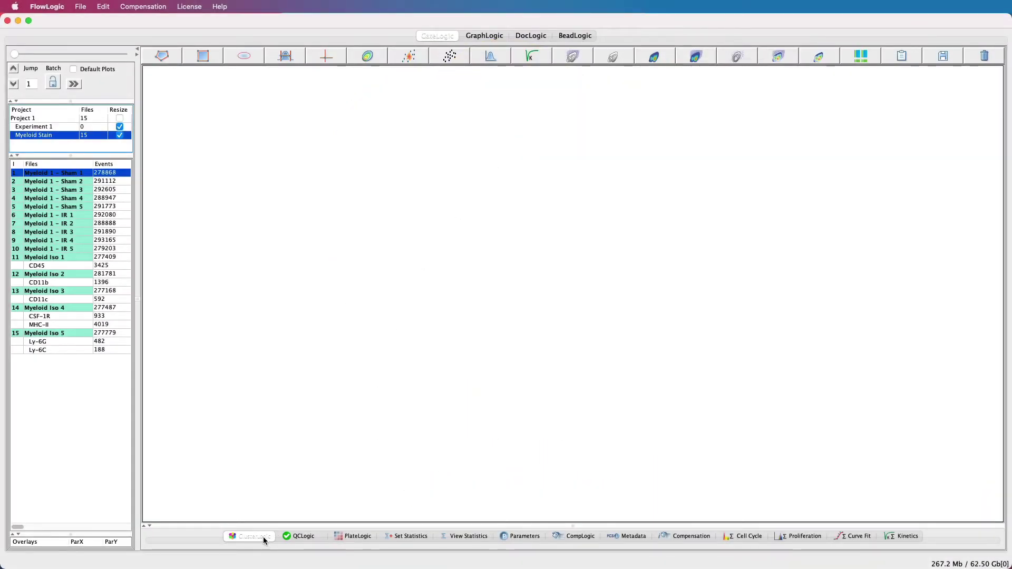
Reveal the ClusterLogic panel, cluster All events, and select the ten Sham and IR files.
left_click_drag(266, 526, 238, 210)
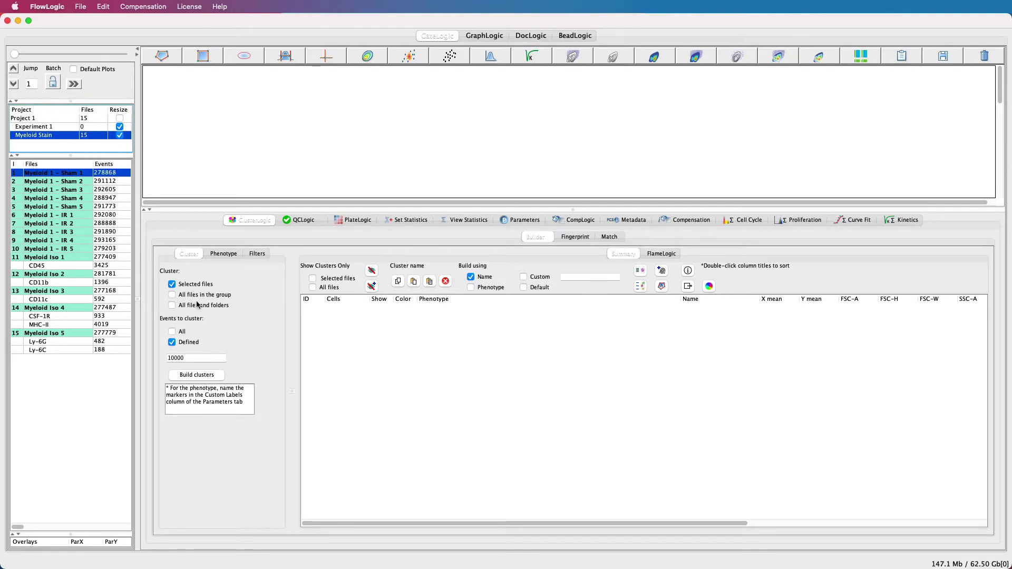
left_click(172, 332)
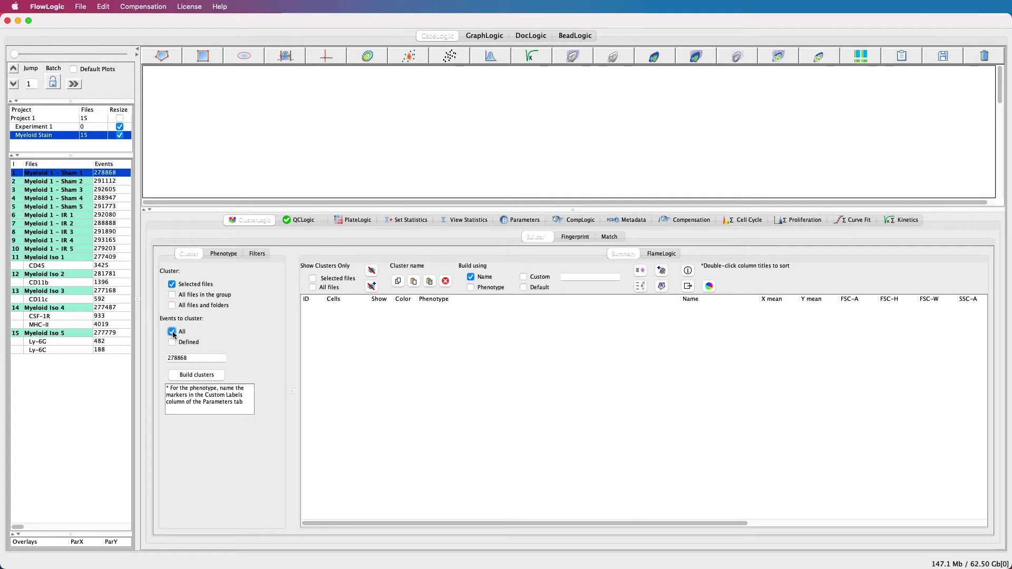
left_click(67, 249, "shift")
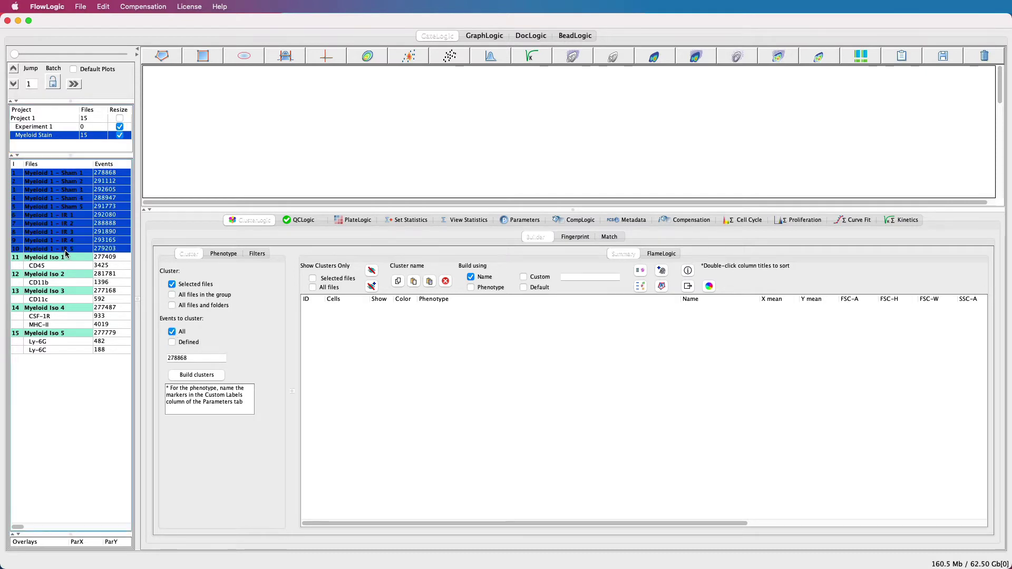
Exclude FSC-W and Pacific-Orange-A from the Level 1 parameters and start building clusters.
left_click(197, 375)
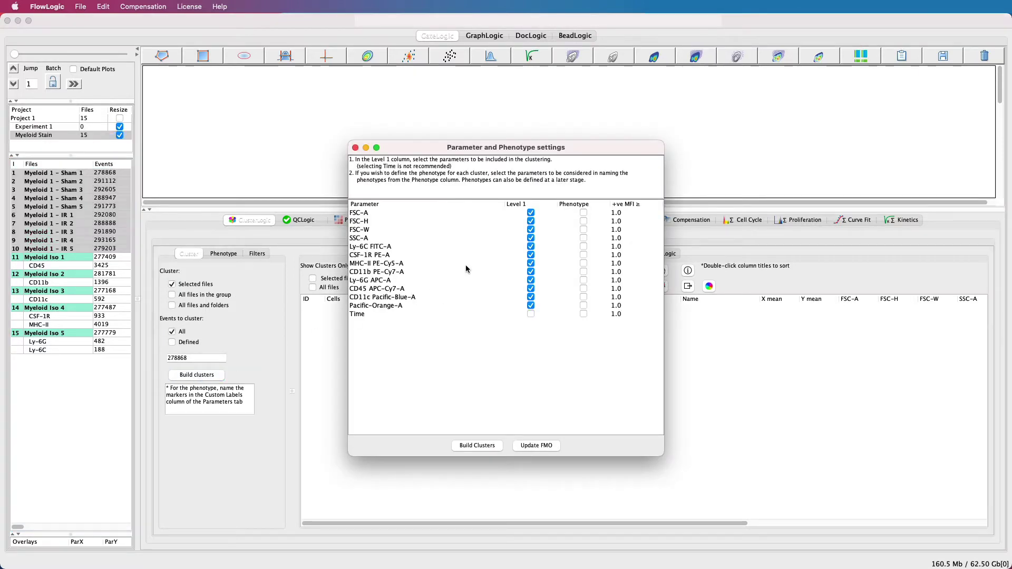
left_click(531, 230)
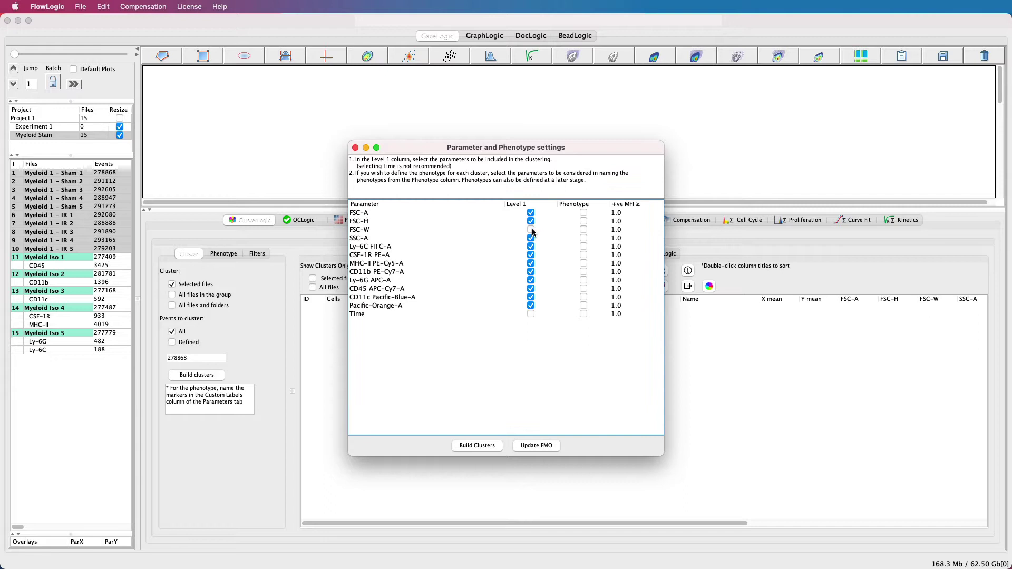
left_click(531, 306)
left_click(479, 449)
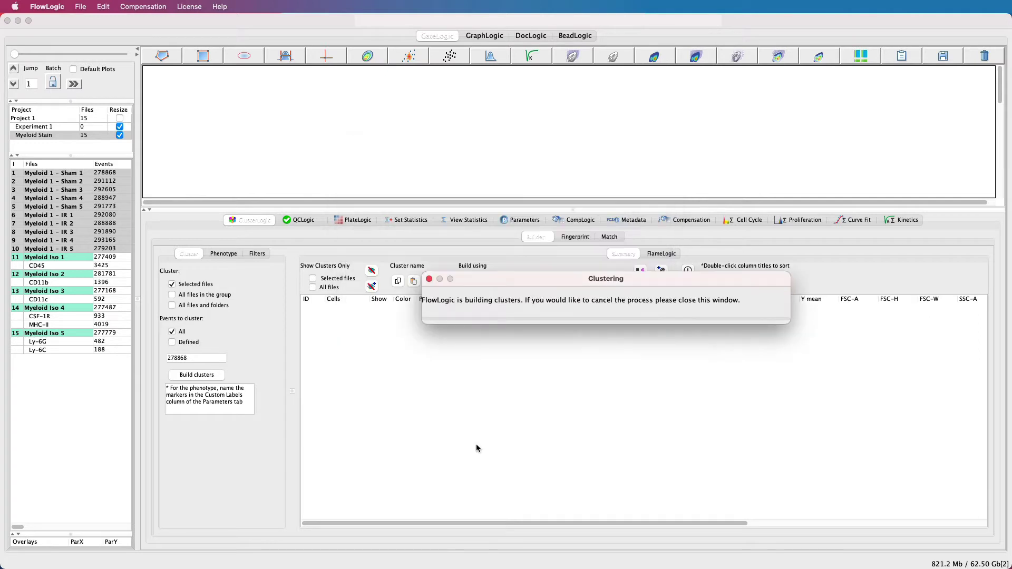
Move the Clustering progress window aside while the cluster table fills in.
left_click_drag(509, 283, 422, 109)
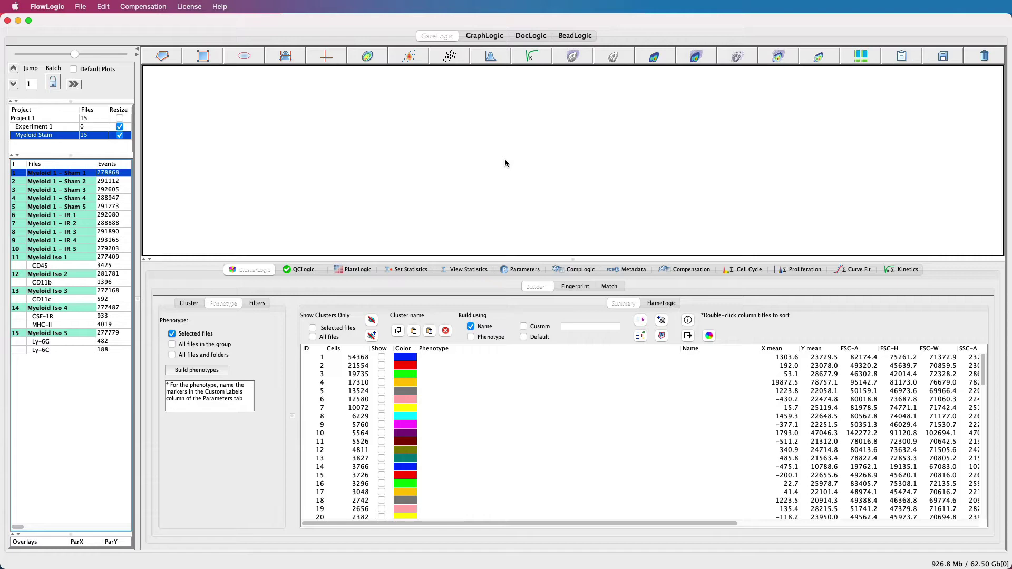
Browse the Sham 2–4 clusters and open the Sham 1 SSC-A vs Ly-6G plot.
left_click(78, 182)
left_click(79, 190)
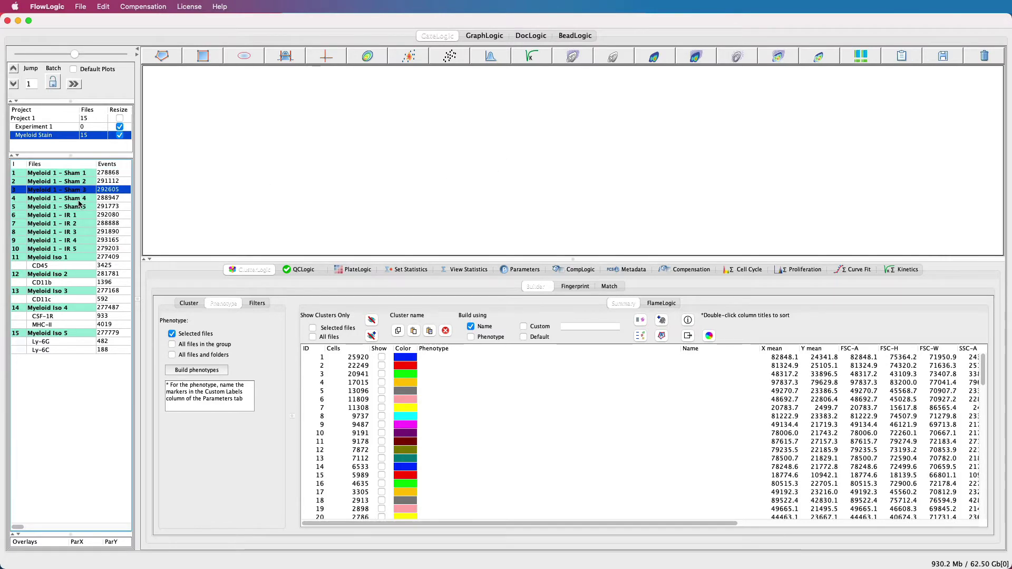
left_click(79, 199)
double_click(70, 173)
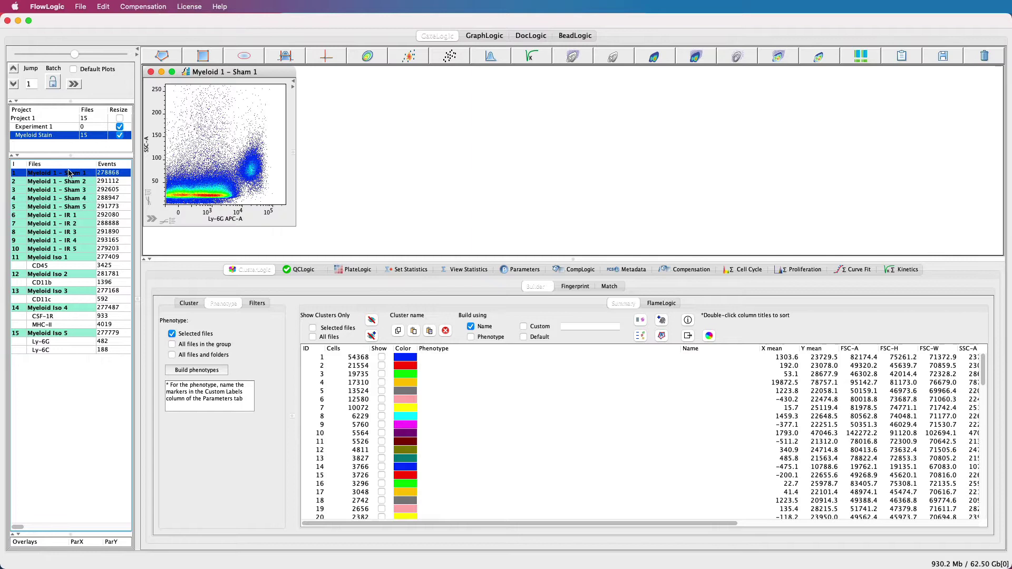
Colour clusters 1–4 on the Sham 1 plot, then clear the overlays.
left_click(382, 359)
left_click(382, 366)
left_click(382, 374)
left_click(382, 382)
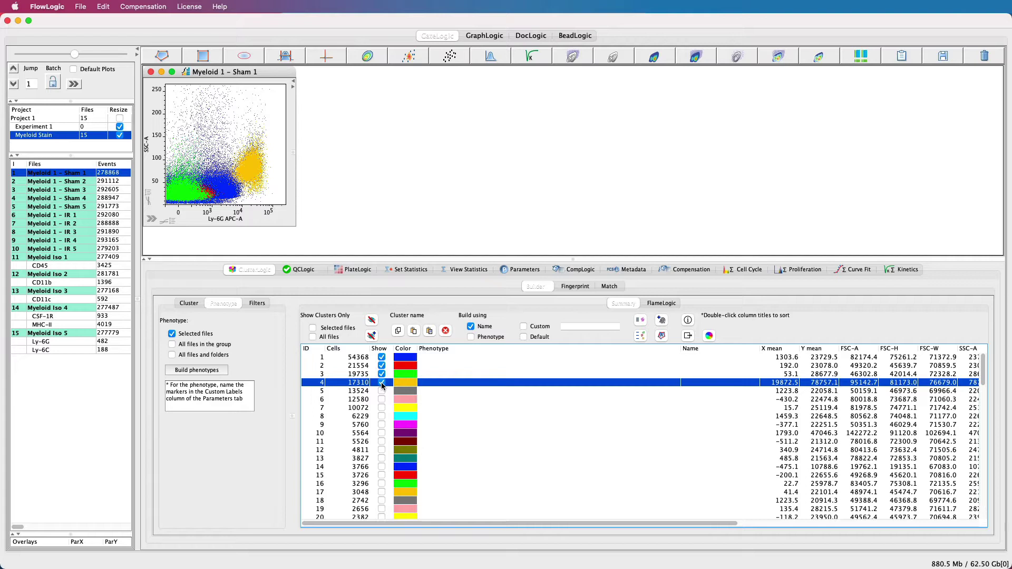
left_click(372, 337)
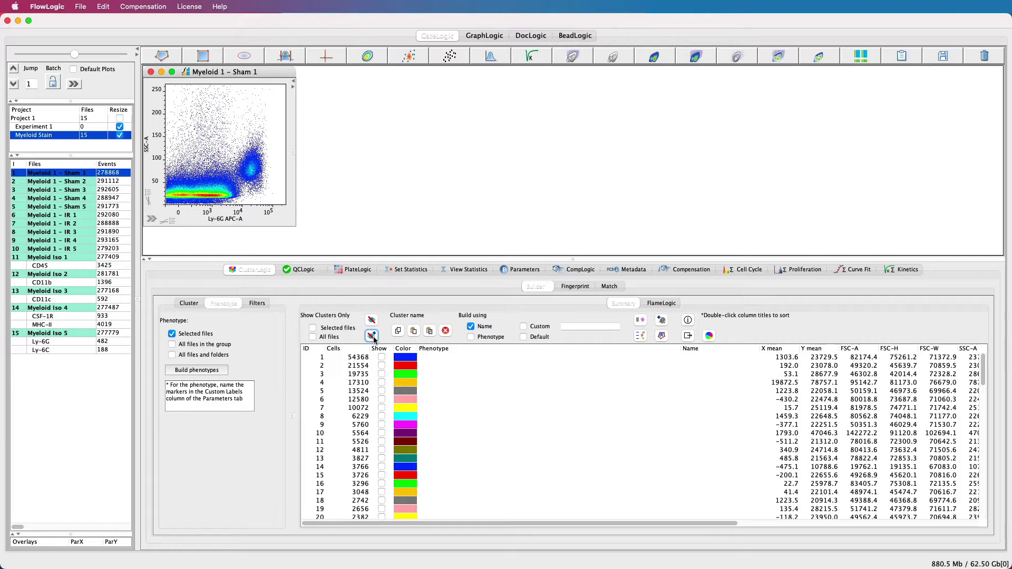
Inspect the Ly-6C custom label in the Parameters table, then return to ClusterLogic and close the Sham 1 plot.
left_click(520, 270)
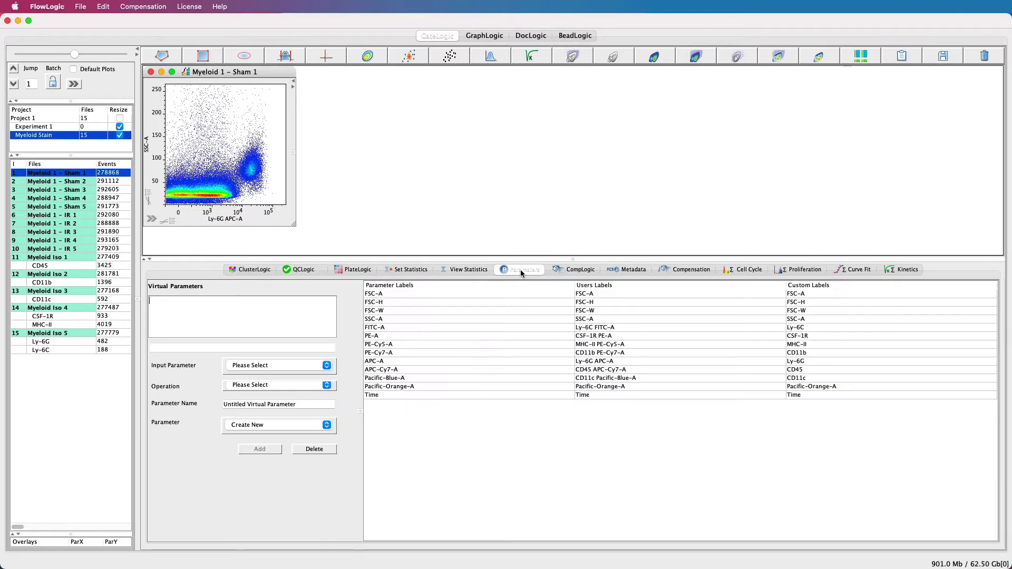
double_click(806, 328)
left_click_drag(806, 328, 786, 327)
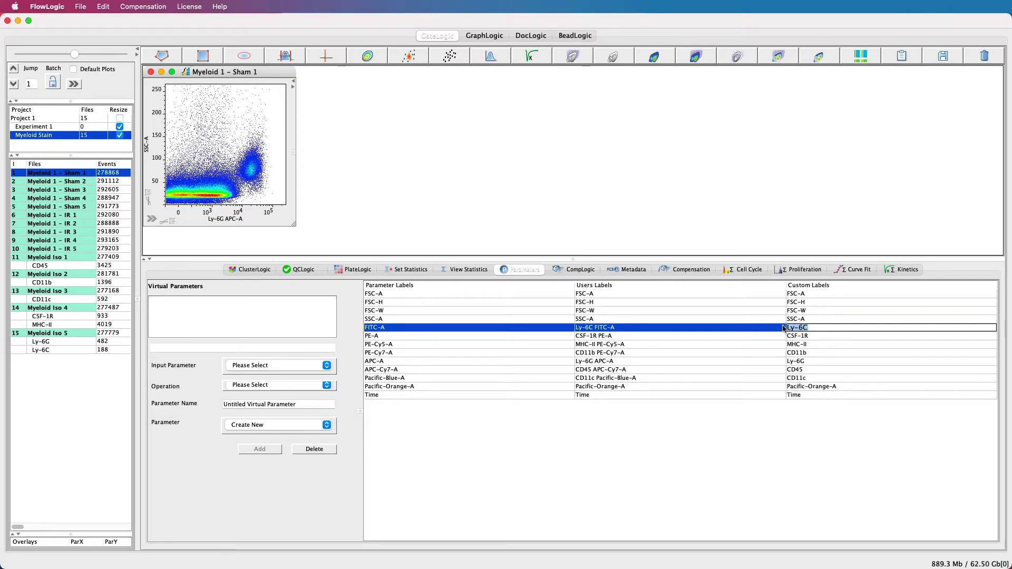
right_click(615, 330)
mouse_move(685, 336)
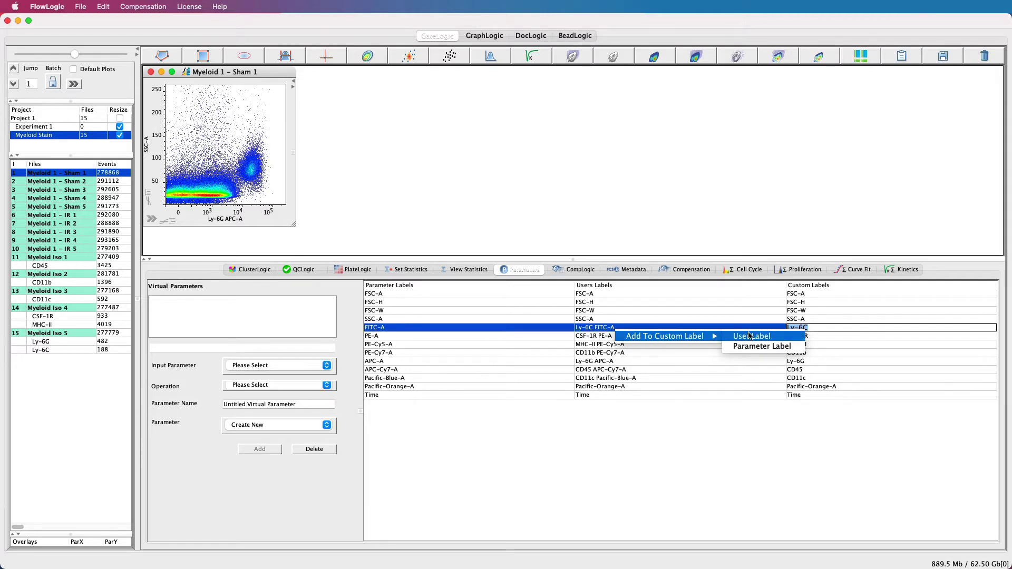
left_click(824, 330)
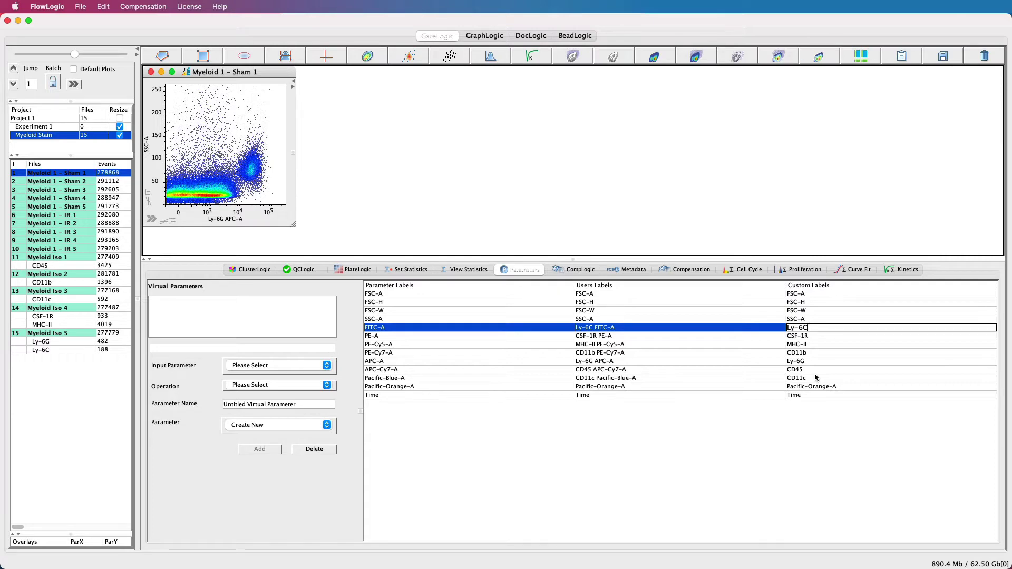
left_click(235, 271)
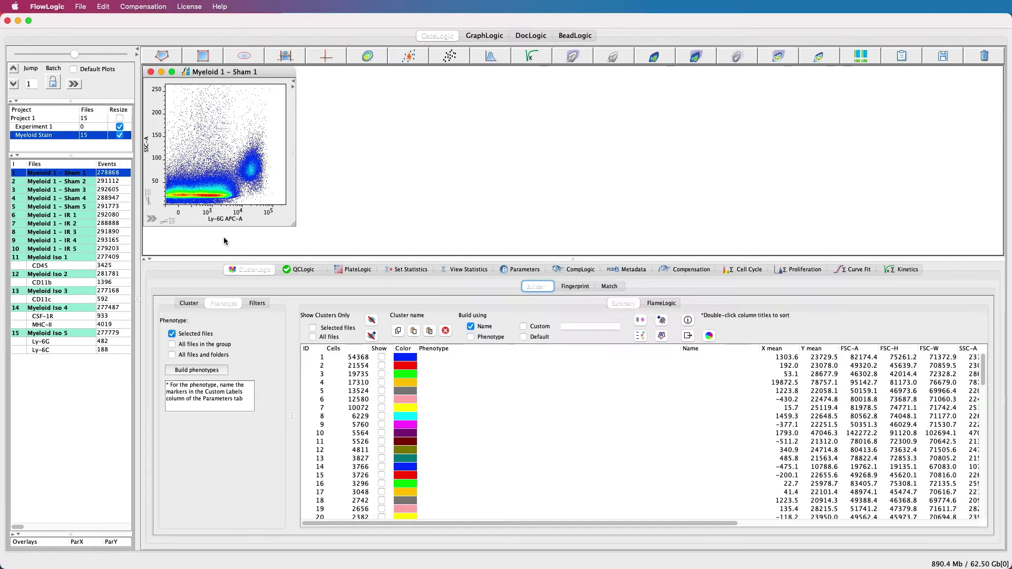
left_click(151, 72)
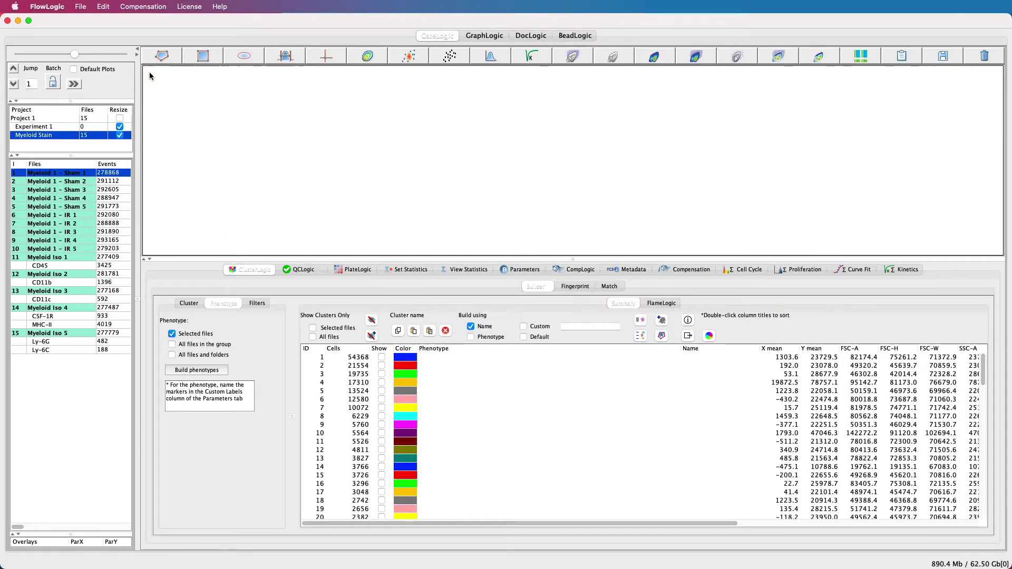
Select Myeloid Iso 1 through Iso 5 to view their plots.
left_click(78, 258)
left_click(76, 274, "super")
left_click(76, 291, "super")
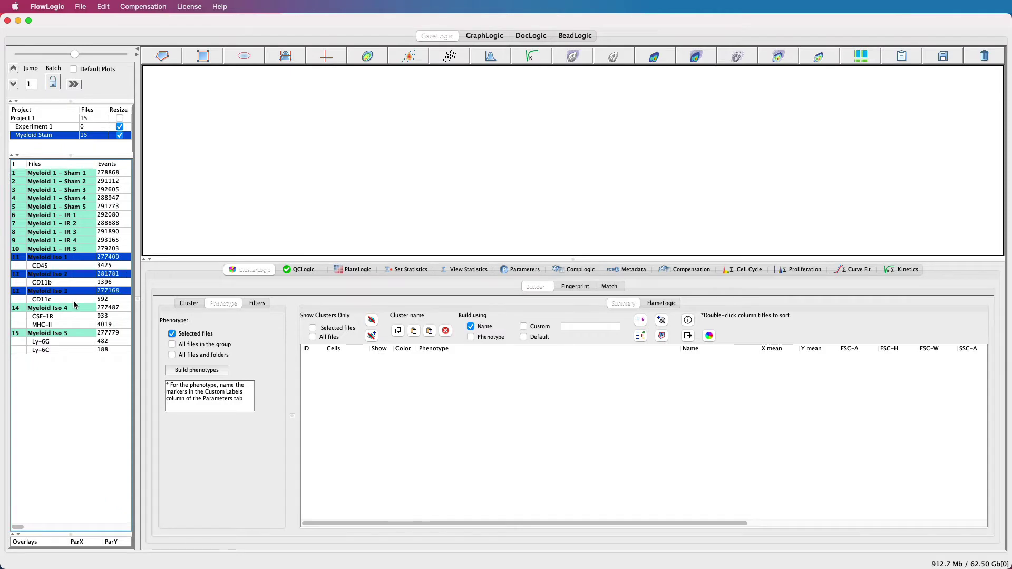
left_click(74, 308, "super")
left_click(75, 333, "super")
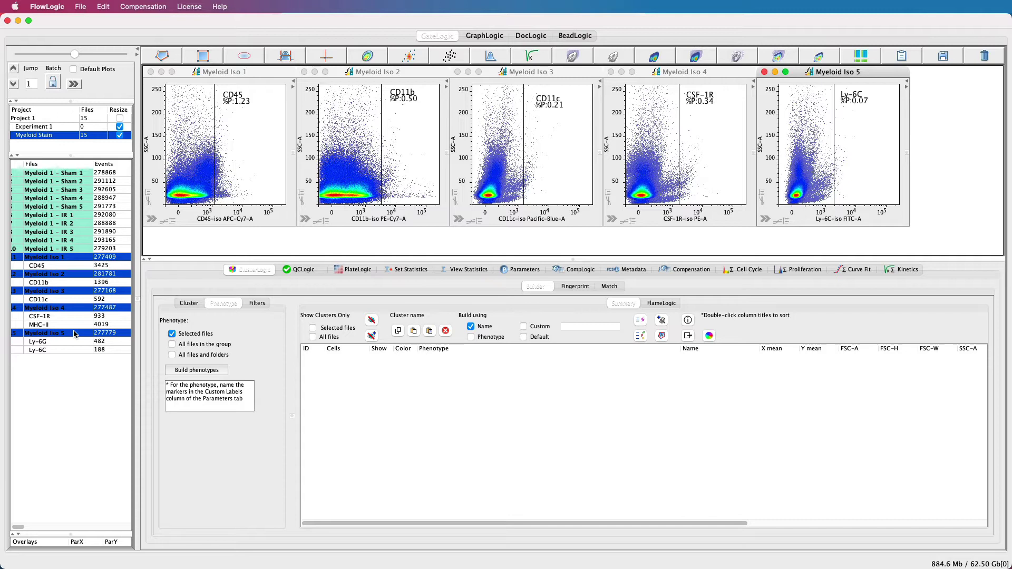
Close all open plots and reselect Myeloid 1 - Sham 1.
right_click(72, 259)
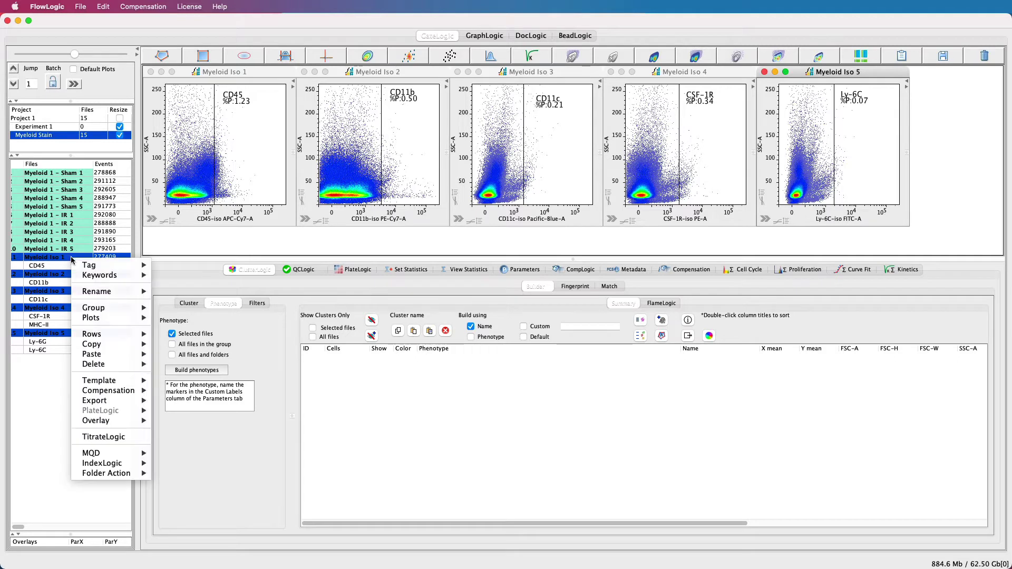
mouse_move(90, 318)
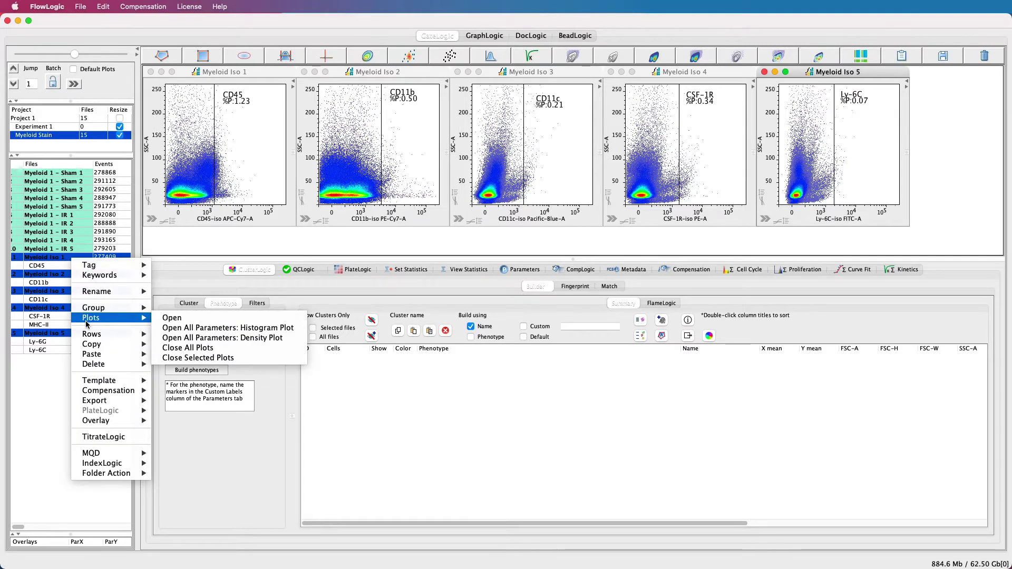
left_click(191, 349)
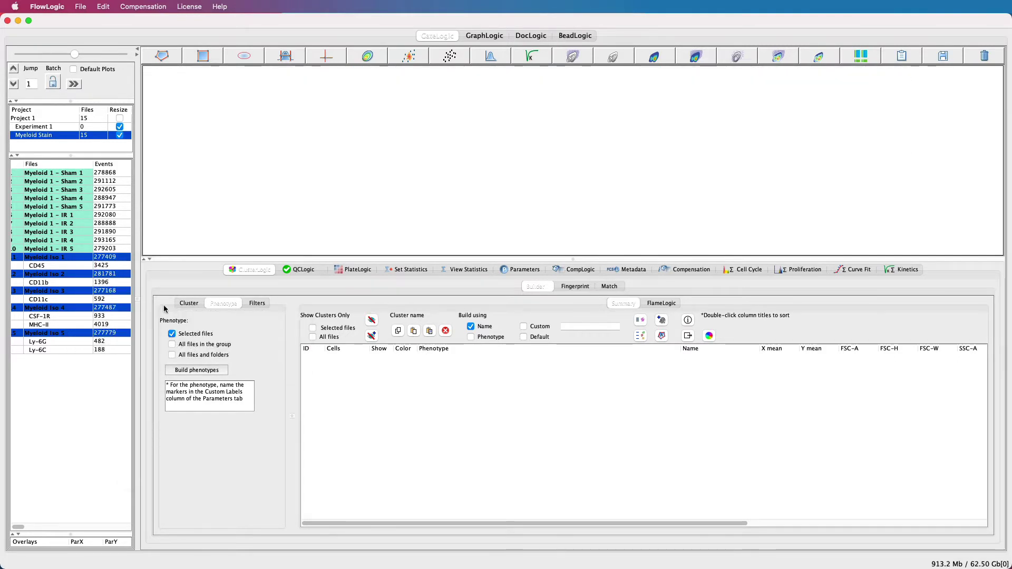
left_click(80, 174)
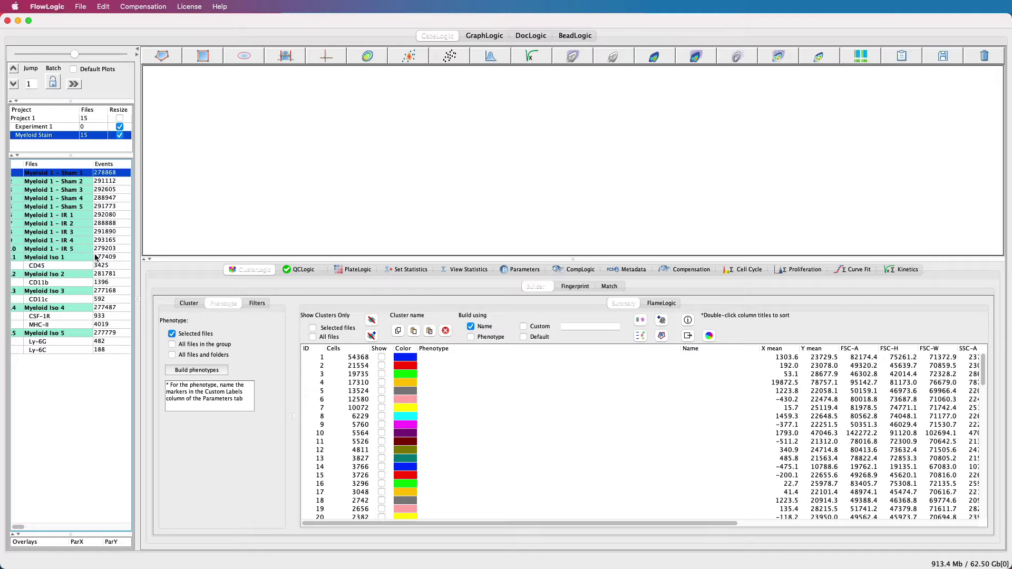
Open phenotype settings for the ten sample files and compute marker thresholds from the isotype controls.
left_click(83, 249, "shift")
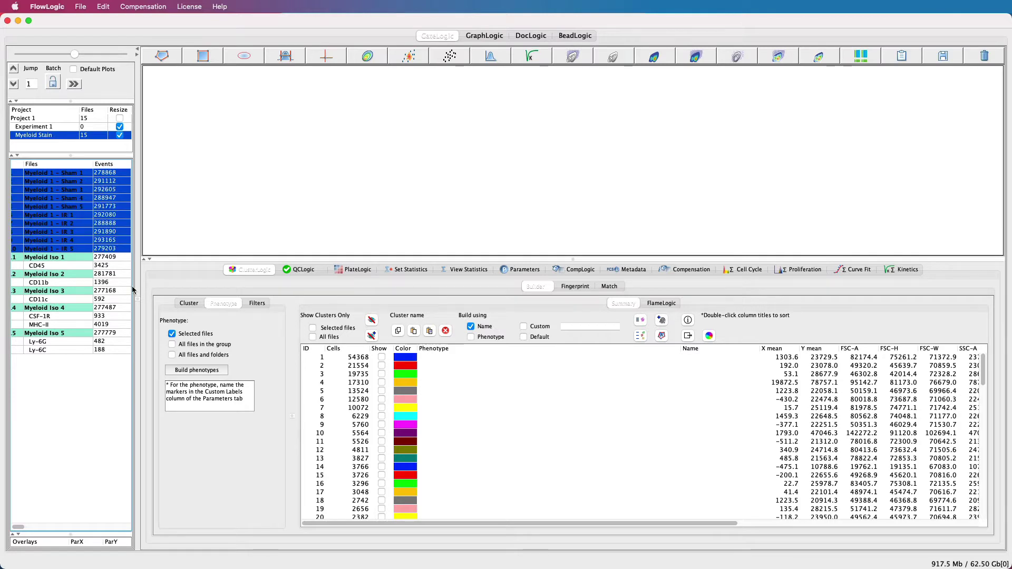
left_click(198, 370)
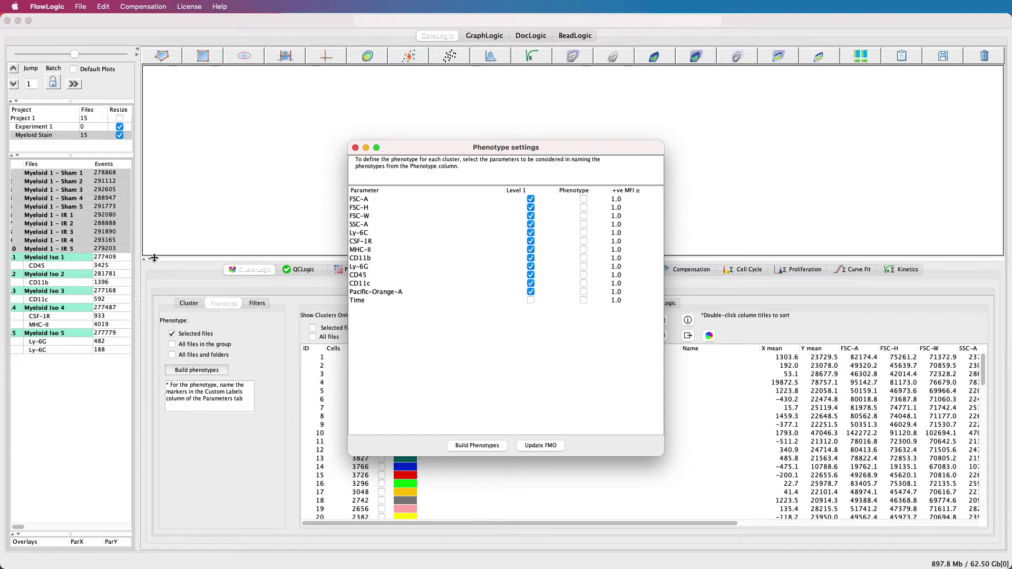
left_click(62, 258)
left_click(64, 351, "shift")
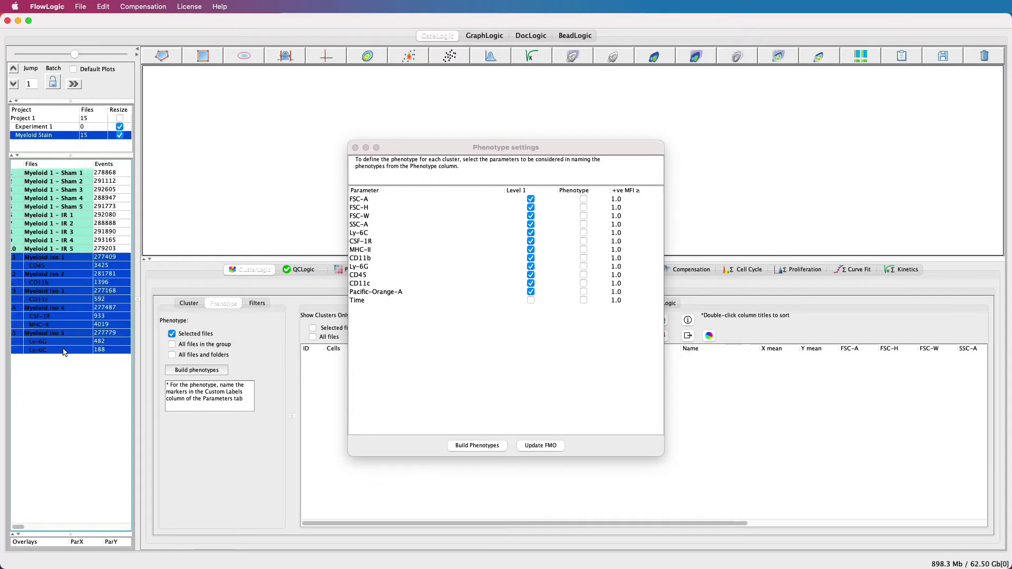
left_click(545, 446)
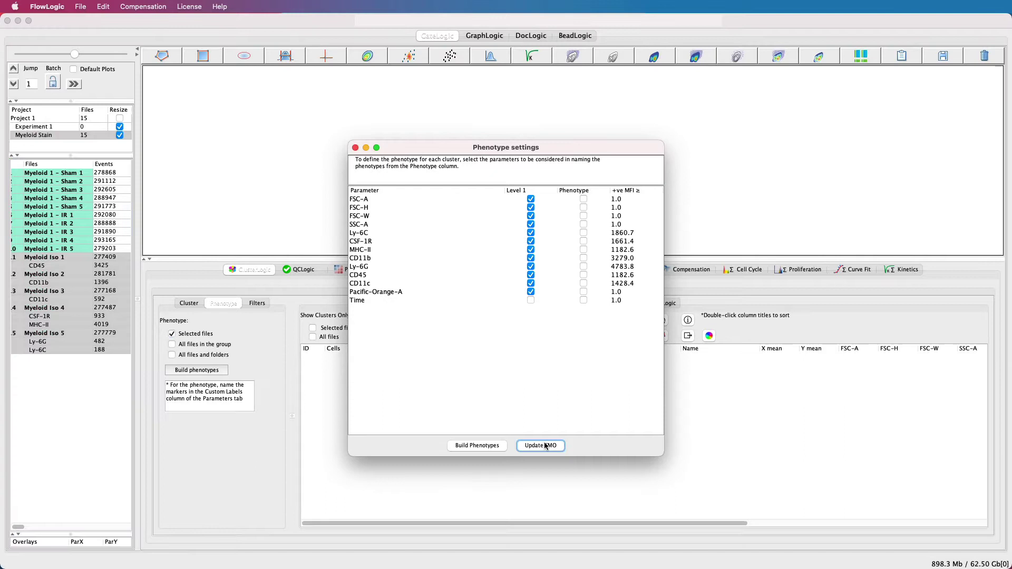
Name phenotypes from Ly-6C, CSF-1R, MHC-II, CD11b, Ly-6G, CD45, CD11c, with CD45 threshold 1182.6.
left_click(583, 233)
left_click(583, 241)
left_click(583, 249)
left_click(584, 258)
left_click(583, 266)
left_click(583, 274)
left_click(584, 283)
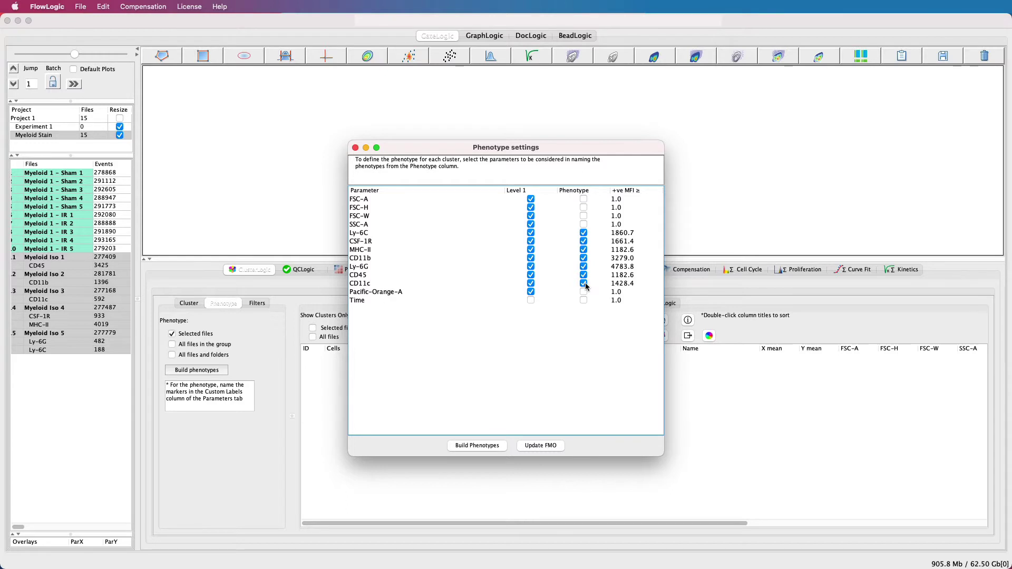
double_click(619, 275)
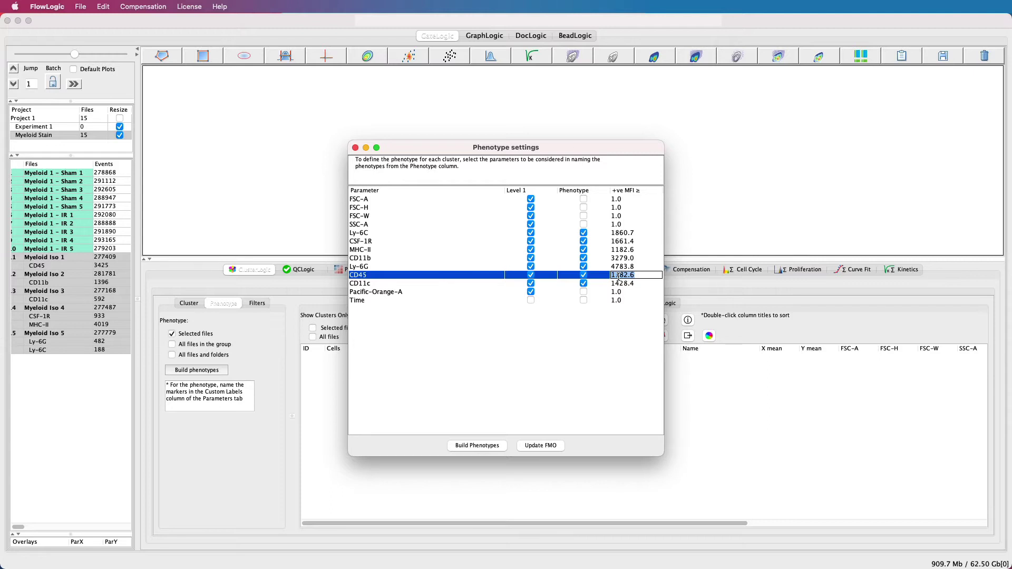
left_click(627, 293)
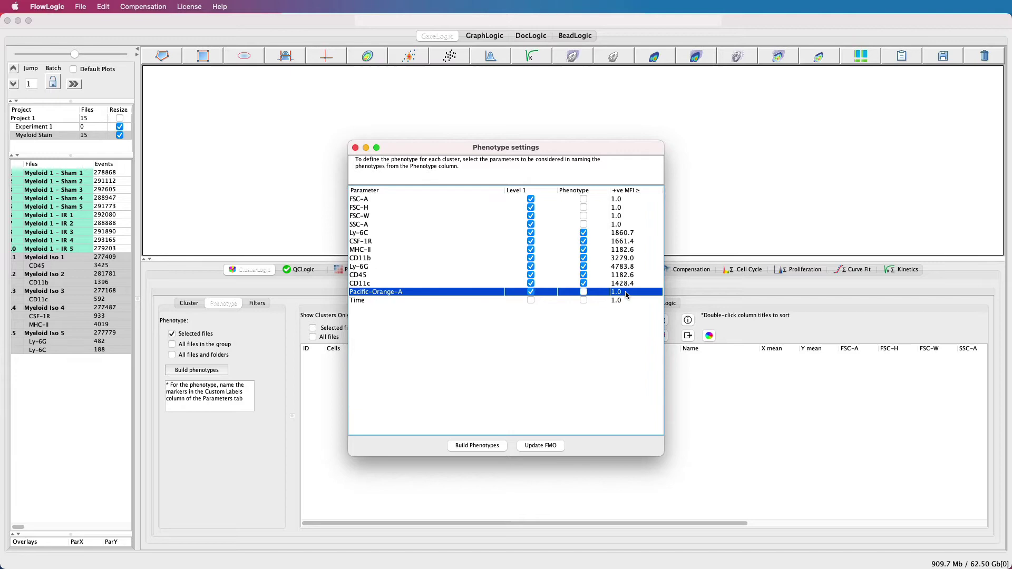
left_click(475, 446)
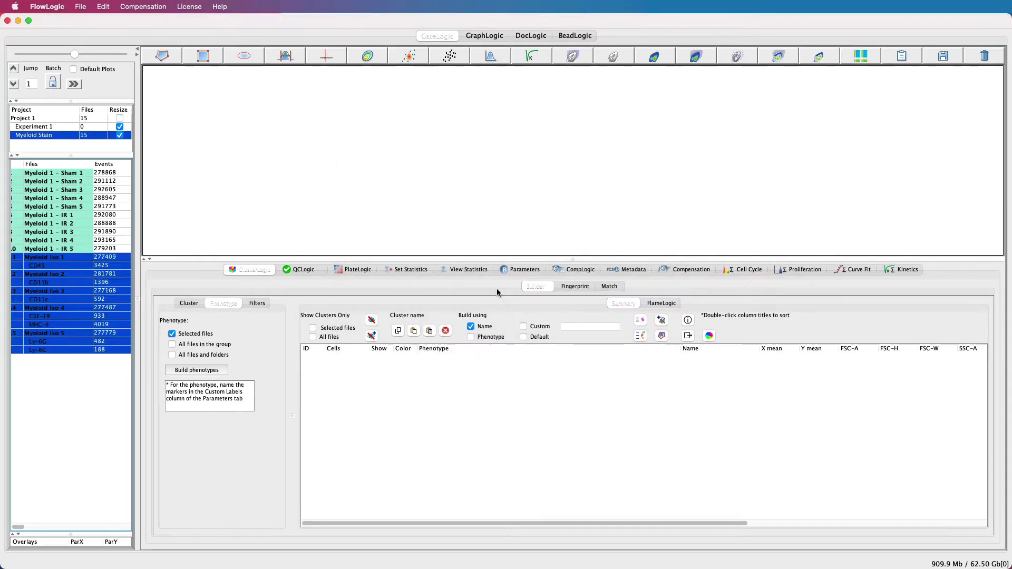
Open the Sham 1 dot plot and briefly overlay the CD45+CD11b+Ly-6C+Ly-6G+ cluster 4.
left_click(77, 174)
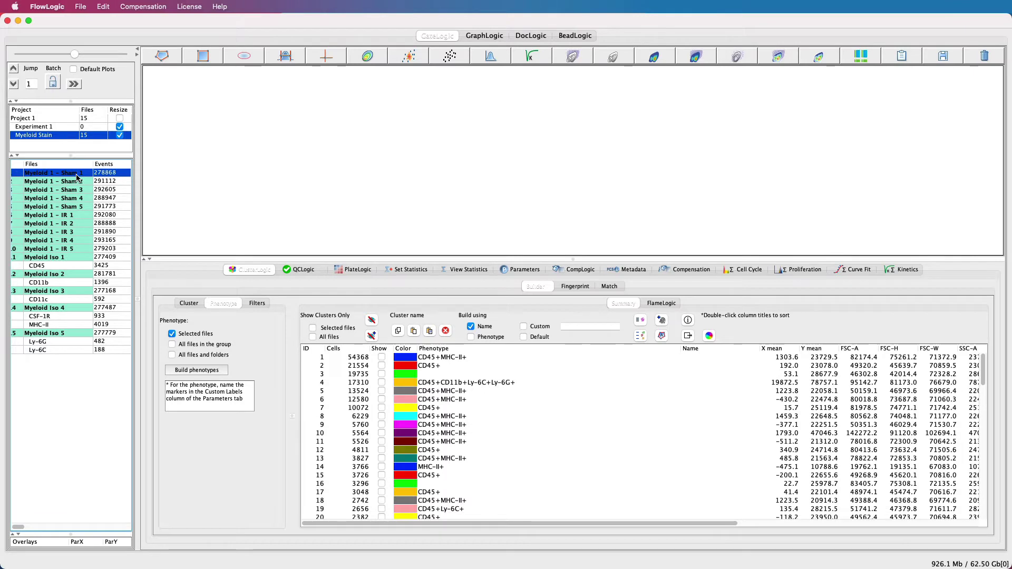
left_click_drag(528, 259, 527, 216)
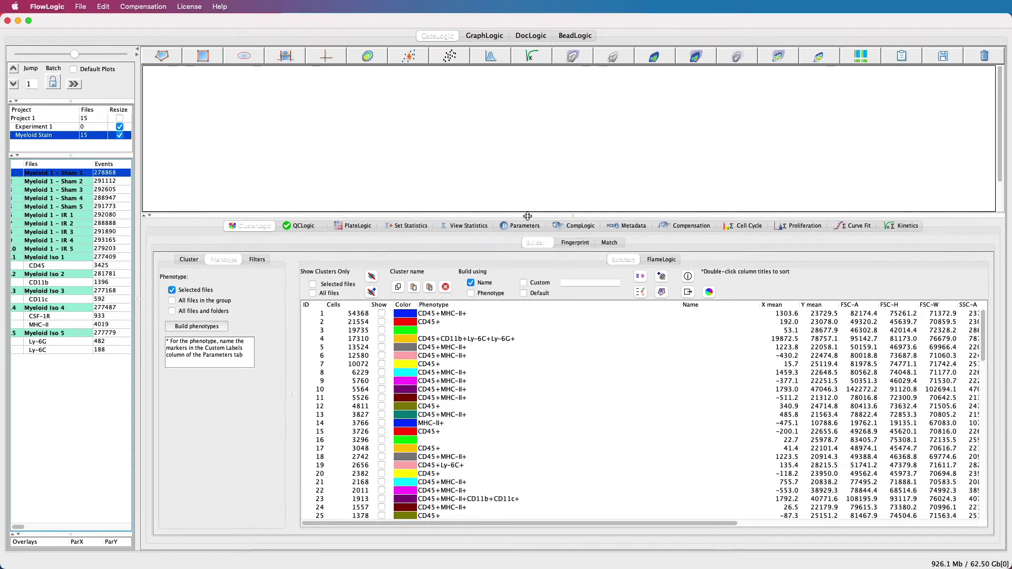
double_click(75, 175)
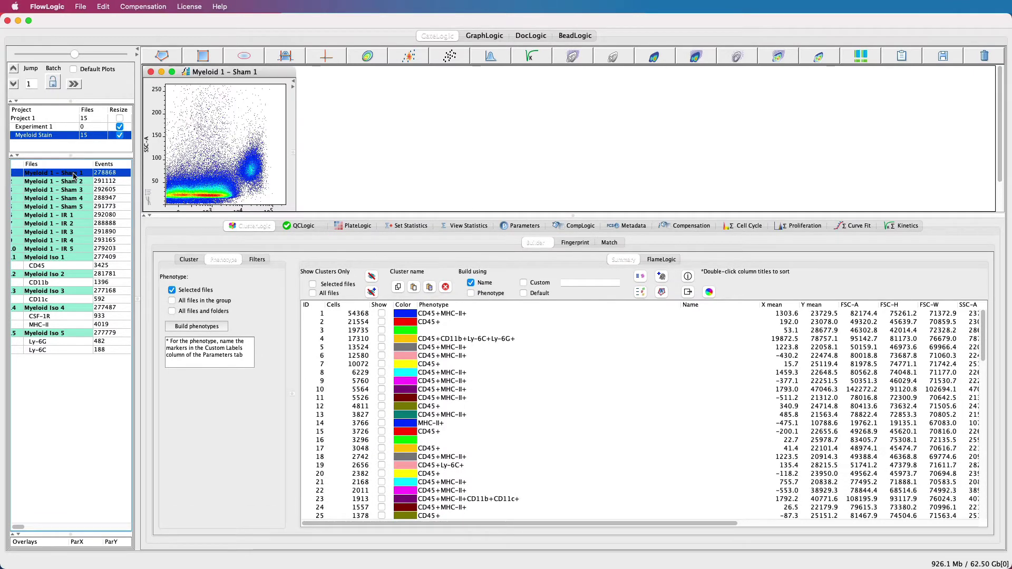
left_click_drag(367, 215, 368, 242)
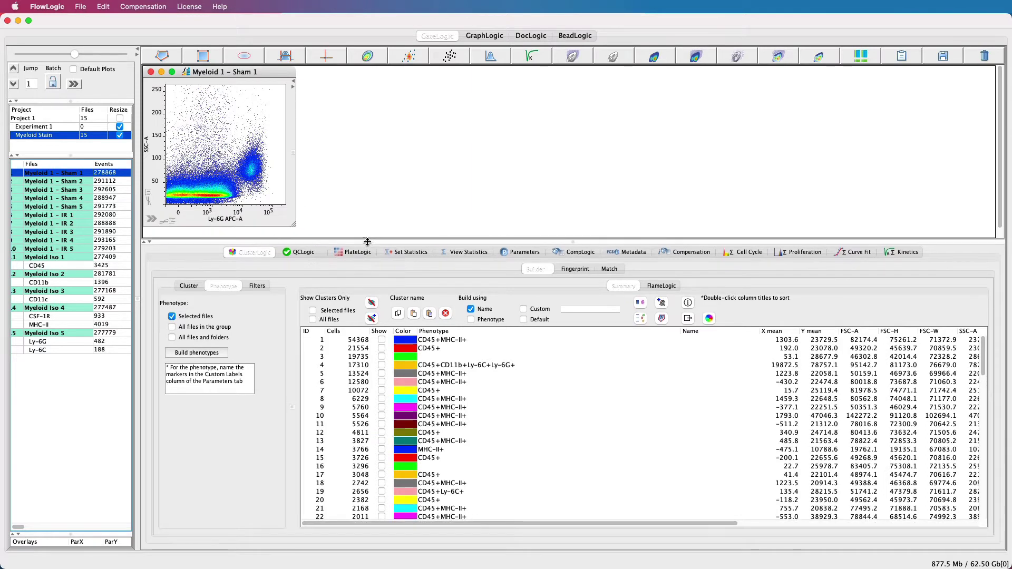
left_click(480, 367)
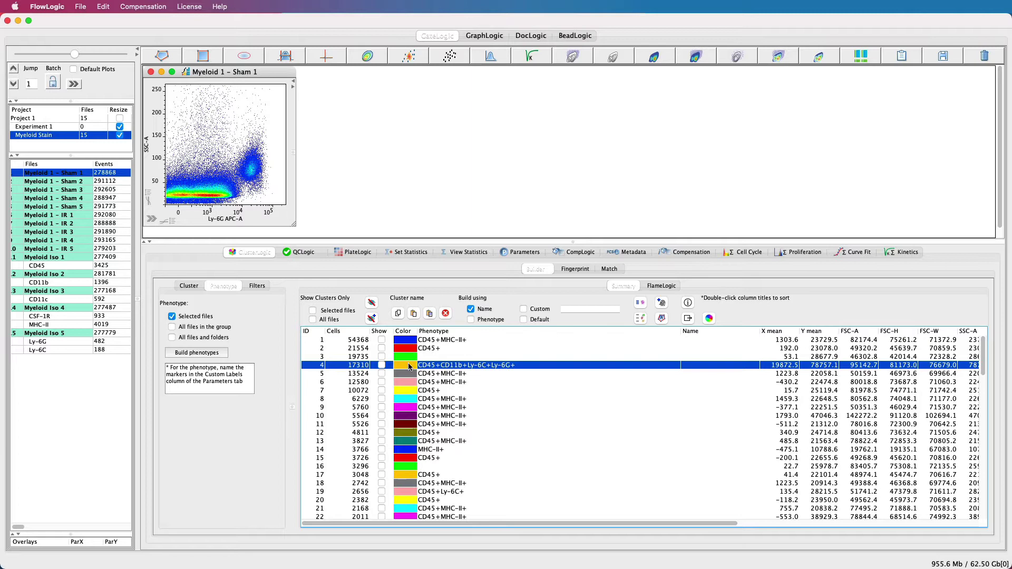
left_click(382, 365)
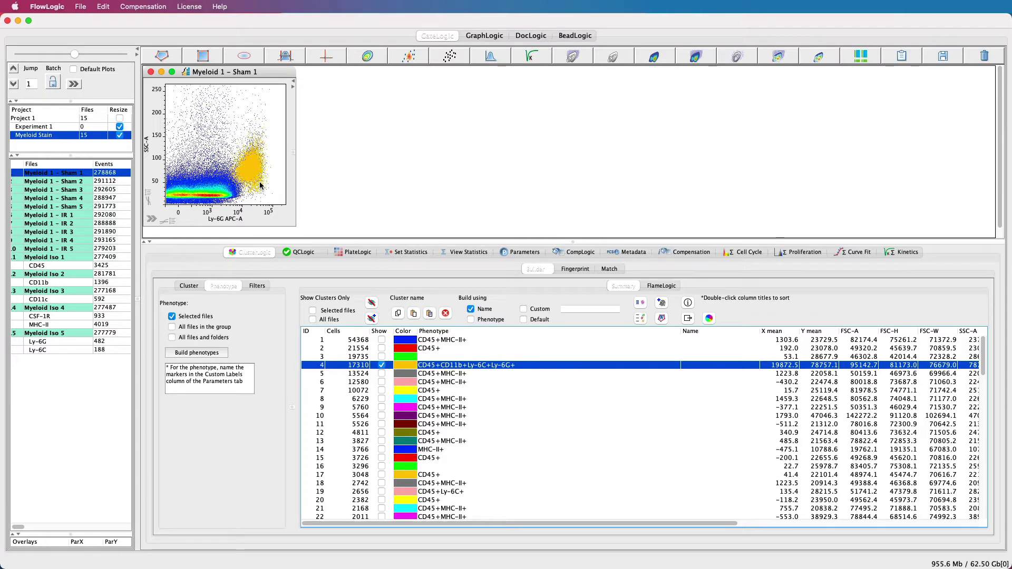
left_click(382, 366)
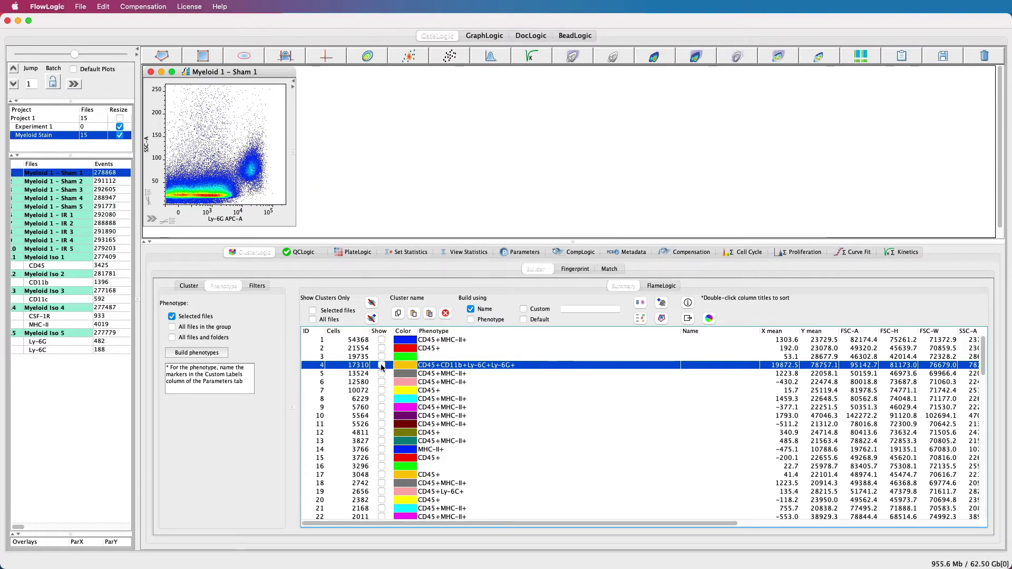
Browse clusters of Sham 2 through Sham 5, return to Sham 1, and show the cluster filters.
left_click(63, 184)
left_click(64, 189)
left_click(66, 198)
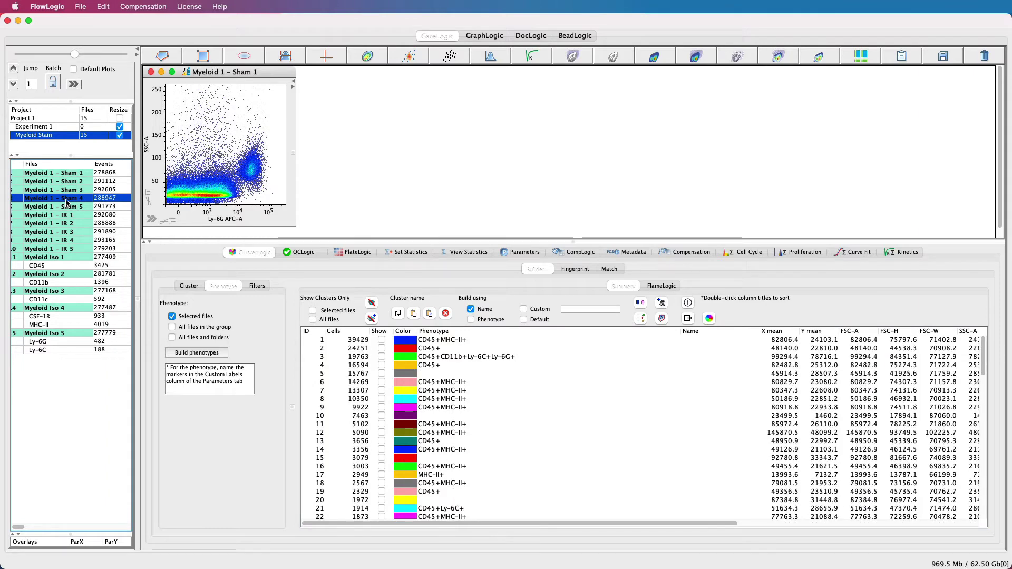
left_click(67, 207)
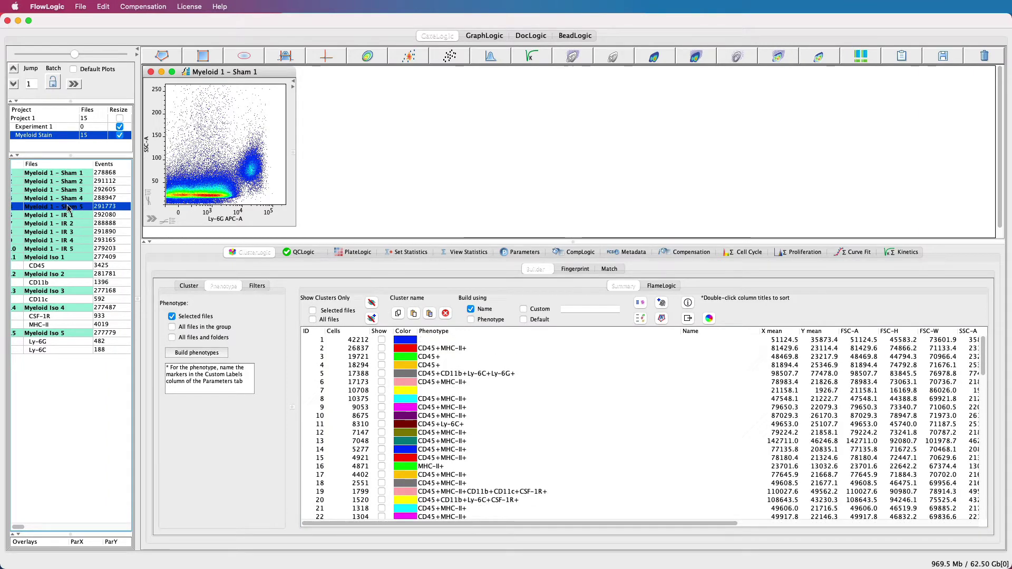
left_click(59, 174)
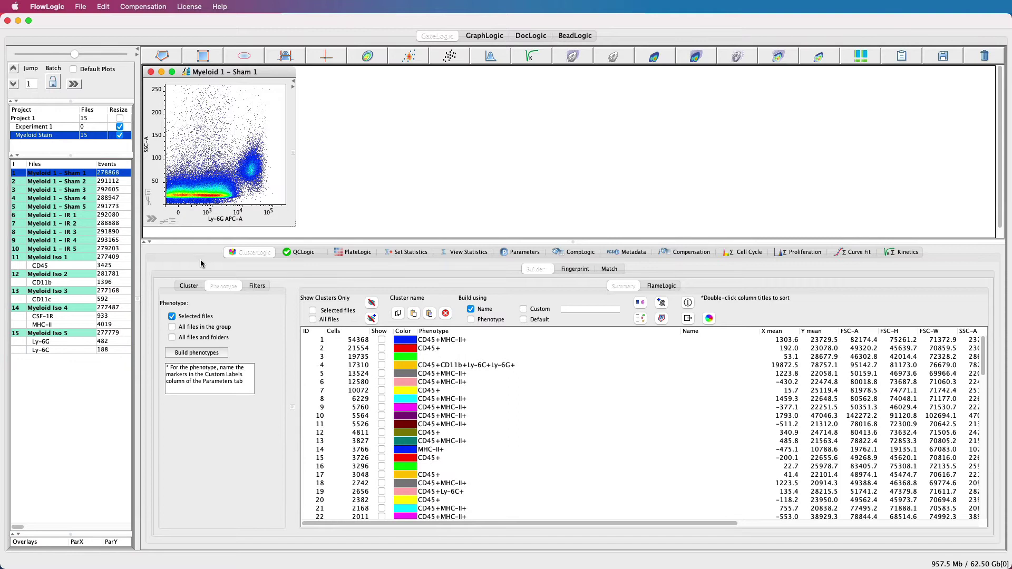
left_click(256, 286)
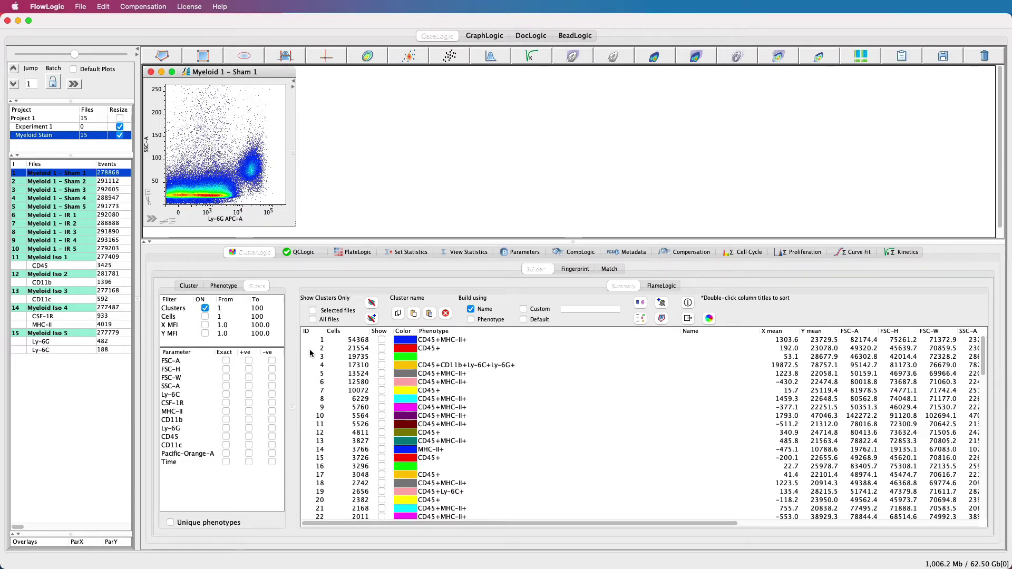
Switch off the cluster ID filter in the Filters table.
left_click_drag(983, 350, 982, 501)
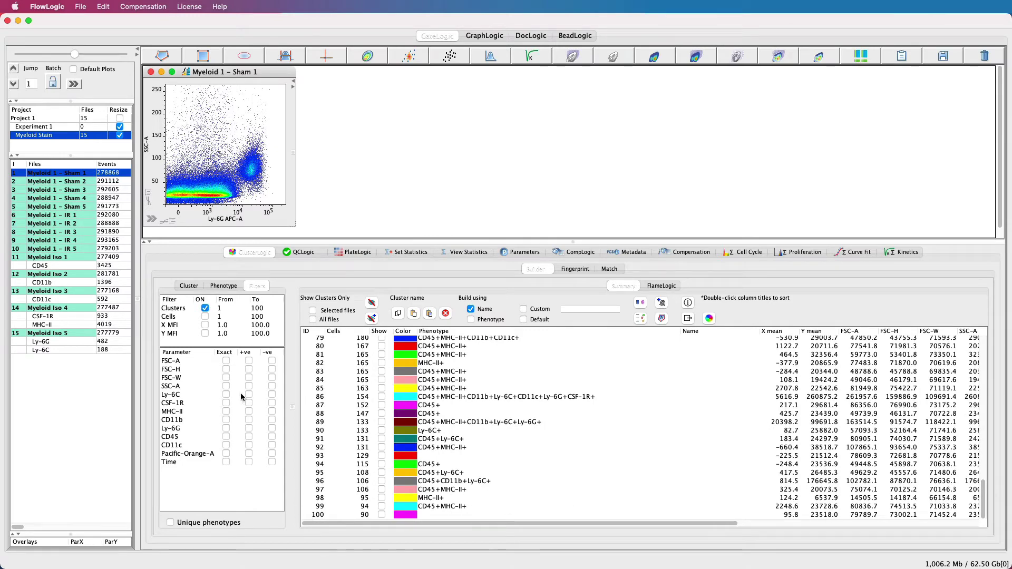
left_click(205, 309)
left_click_drag(984, 347, 988, 540)
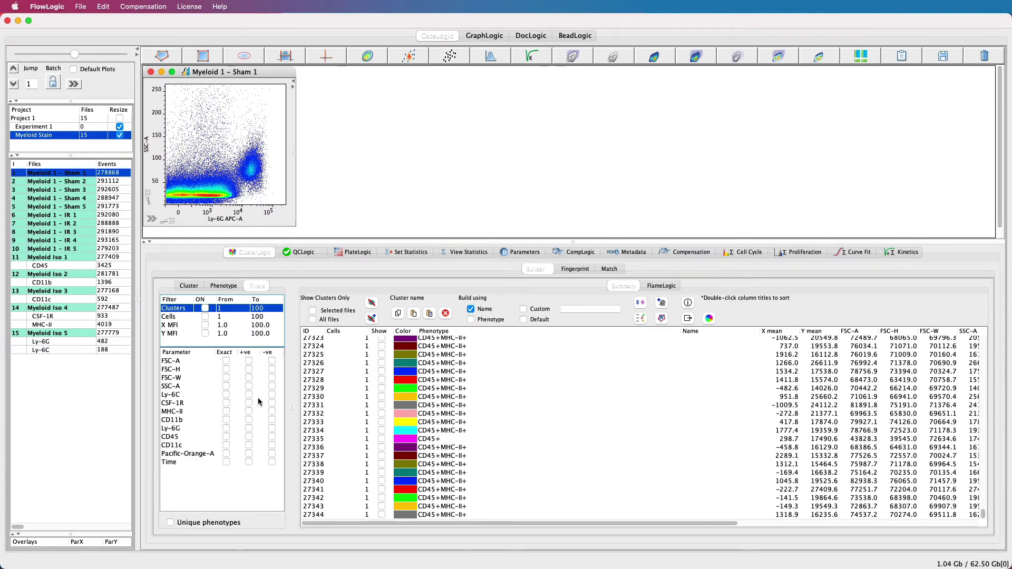
left_click(206, 308)
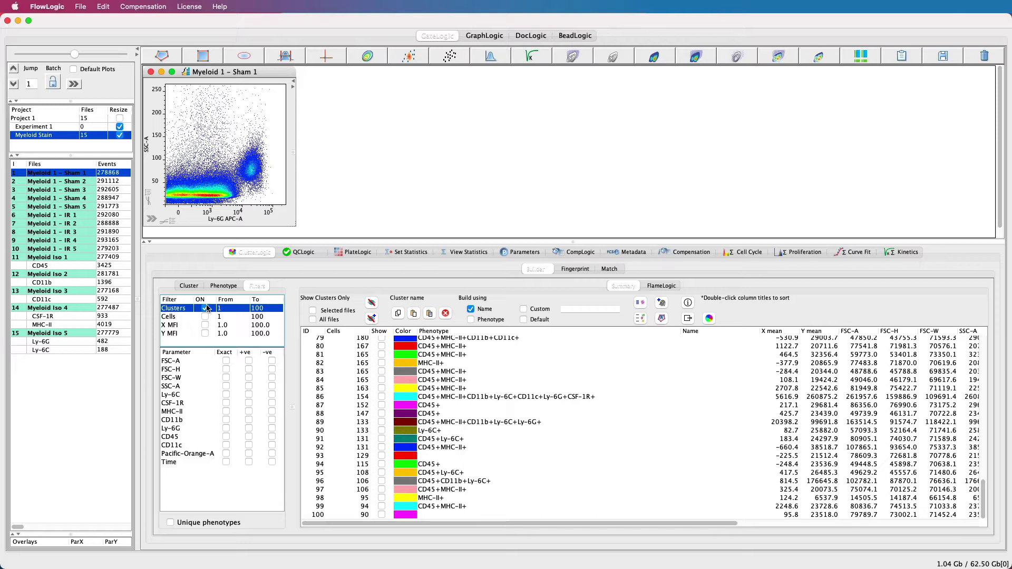
left_click(205, 308)
Set the cell-count filter range to 50–1000000 and switch it on.
double_click(230, 320)
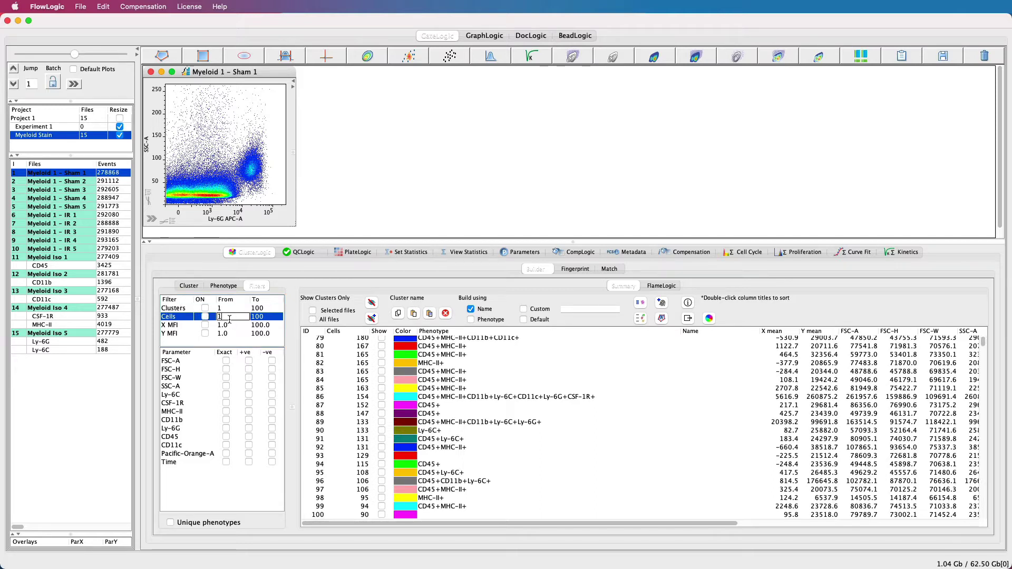
type("50")
key("Return")
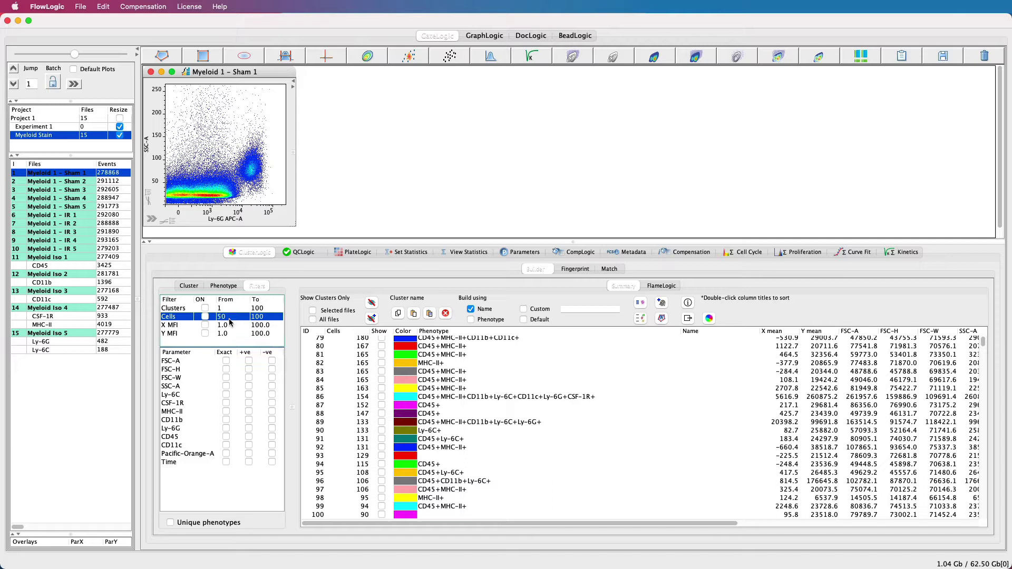
double_click(268, 318)
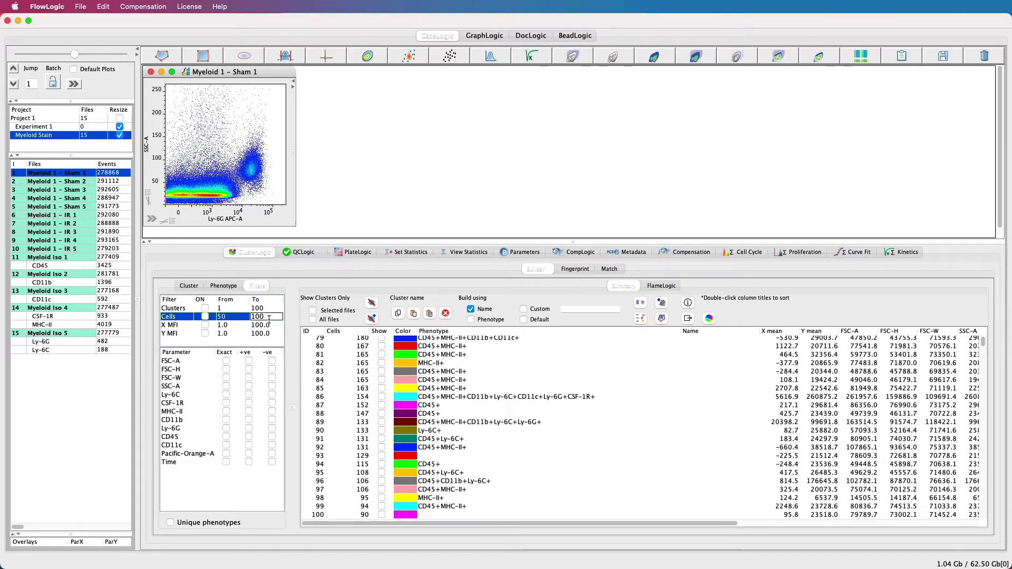
type("0000")
key("Return")
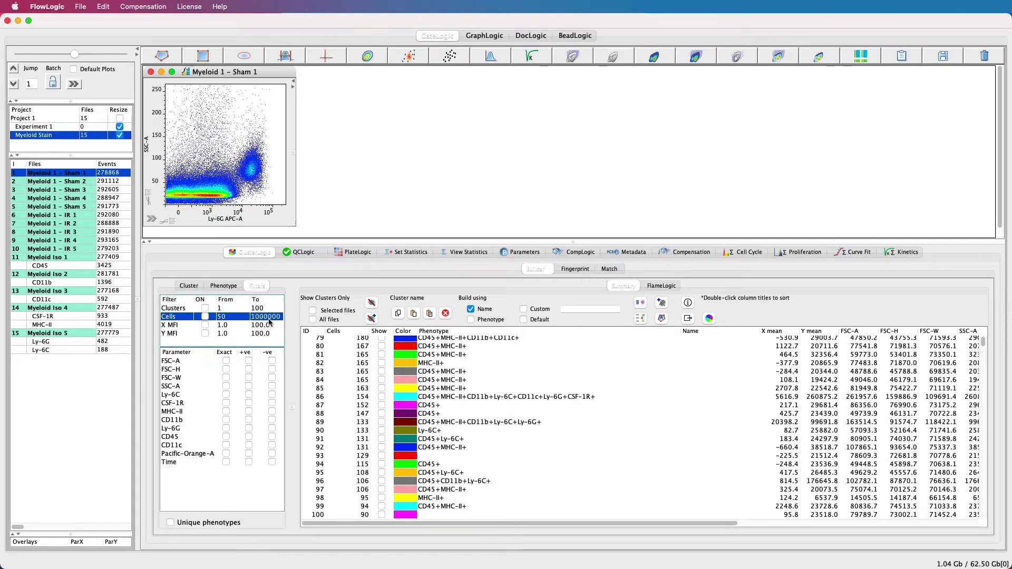
left_click(205, 317)
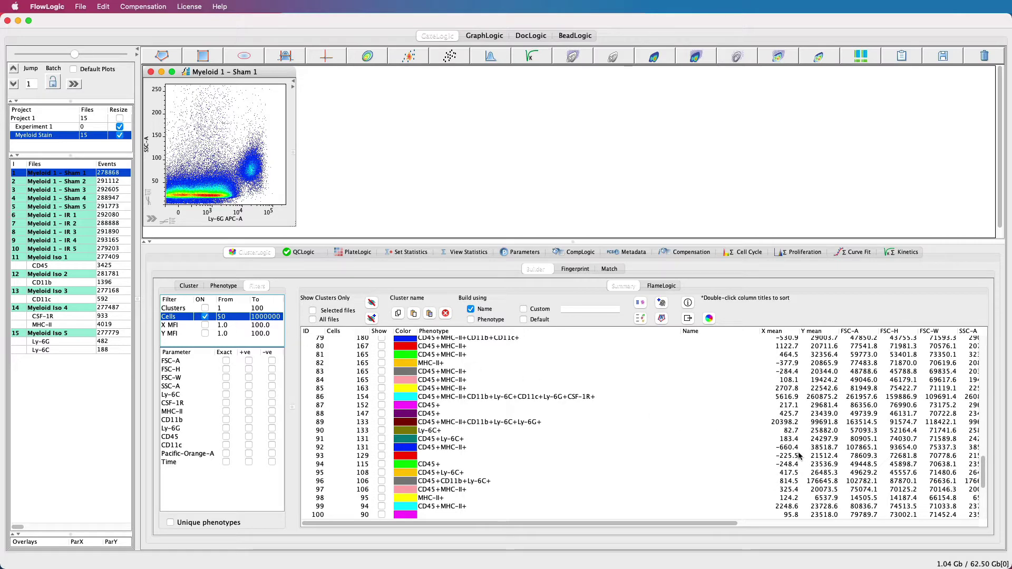
scroll(982, 467, "down", 7)
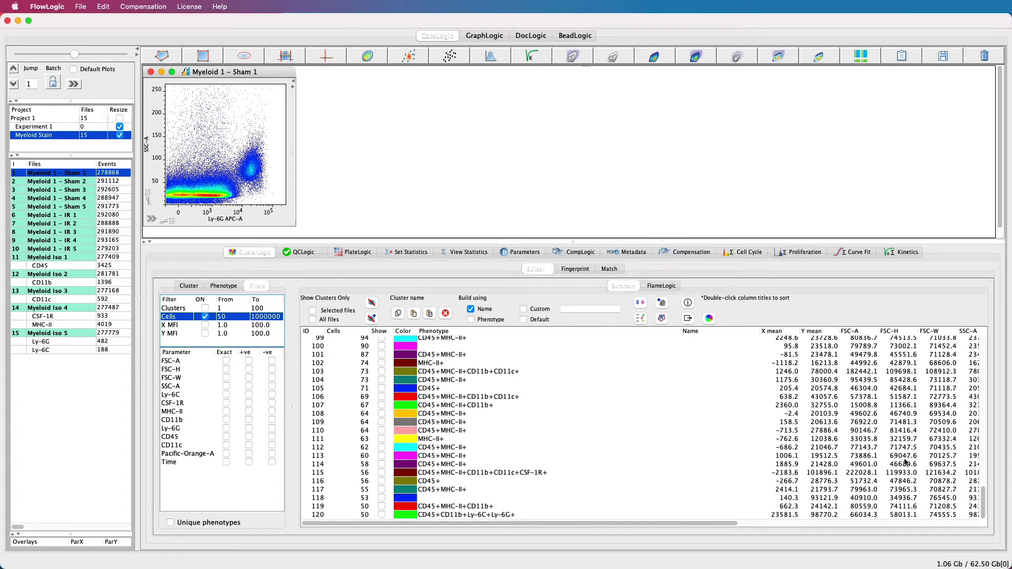
left_click_drag(983, 501, 998, 336)
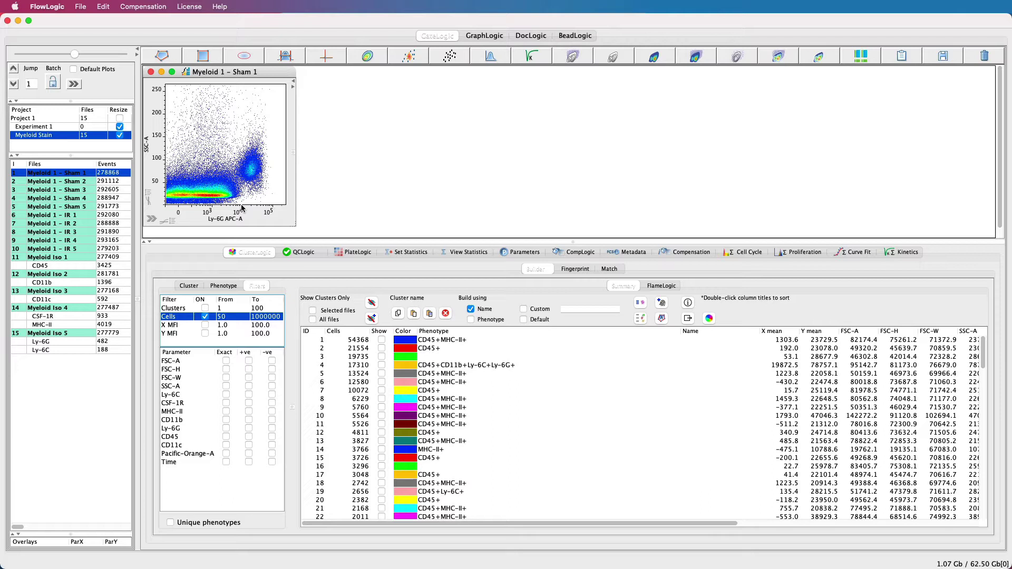
Set the X MFI filter to 10000–100000 and switch it on.
left_click(179, 325)
double_click(232, 326)
type("10000")
key("Return")
double_click(265, 327)
type("100000")
key("Return")
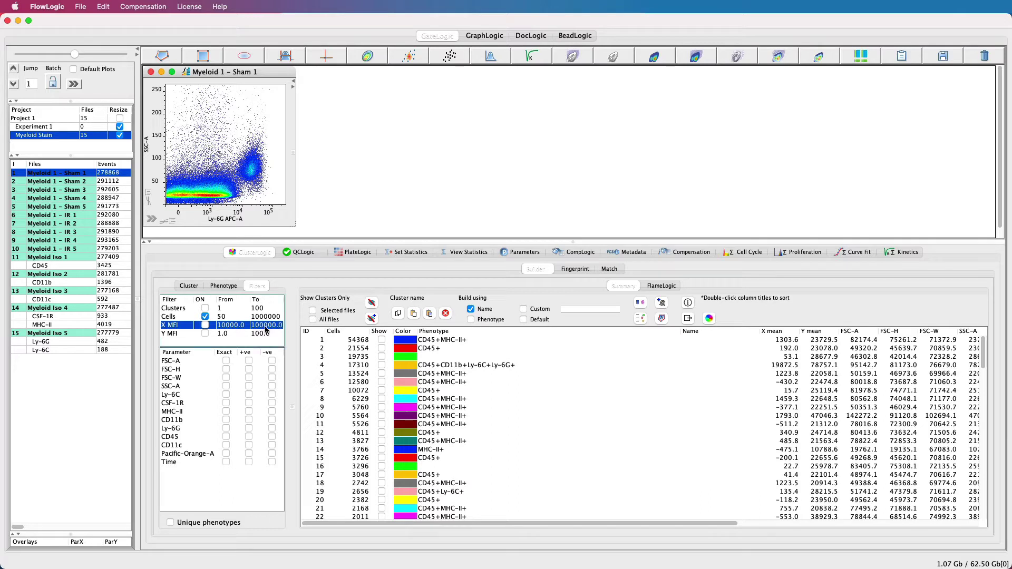
left_click(206, 326)
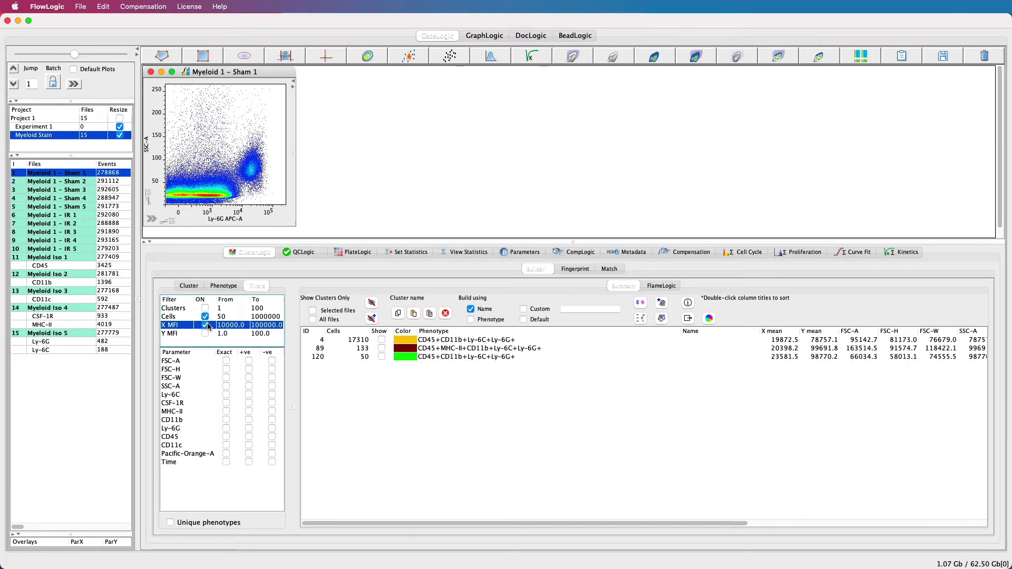
Overlay clusters 4, 89 and 120 on the plot, then clear them and disable the X MFI filter.
left_click(381, 340)
left_click(381, 340)
left_click(382, 348)
left_click(381, 348)
left_click(382, 357)
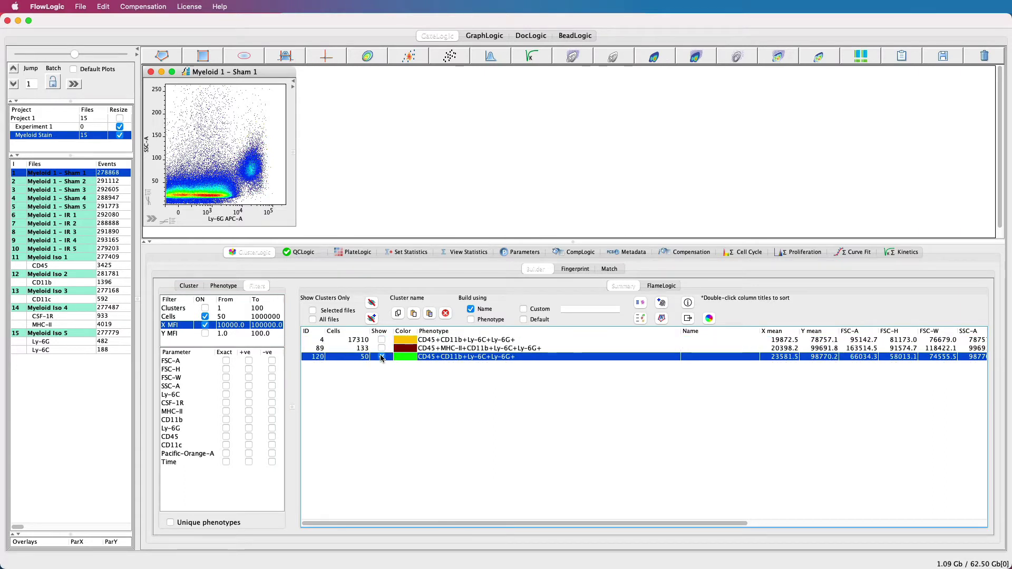
left_click(313, 311)
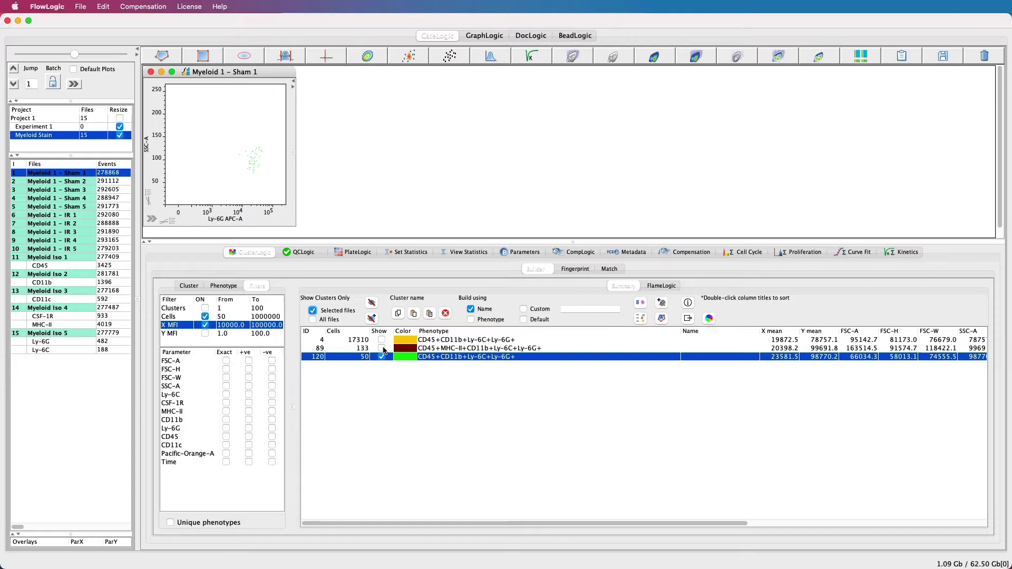
left_click(382, 349)
left_click(381, 340)
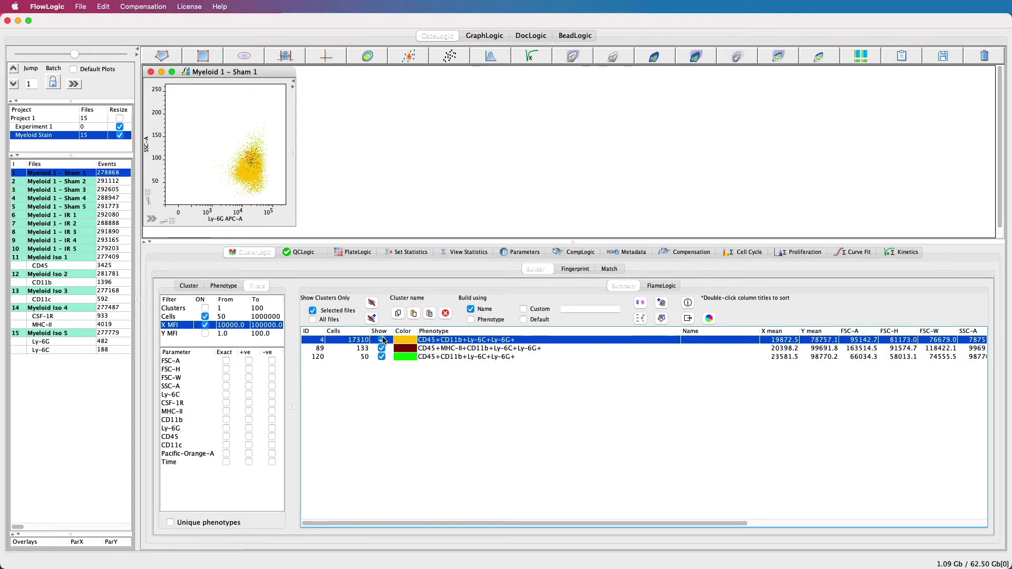
left_click(372, 303)
left_click(313, 310)
left_click(205, 325)
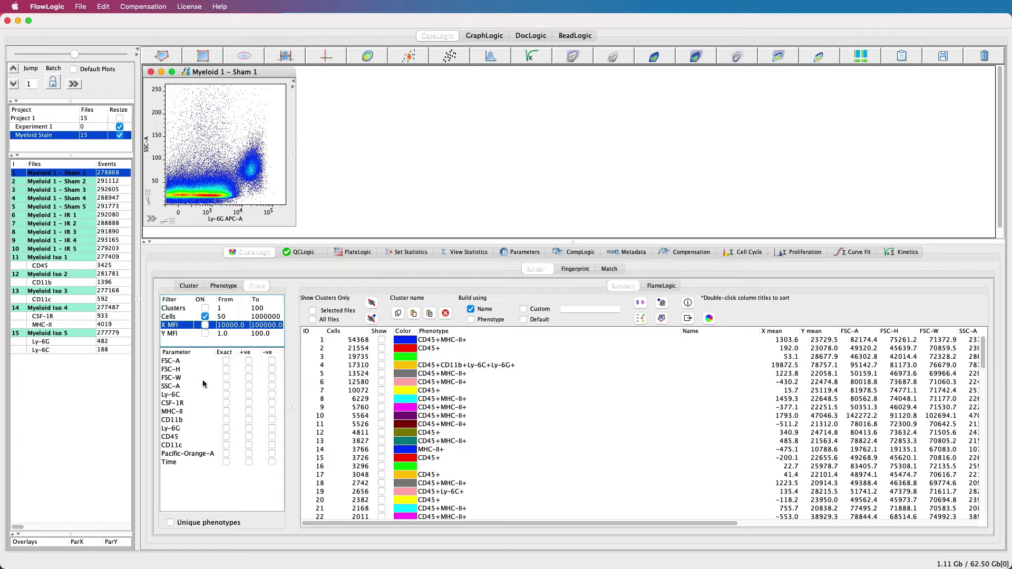
Try the Exact CD45 and CD11b phenotype filters, then clear them.
left_click(226, 437)
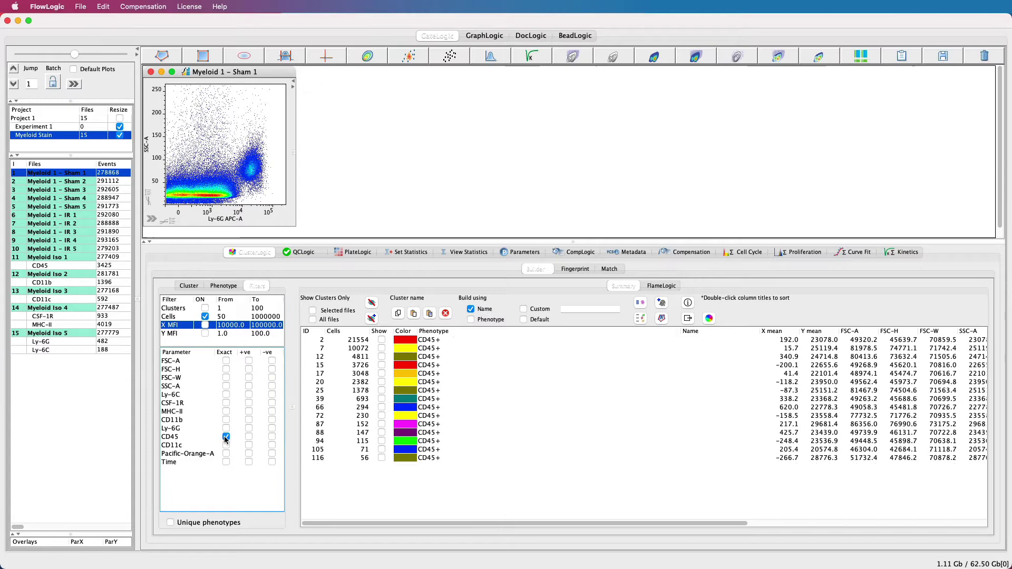
left_click(226, 420)
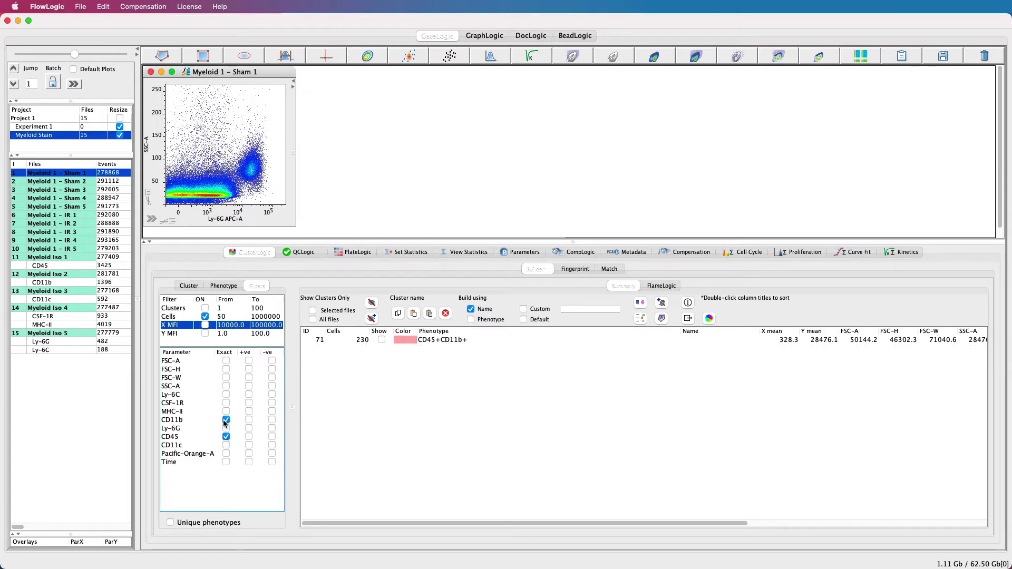
left_click(225, 420)
left_click(226, 437)
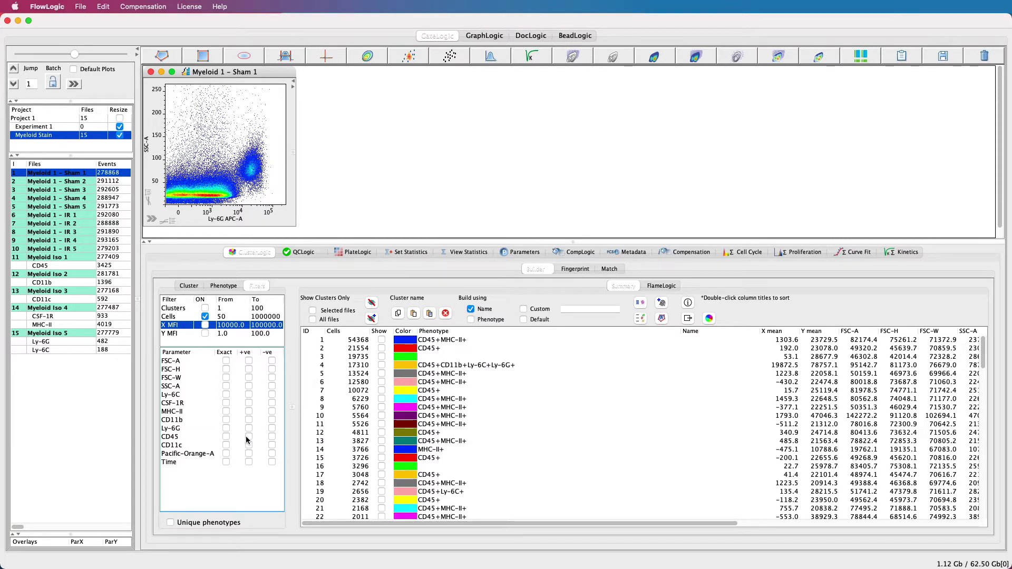
Require CD45+ and CD11b+, briefly testing Ly-6C+ and Ly-6G- before removing them.
left_click(248, 437)
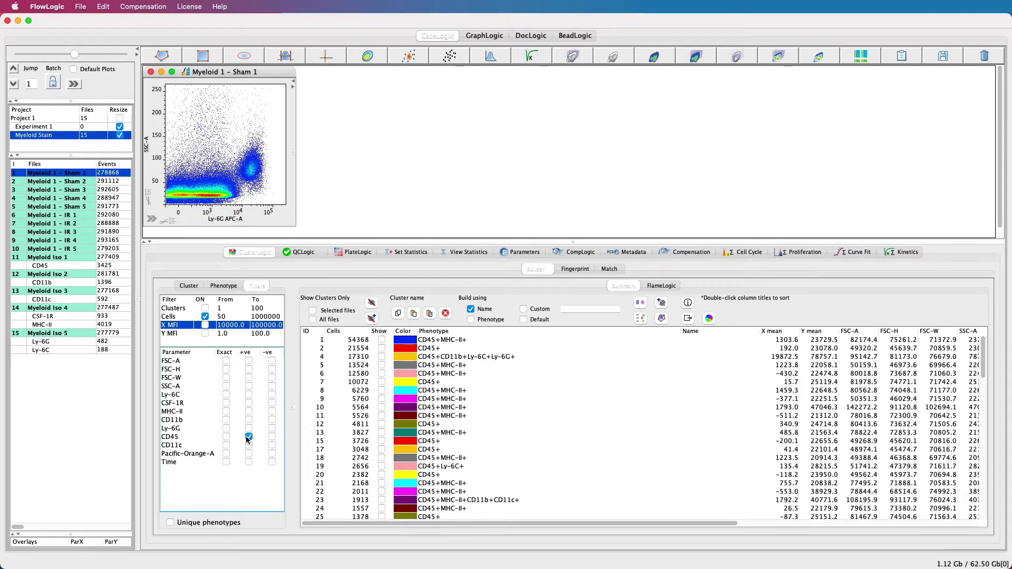
left_click(248, 420)
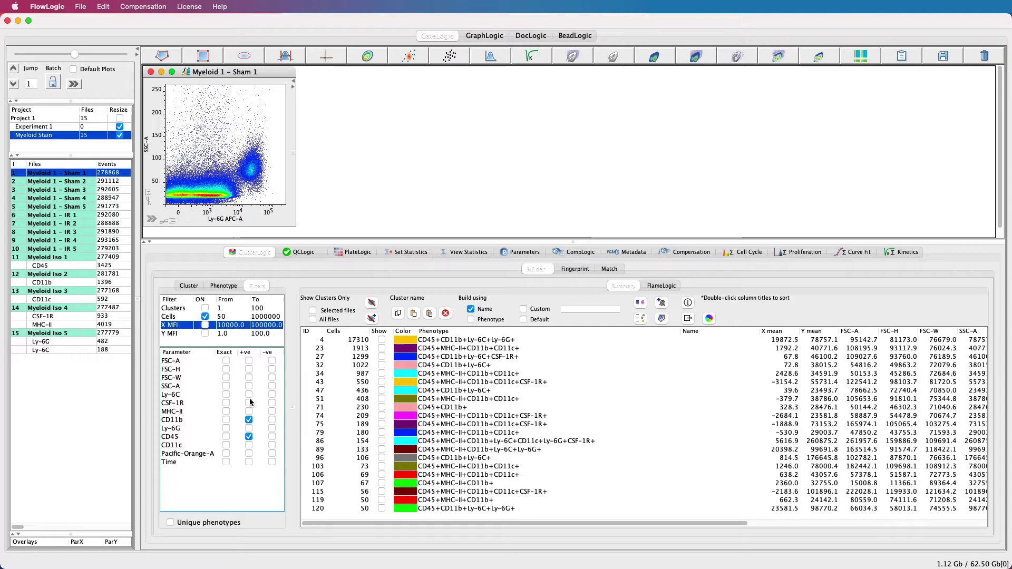
left_click(248, 394)
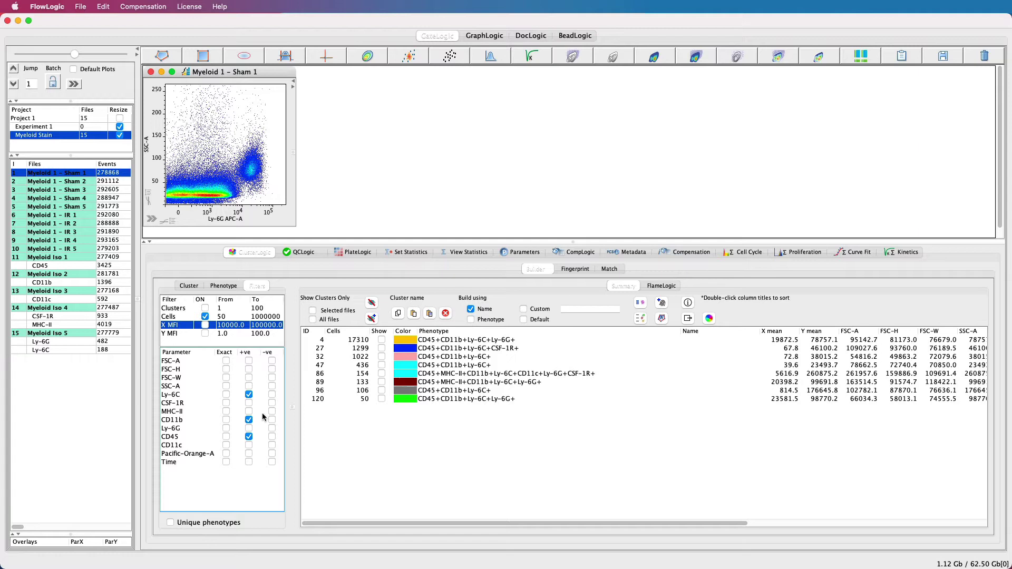
left_click(272, 428)
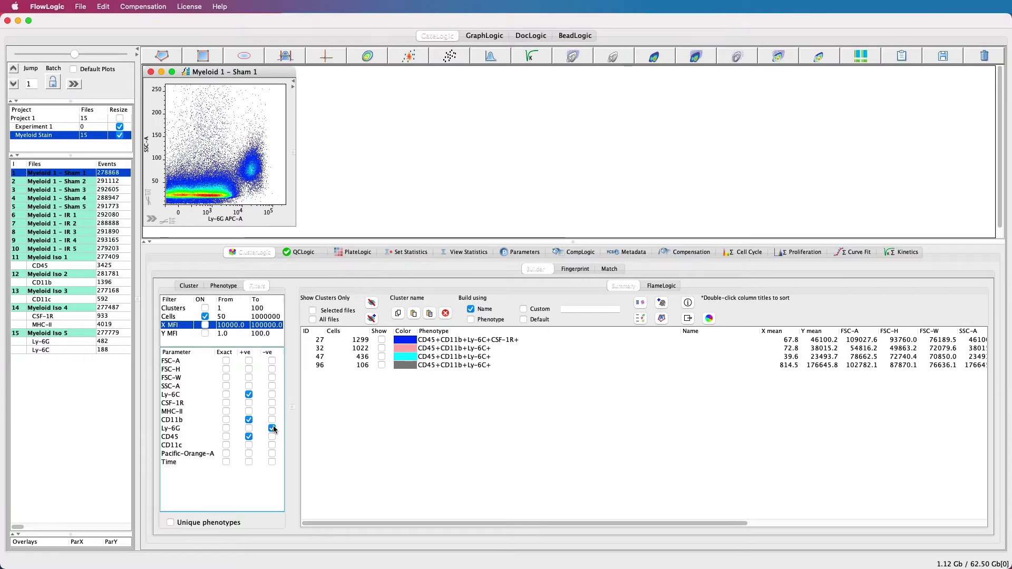
left_click(272, 428)
left_click(249, 394)
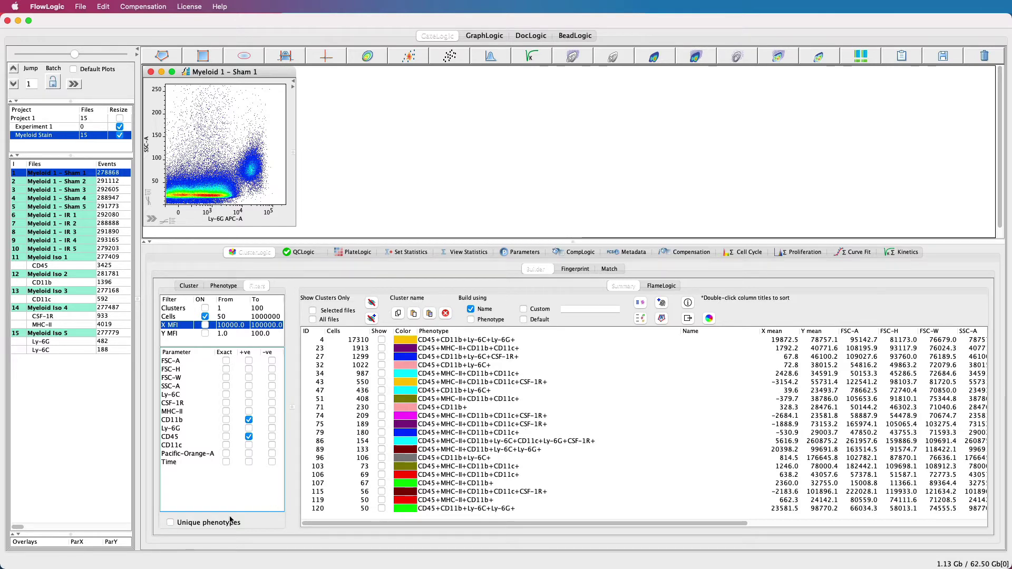
Select the nine unique-phenotype clusters, then remove the Unique, CD45+ and CD11b+ filters.
left_click(171, 525)
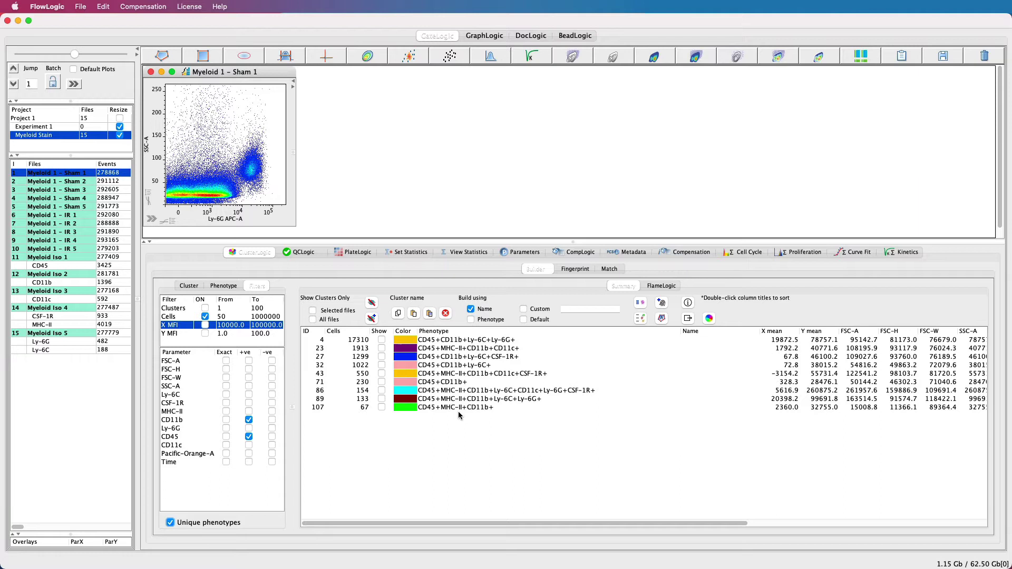
left_click_drag(543, 340, 537, 411)
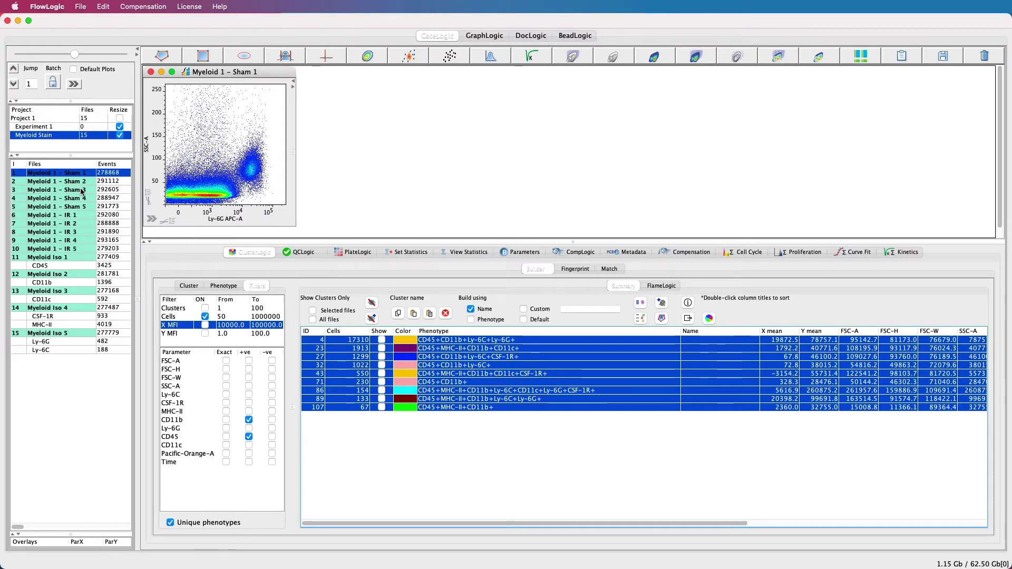
left_click(170, 523)
left_click(249, 437)
left_click(249, 421)
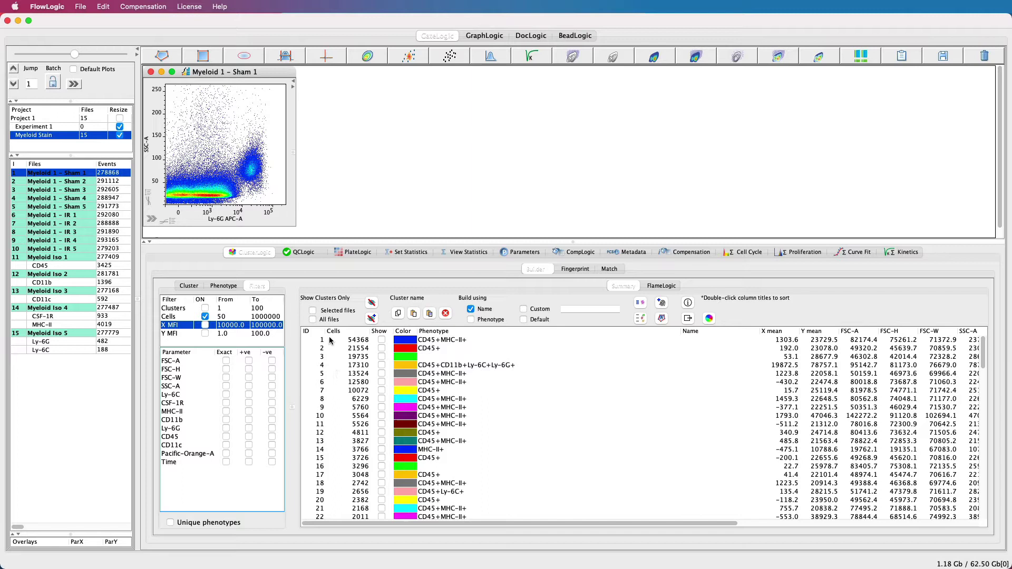
Name cluster 4 (CD45+CD11b+Ly-6C+Ly-6G+) 'Granulocytes', then select clusters 5 through 9.
left_click(401, 368)
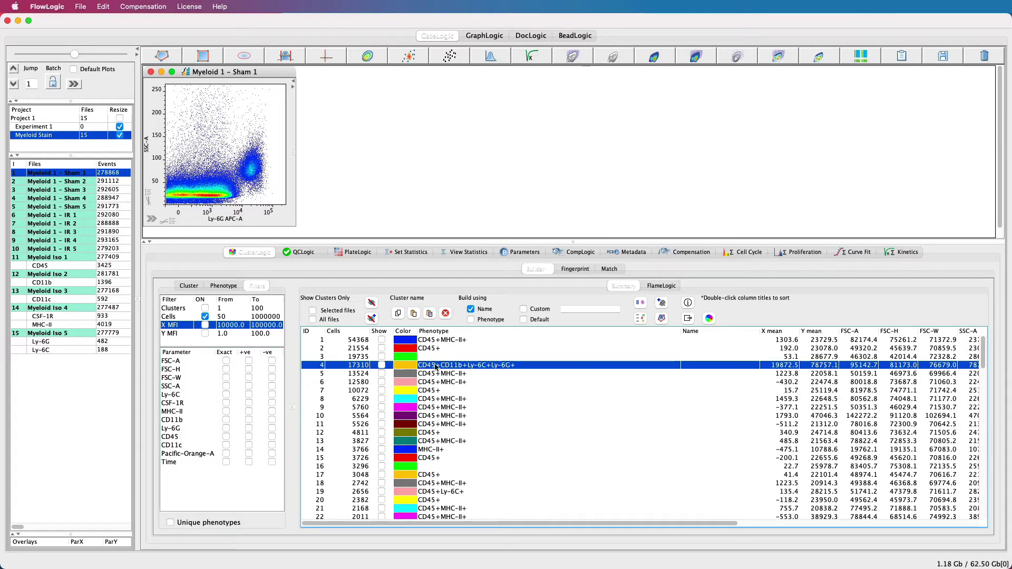
left_click(709, 318)
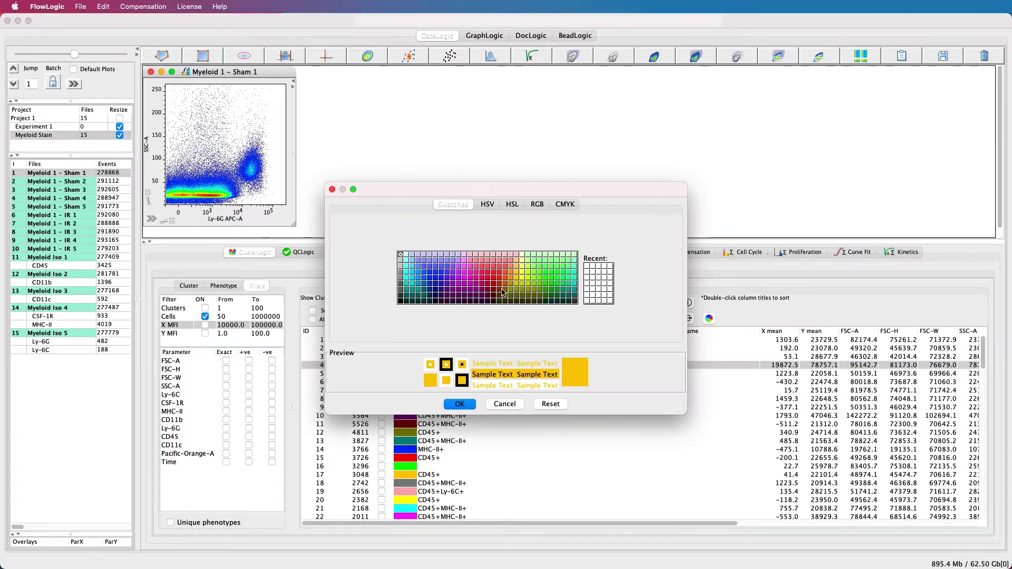
left_click(332, 189)
left_click(507, 365)
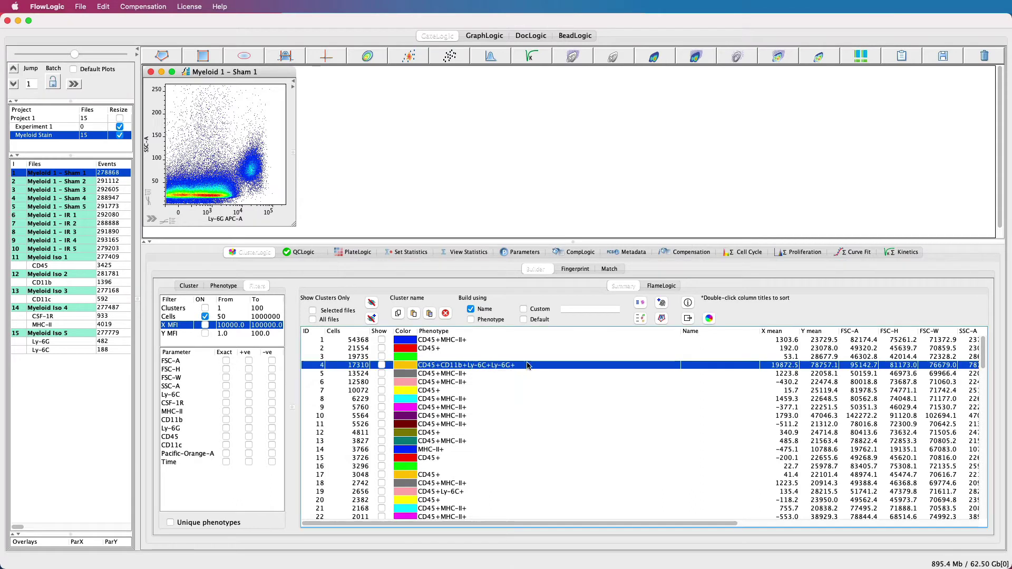
double_click(711, 365)
type("Granulocytes")
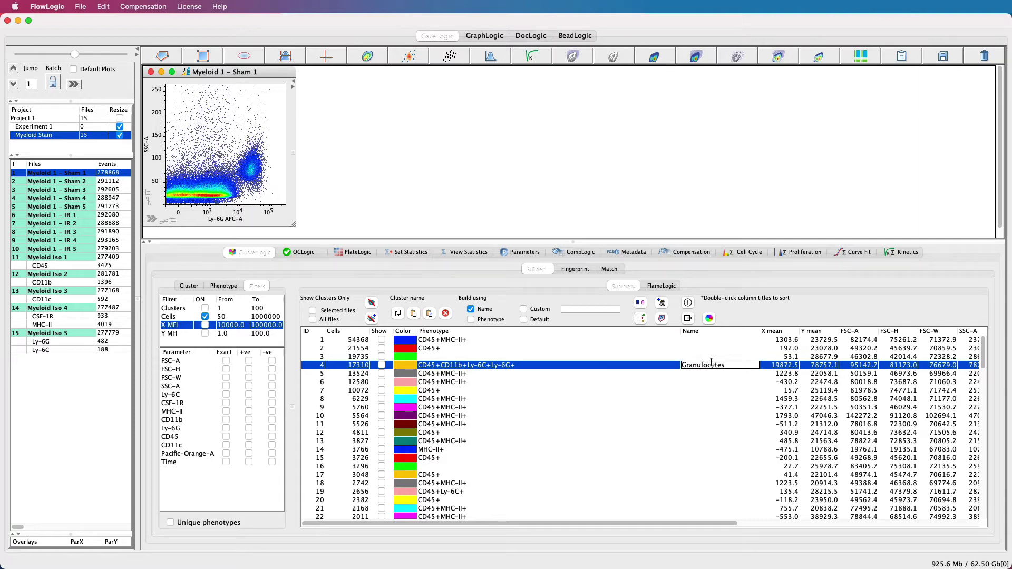
key("Return")
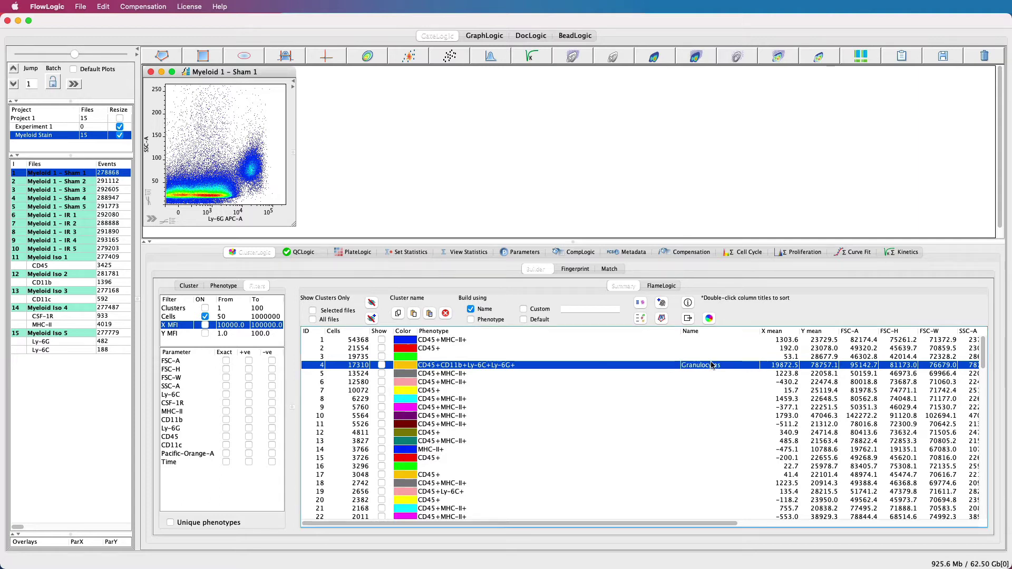
left_click(398, 314)
left_click_drag(466, 376, 467, 409)
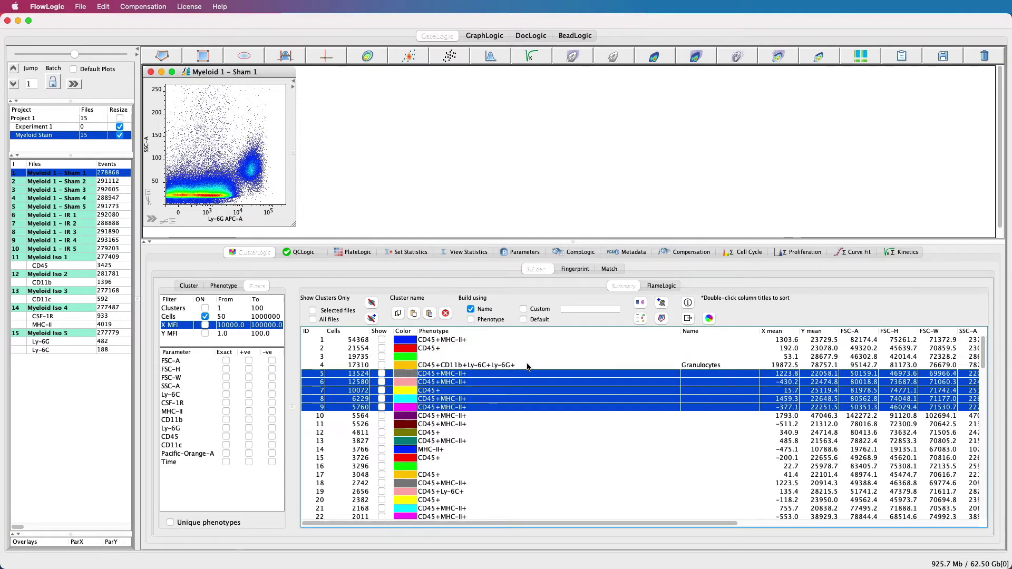
Apply Granulocytes to matching clusters, then remove that name from clusters 4 and 120.
left_click(414, 313)
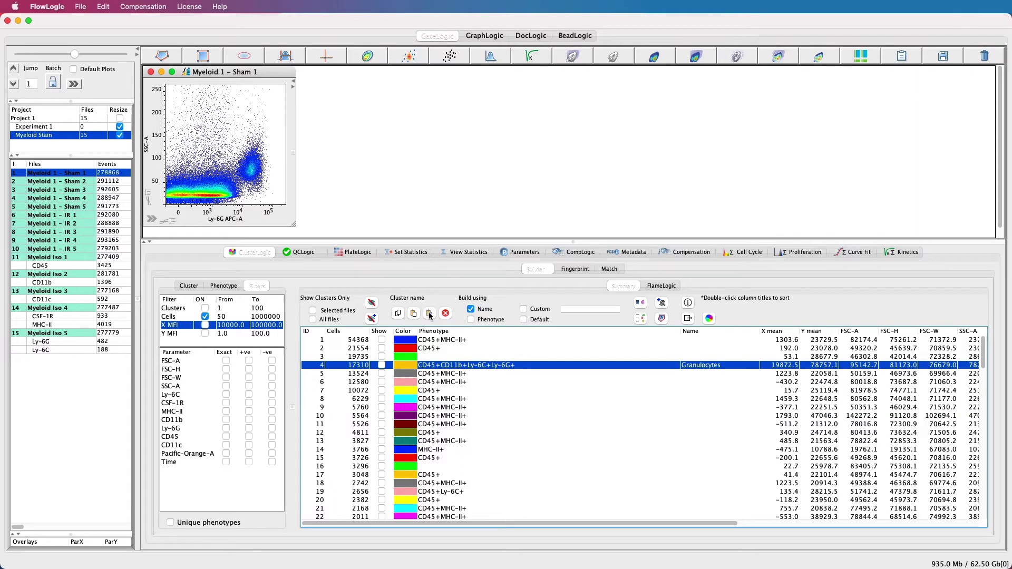
left_click(430, 315)
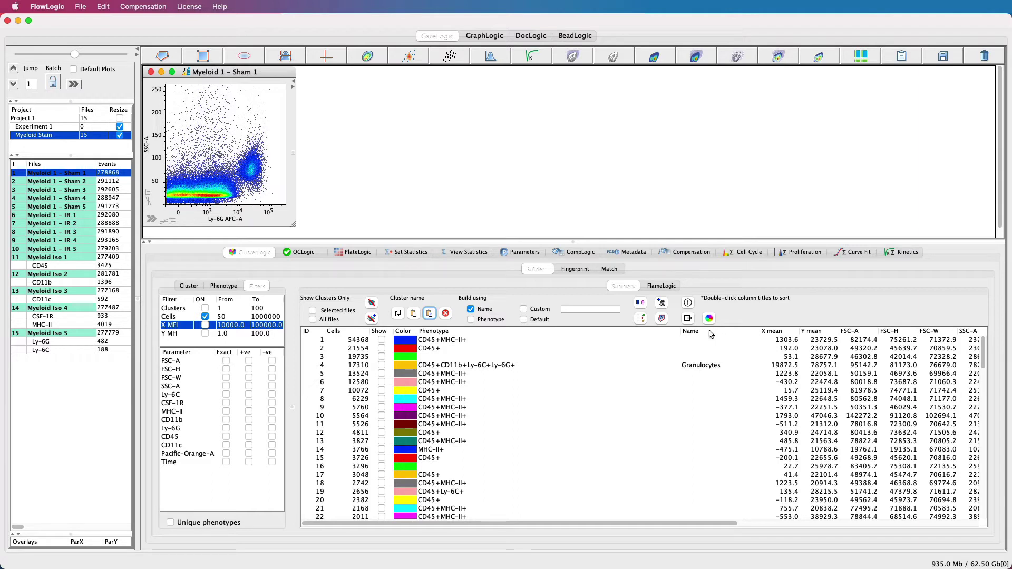
double_click(710, 332)
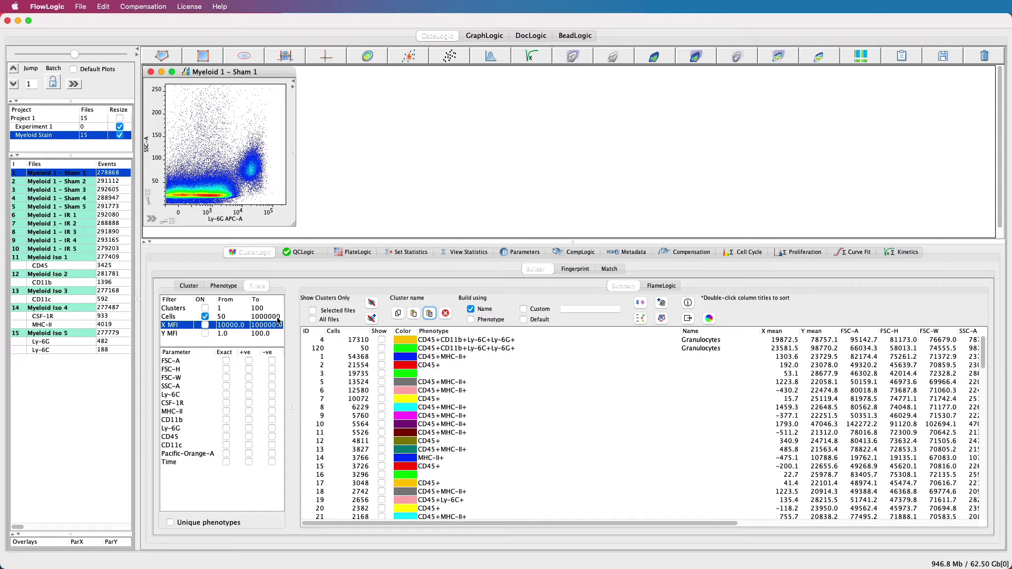
left_click_drag(497, 340, 498, 349)
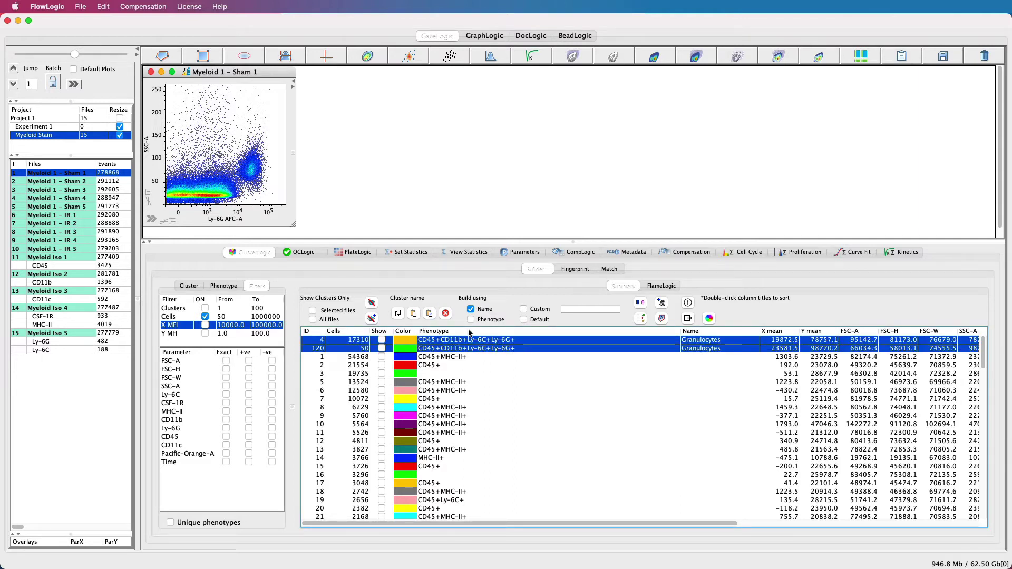
left_click(446, 315)
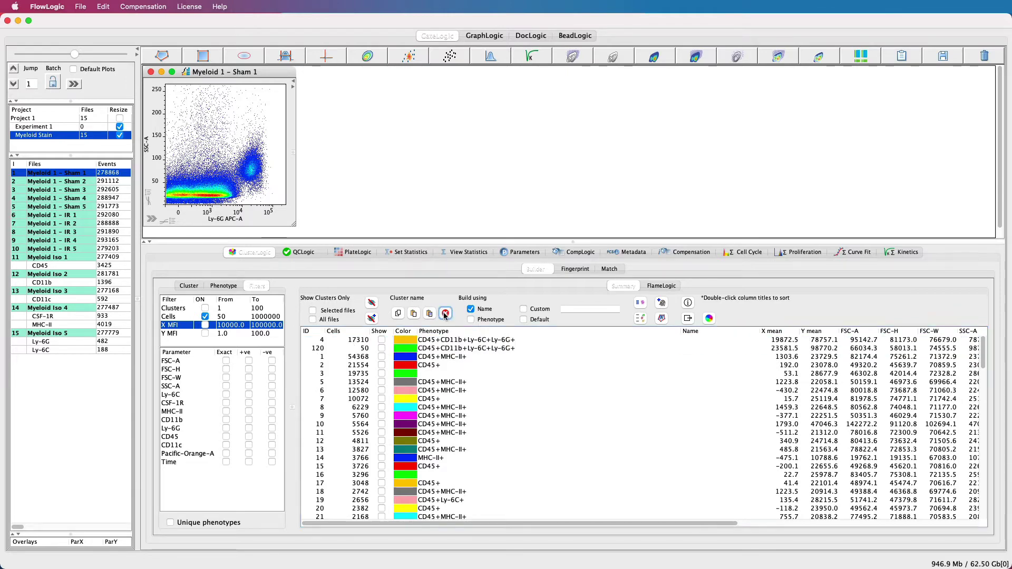
Re-sort the cluster table by ID and plot Ly-6C FITC-A on the Y axis.
double_click(307, 331)
double_click(307, 331)
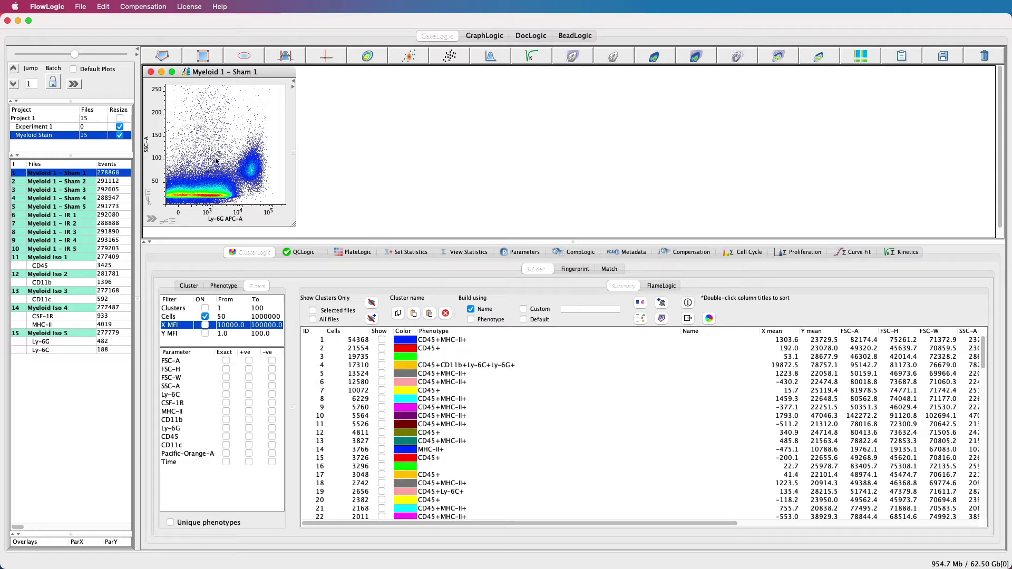
left_click(155, 149)
left_click(170, 192)
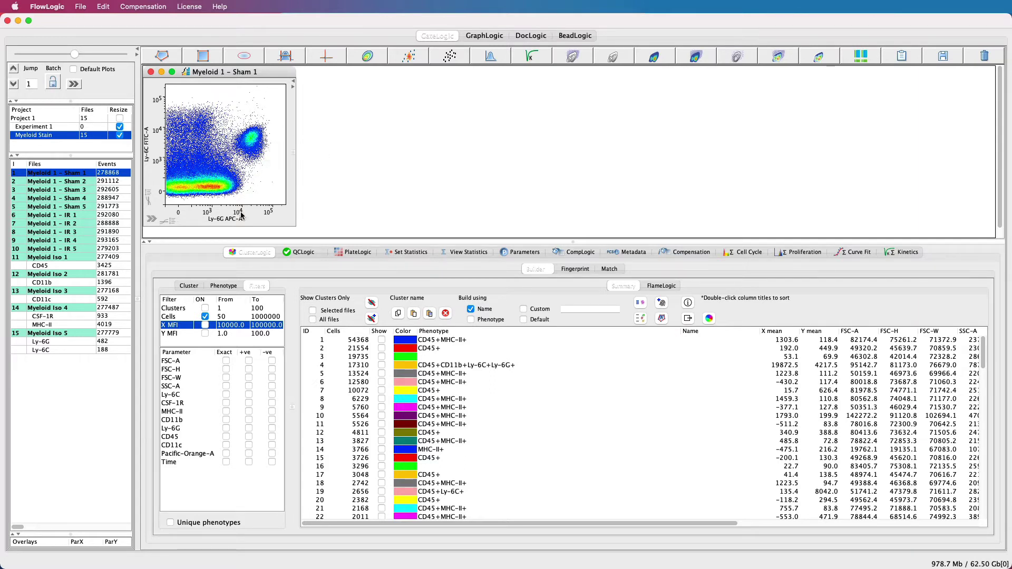
Sort clusters by descending X mean and overlay clusters 120, 89, 4, 86 and 63.
double_click(792, 334)
double_click(792, 334)
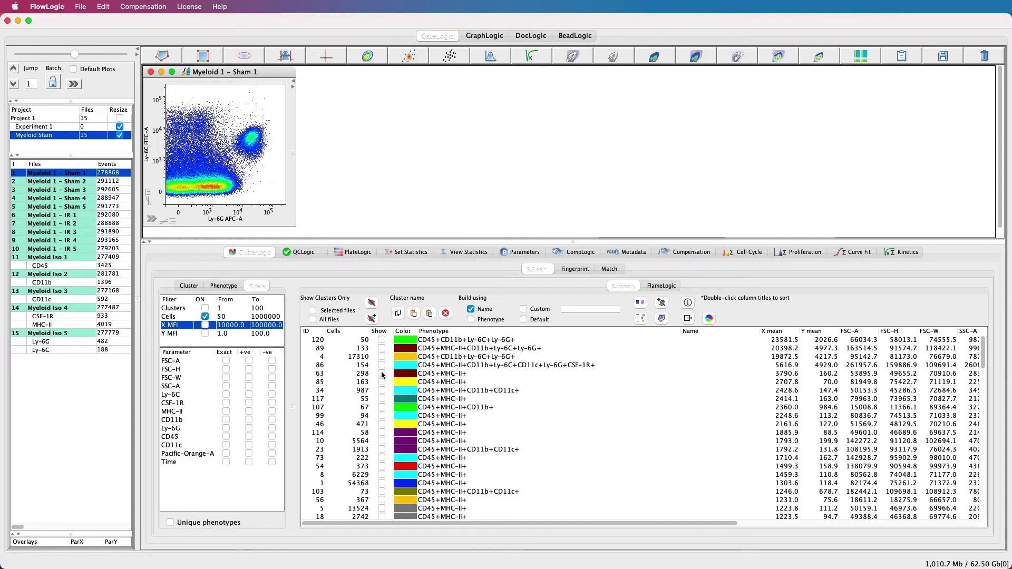
left_click(332, 311)
left_click(382, 340)
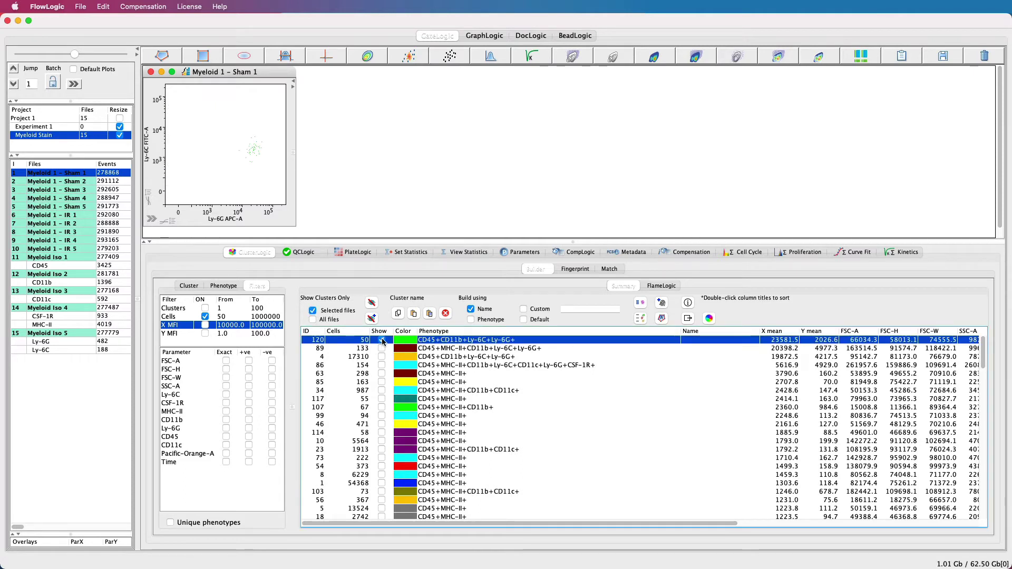
left_click(382, 349)
left_click(381, 357)
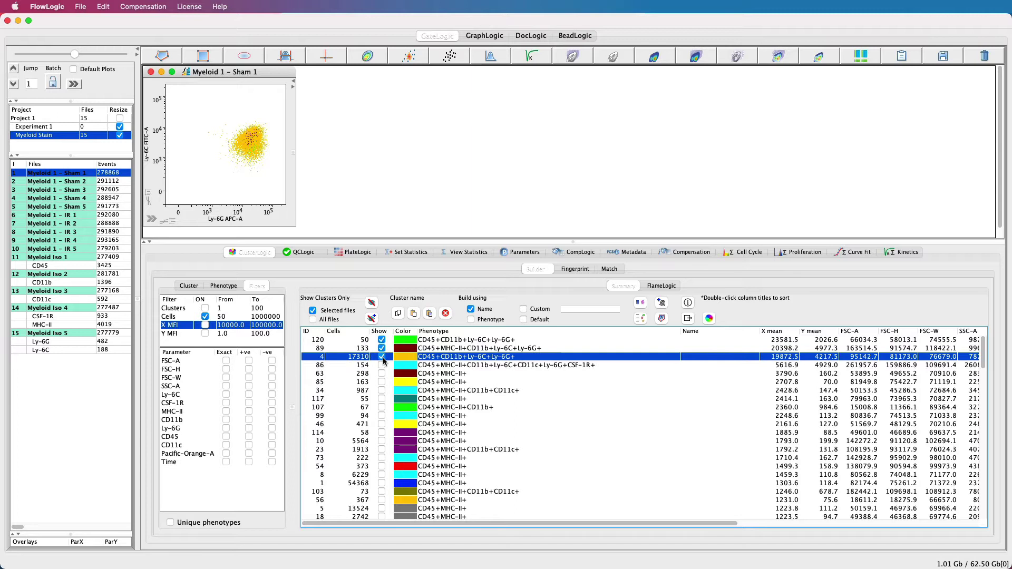
left_click(382, 366)
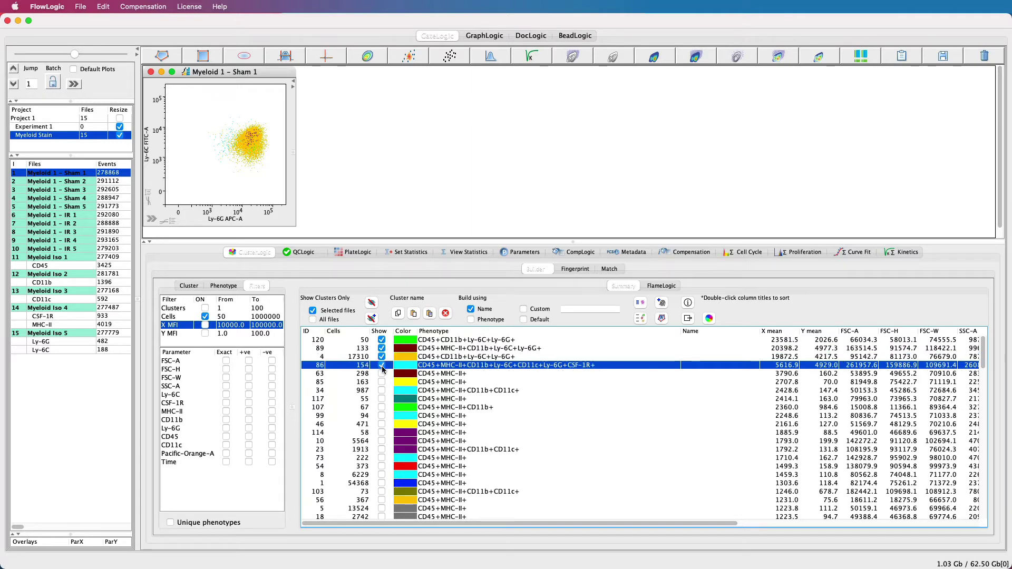
left_click(382, 374)
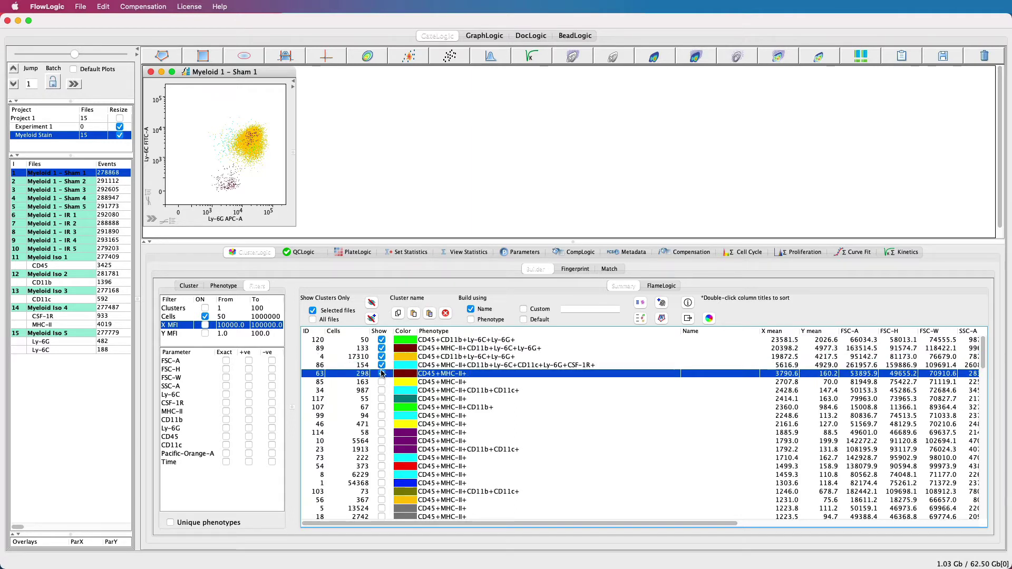
Hide clusters 63, 86, 4, 89 and 120 and show all Sham 1 events again.
left_click(381, 374)
left_click(382, 366)
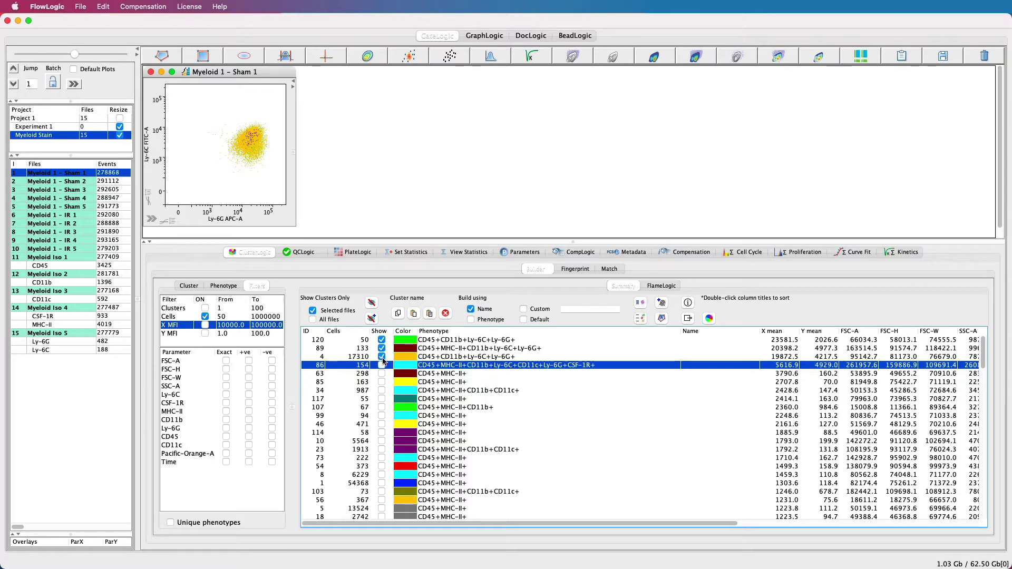
left_click(382, 357)
left_click(382, 349)
left_click(382, 340)
left_click(313, 311)
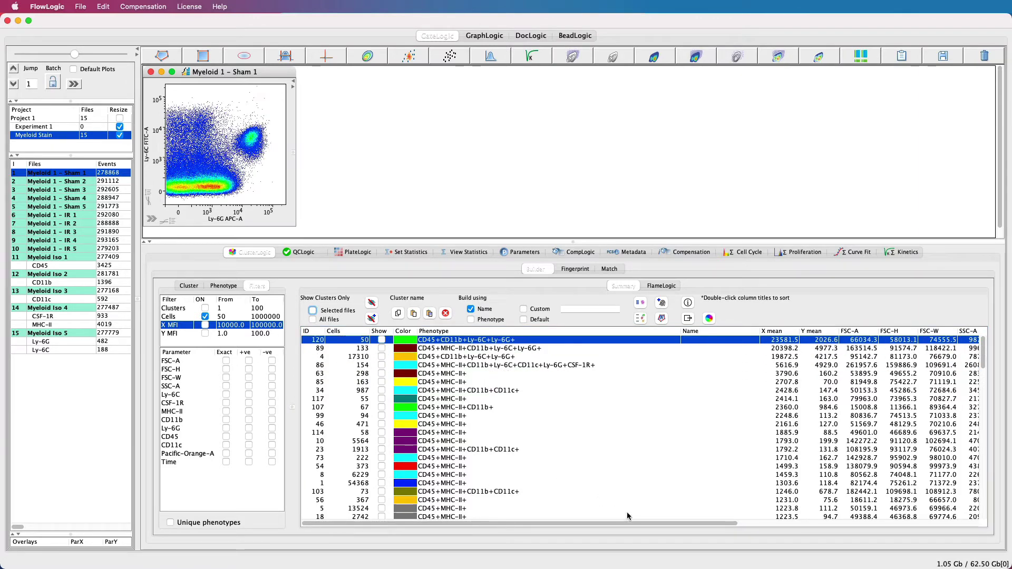
Select cluster 4, set Build using to Phenotype, and add it as a population under Sham 1.
left_click_drag(636, 526, 534, 527)
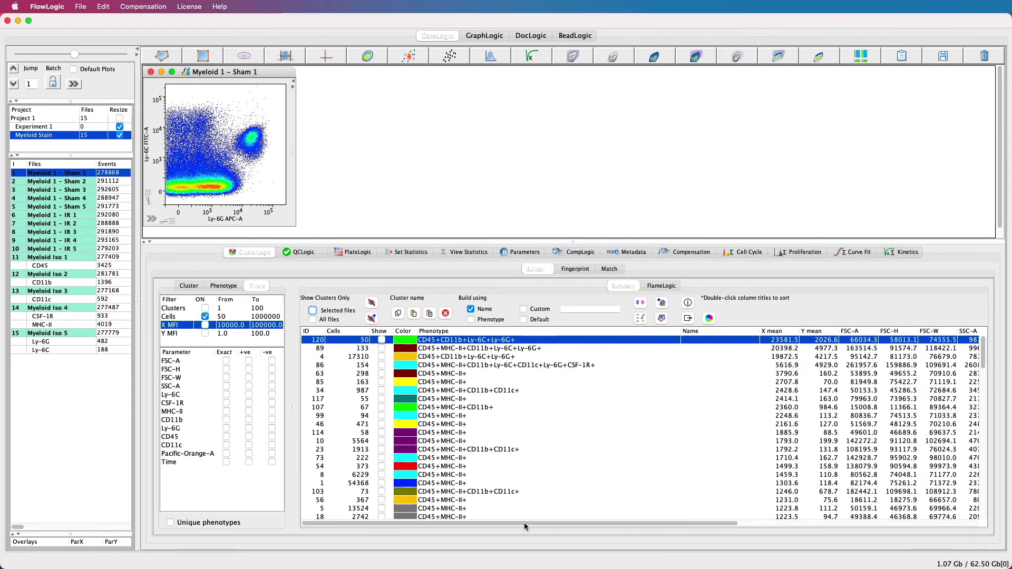
left_click(445, 367)
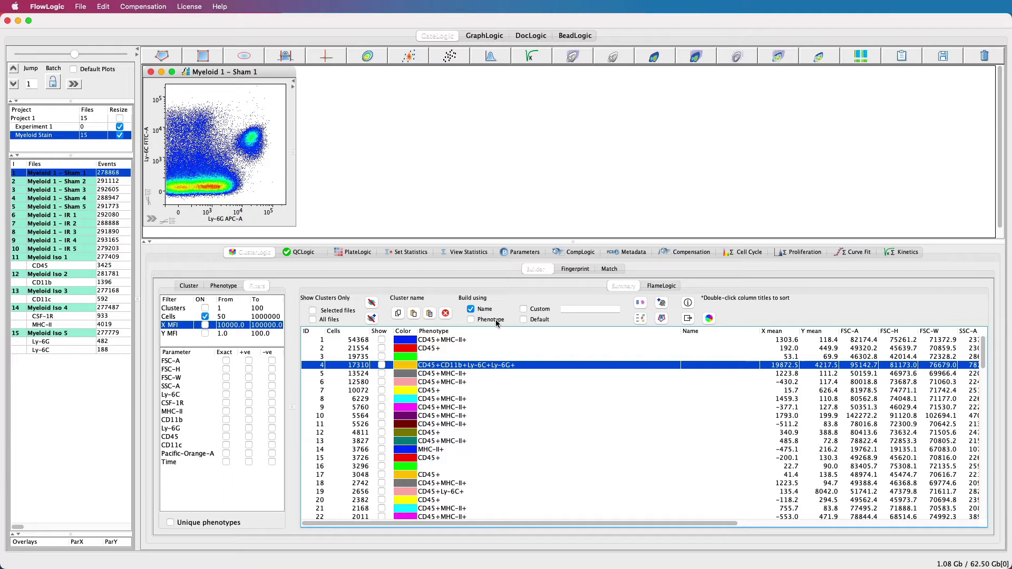
left_click(525, 310)
left_click(578, 311)
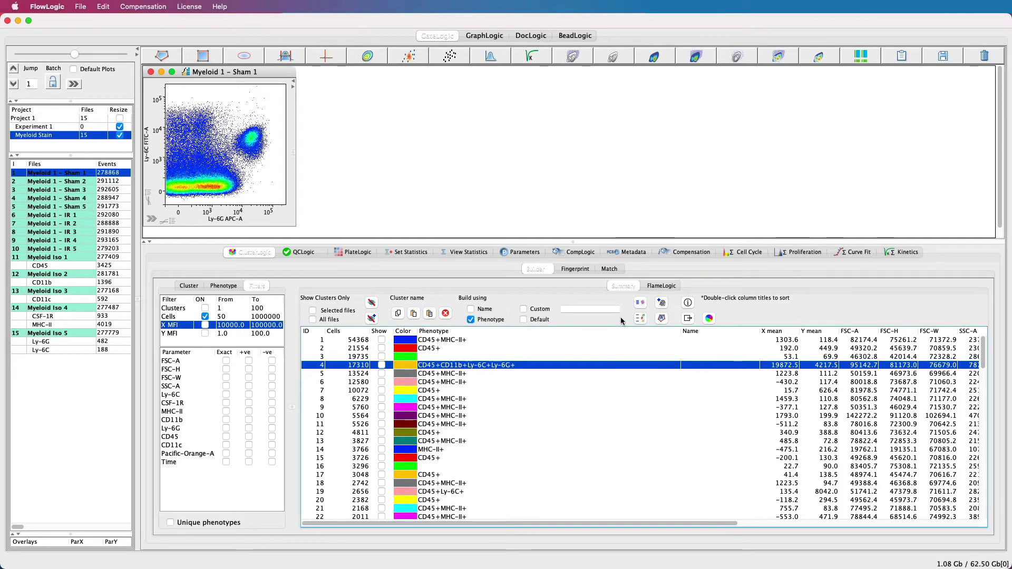
left_click(640, 303)
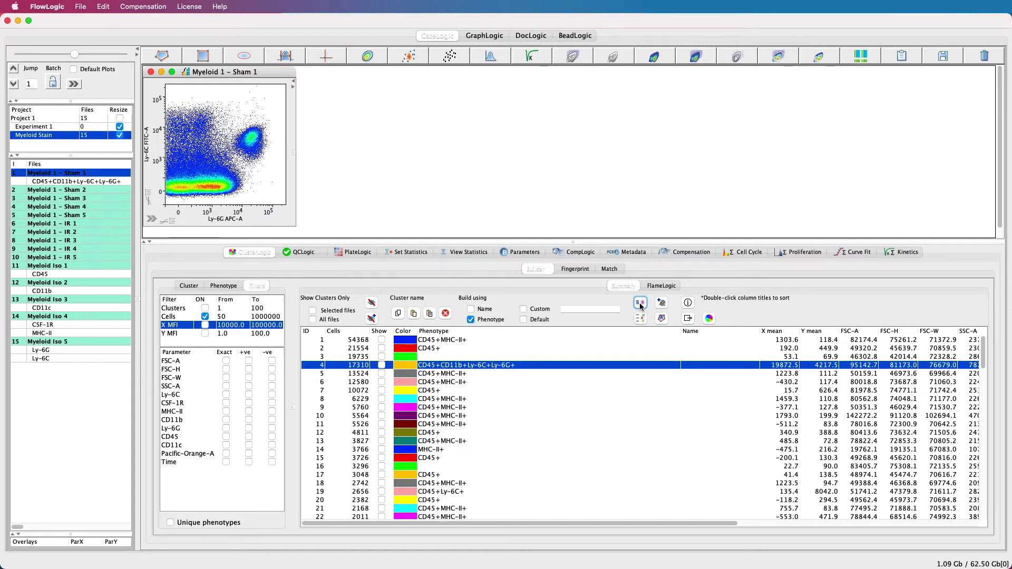
Open the CD45+CD11b+Ly-6C+Ly-6G+ population plot, draw ellipse gate E1, then reselect cluster 4.
double_click(72, 183)
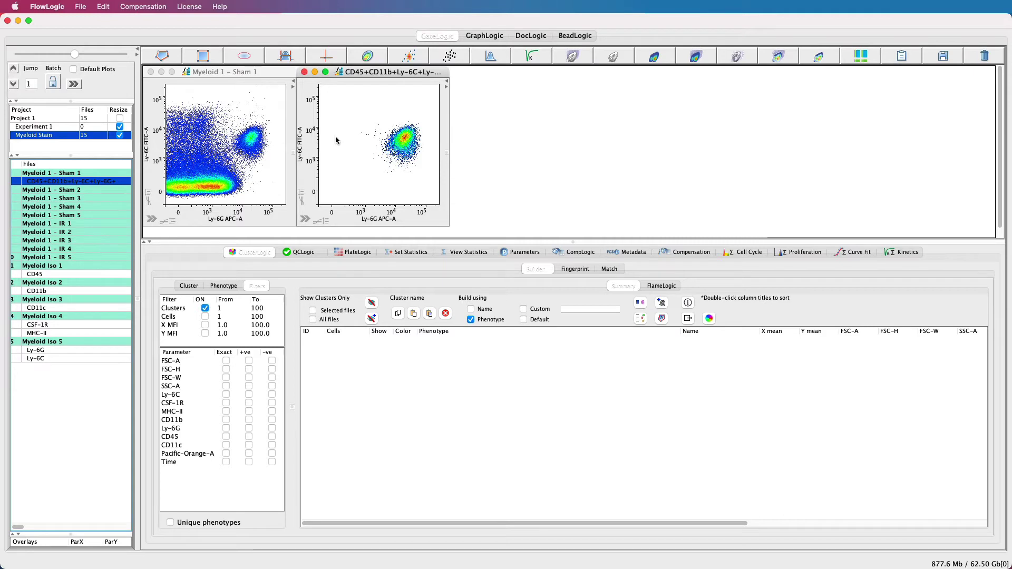
left_click(244, 55)
mouse_move(374, 120)
left_mouse_down()
mouse_move(396, 161)
mouse_move(414, 163)
mouse_move(398, 143)
mouse_move(410, 146)
left_mouse_up()
key("Return")
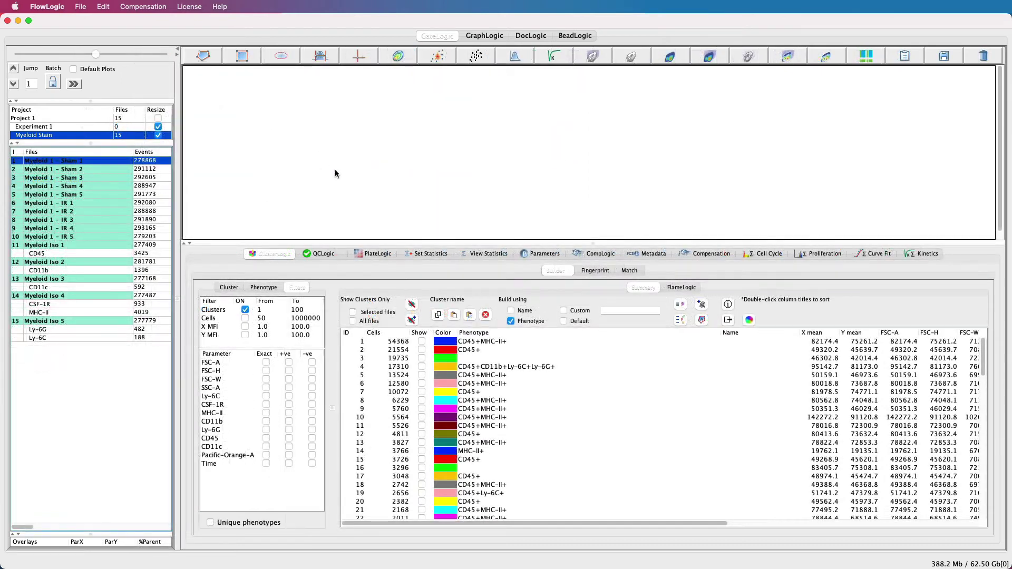
left_click(508, 368)
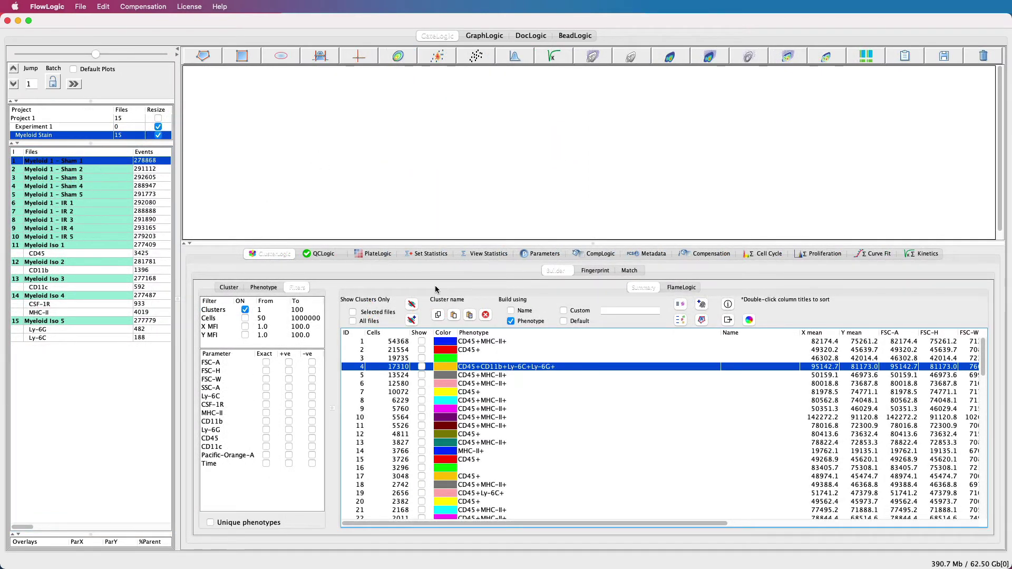
Auto-gate with Level 1 on FSC-A/FSC-H and Level 2 on FSC-A/SSC-A, building P1–P4.
left_click(702, 321)
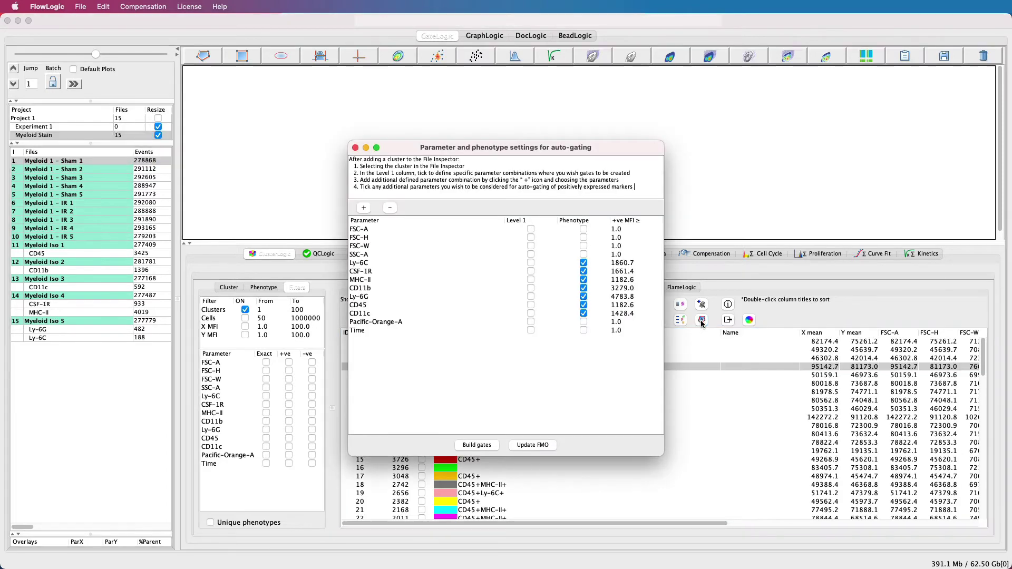
left_click(531, 229)
left_click(530, 238)
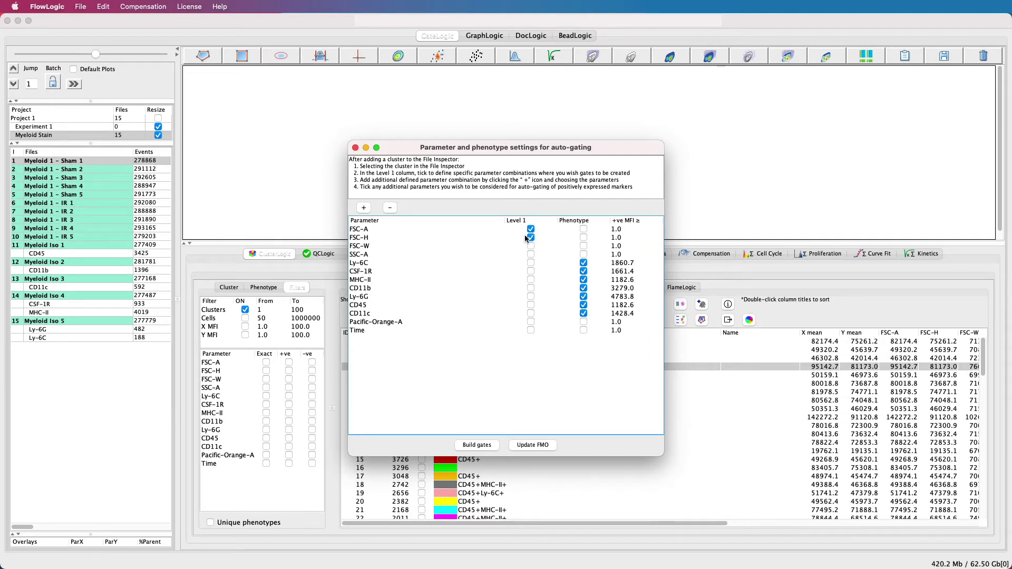
left_click(364, 208)
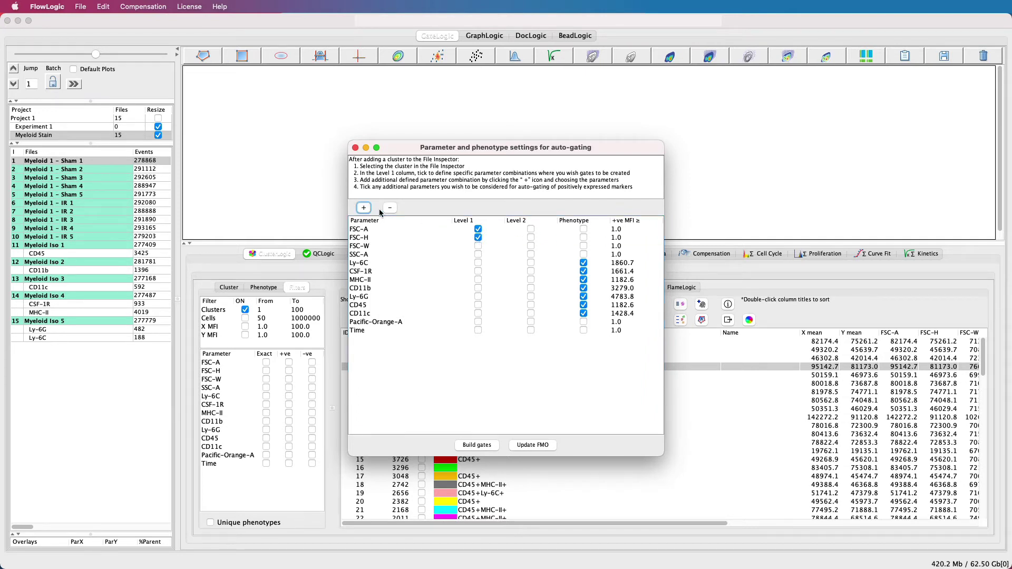
left_click(531, 229)
left_click(531, 254)
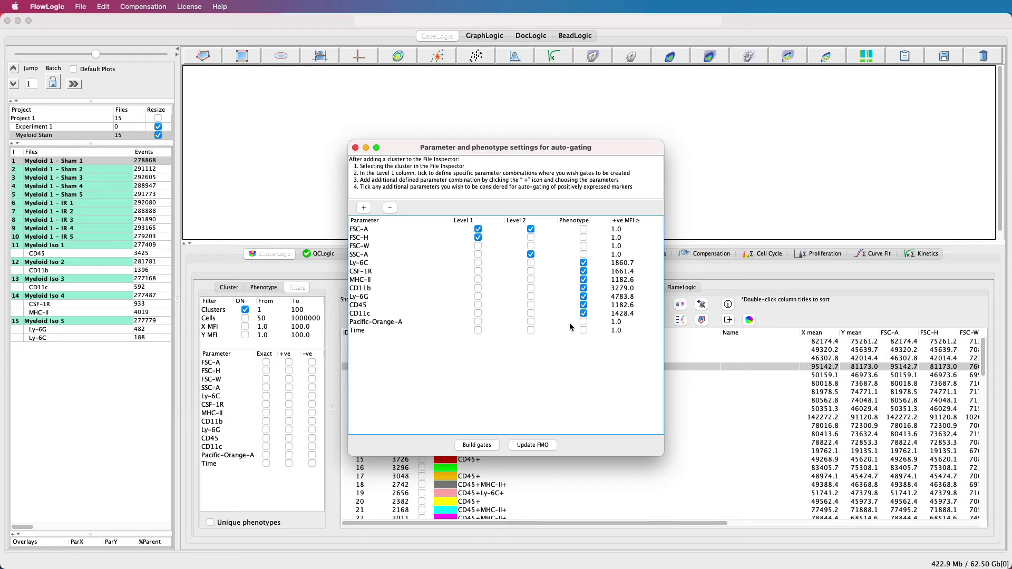
left_click(477, 446)
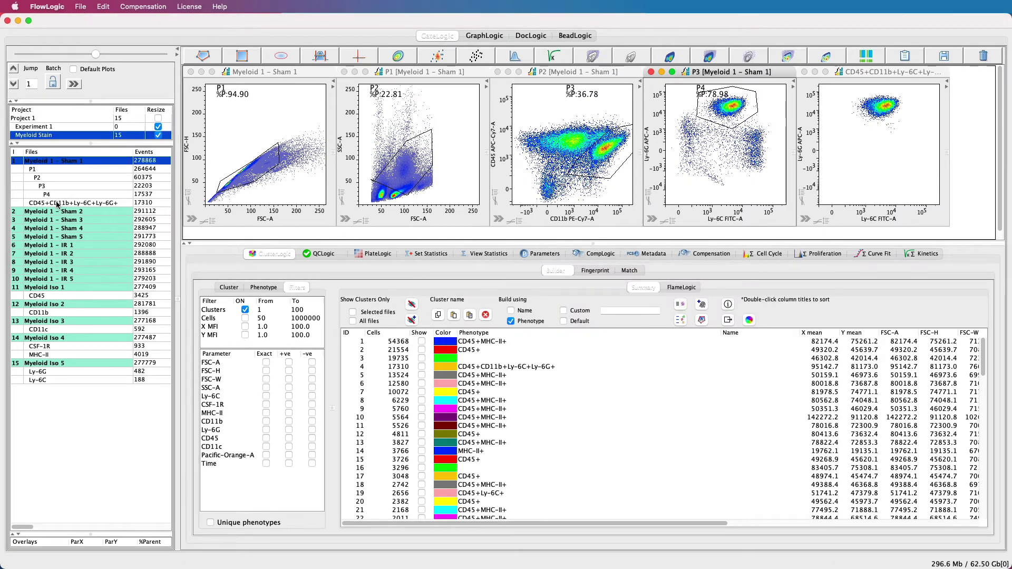
Reshape the P1, P2 and P3 polygon gates so P2 holds 96.25% and P3 8.92%.
left_click_drag(219, 186, 207, 204)
left_click_drag(273, 152, 289, 142)
left_click_drag(239, 183, 226, 193)
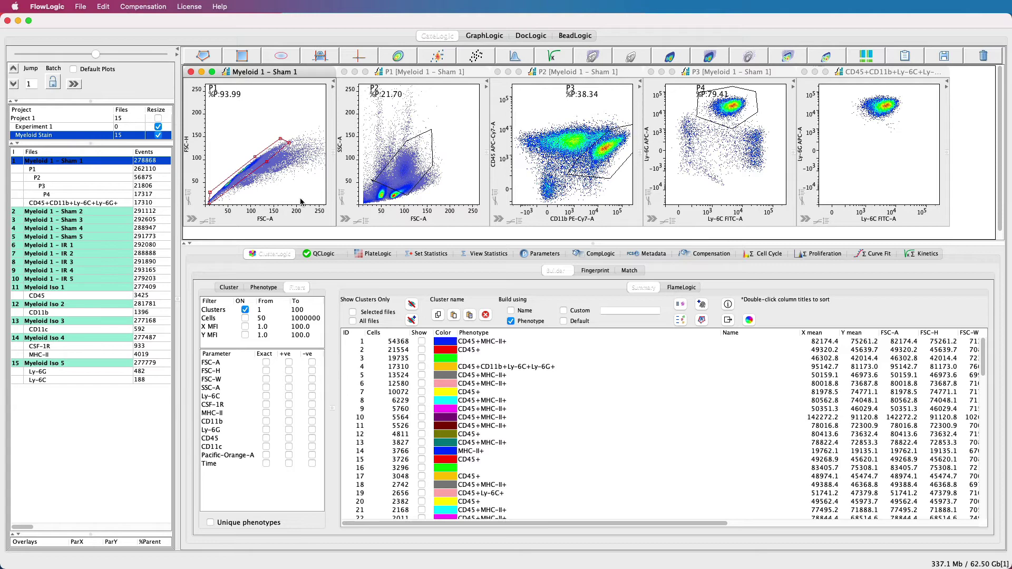
left_click_drag(377, 185, 455, 146)
left_click_drag(440, 181, 408, 202)
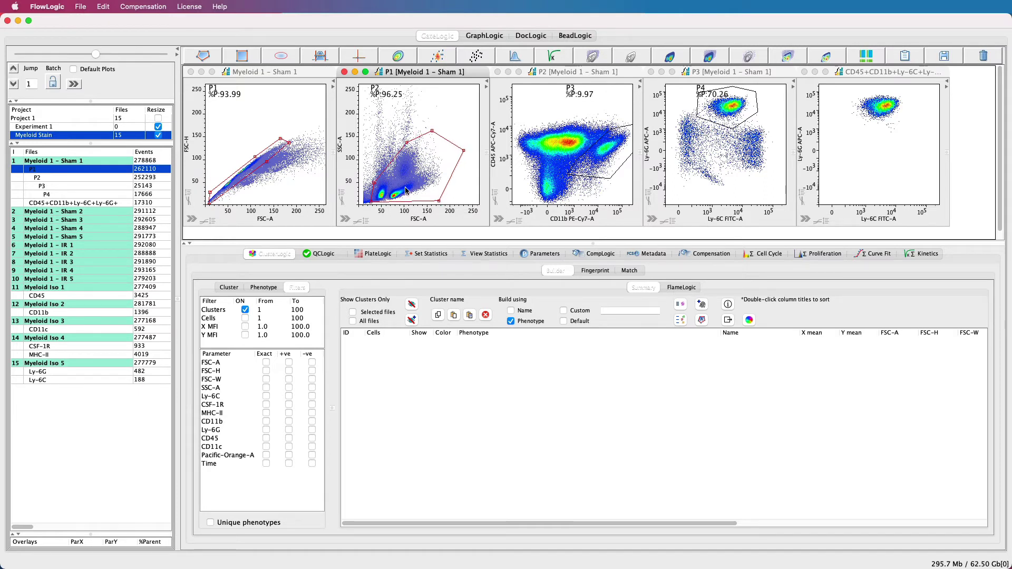
left_click_drag(572, 173, 618, 168)
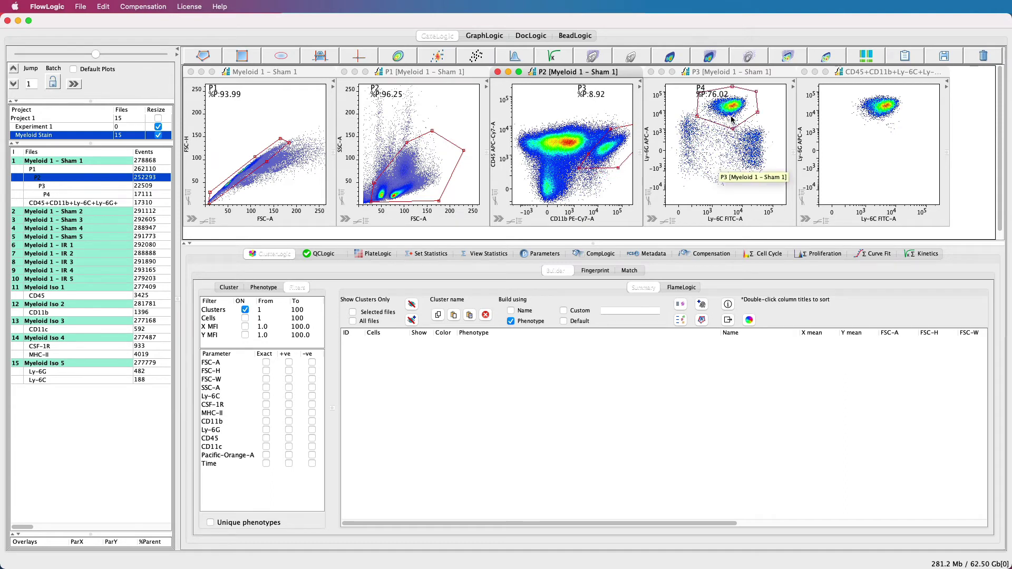
Close the Sham 1 and P1 plots, open P4 and the population, and overlay them.
left_click(191, 72)
left_click(191, 72)
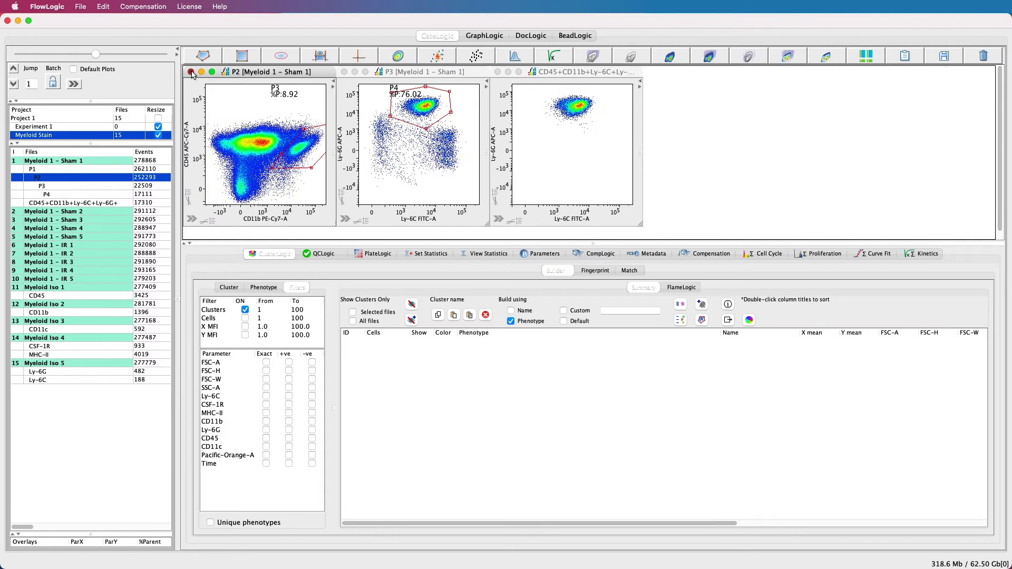
left_click(191, 72)
left_click(191, 72)
left_click(191, 71)
double_click(73, 195)
double_click(72, 204)
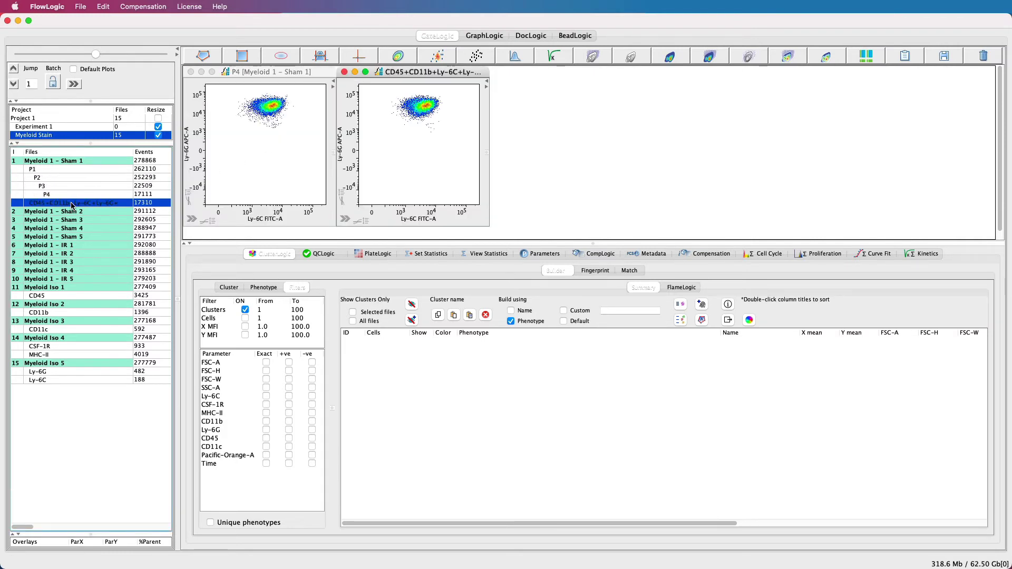
left_click(69, 194, "shift")
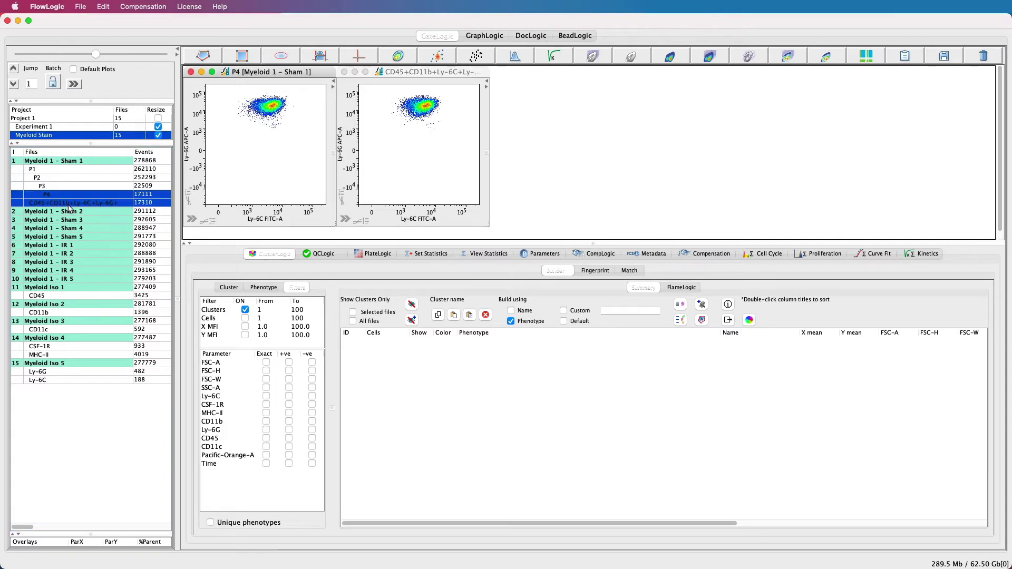
right_click(70, 208)
mouse_move(127, 365)
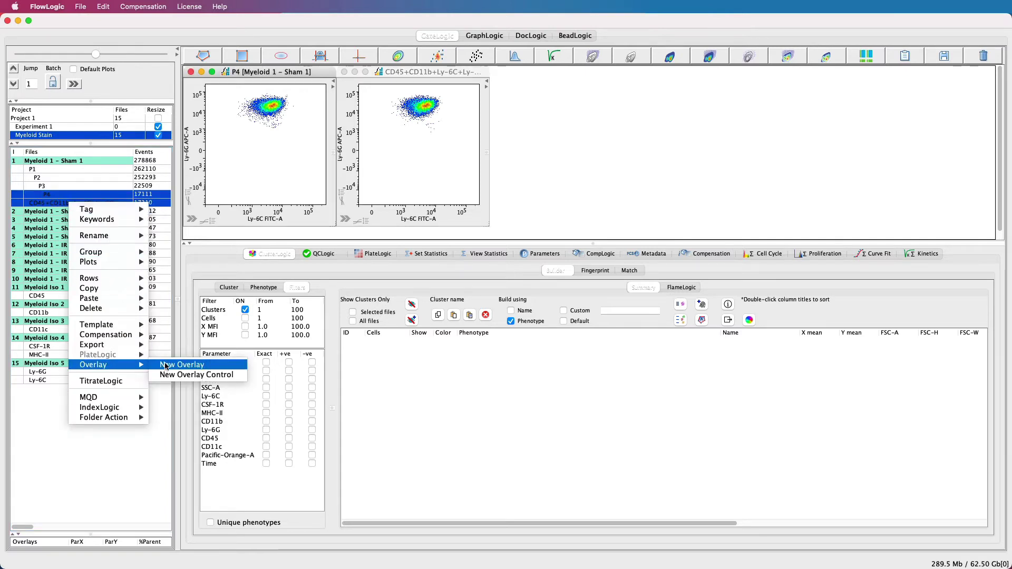
left_click(166, 366)
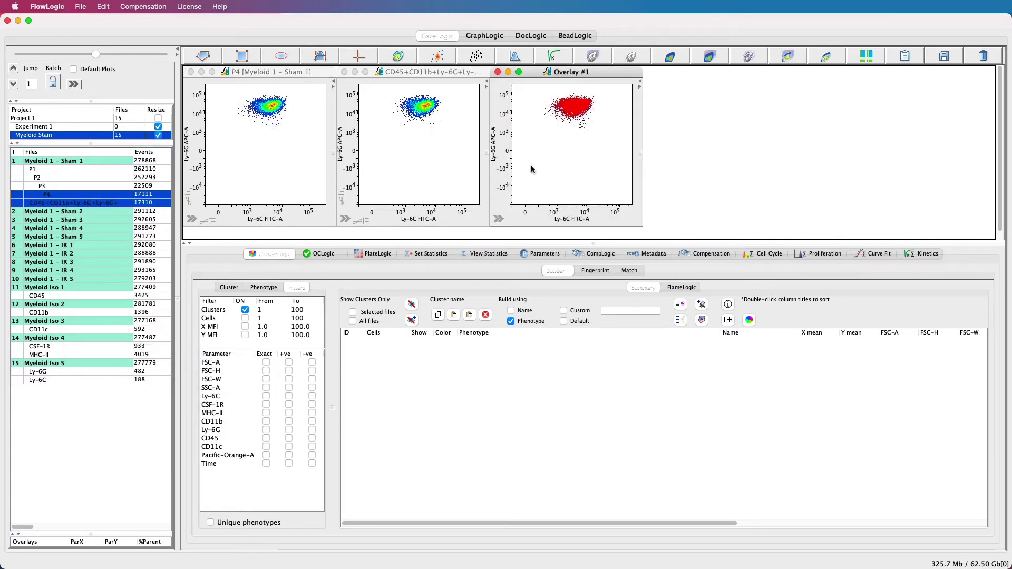
Show the overlay as transparent histograms on CSF-1R PE-A, CD11b PE-Cy7-A, then CD45 APC-Cy7-A.
left_click(516, 56)
right_click(542, 146)
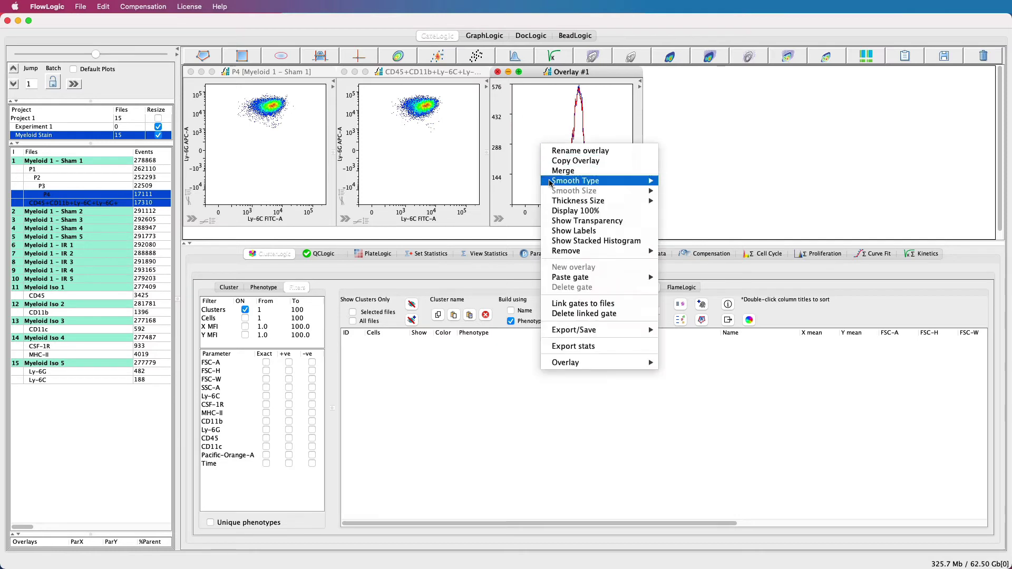
left_click(559, 221)
left_click(576, 224)
left_click(606, 278)
left_click(576, 221)
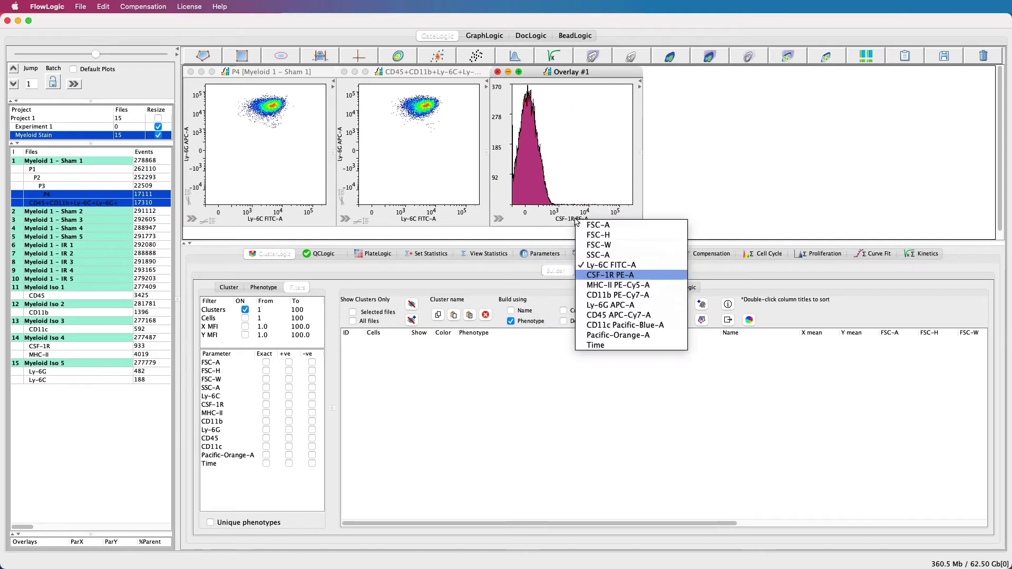
left_click(606, 296)
left_click(578, 221)
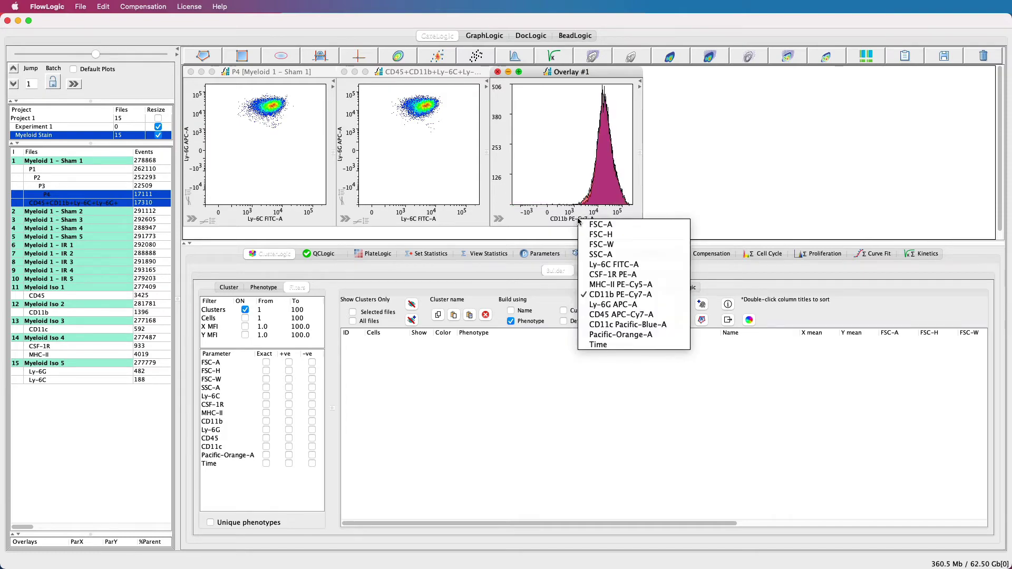
left_click(607, 316)
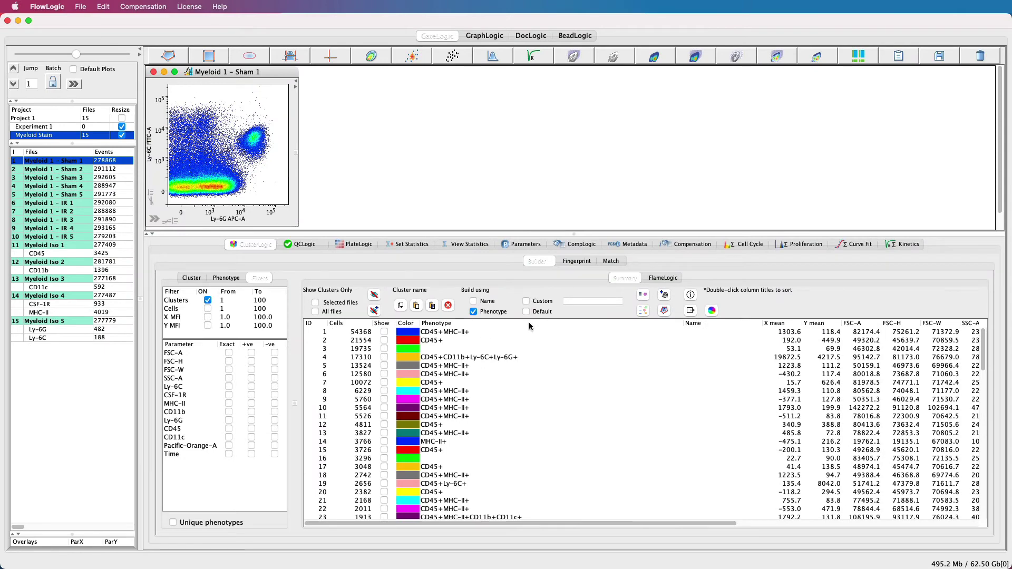
Show the FlameLogic phenotype tree and expand the CD45+, CD45+Ly-6C+ and CD45+CD11b+ branches.
left_click(666, 280)
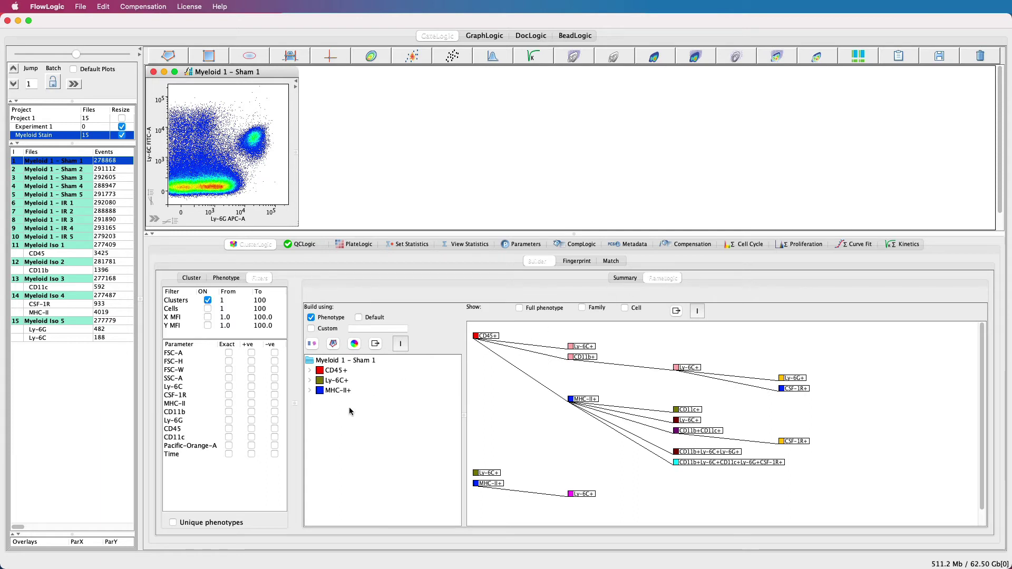
left_click(310, 370)
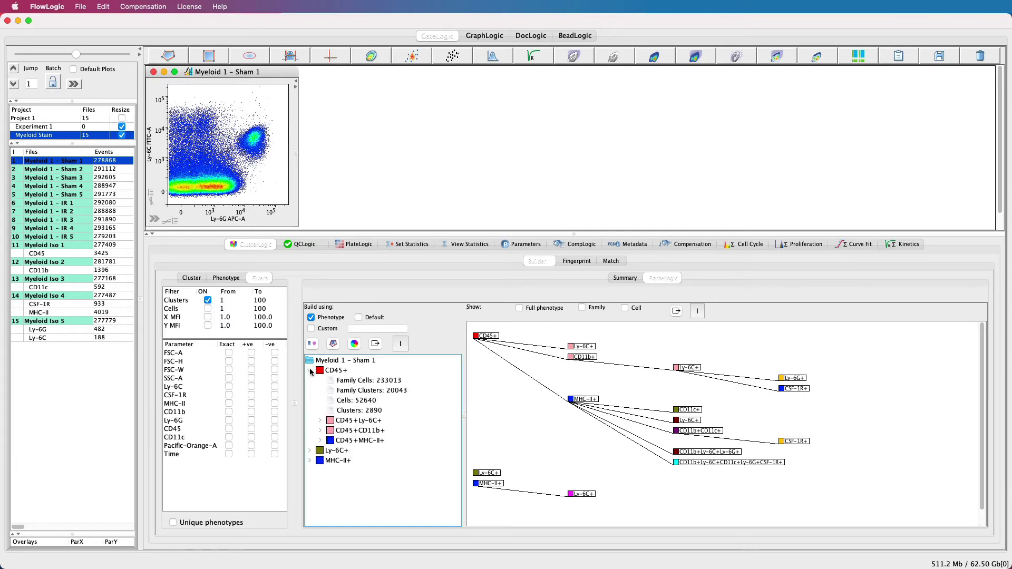
left_click(320, 421)
left_click(321, 471)
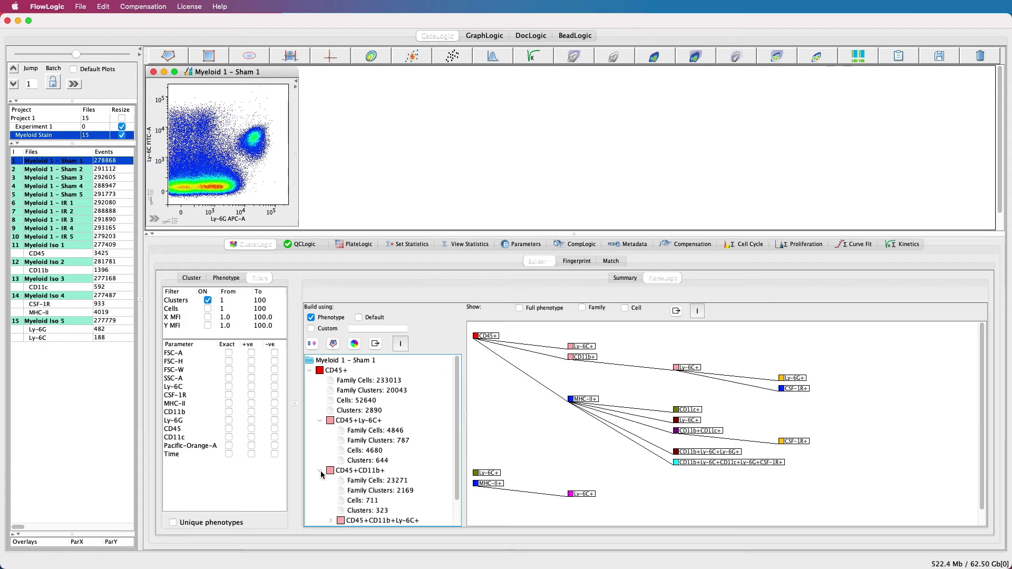
Collapse the tree back to its top-level gates and move the magenta Ly-6C+ box left.
left_click(320, 471)
left_click(320, 420)
left_click(310, 370)
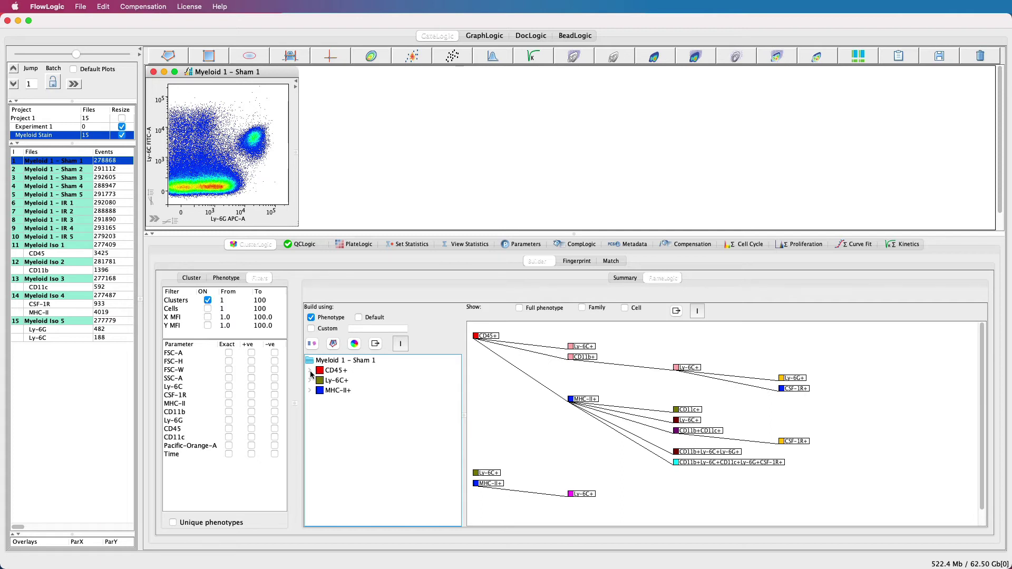
left_click_drag(580, 496, 530, 505)
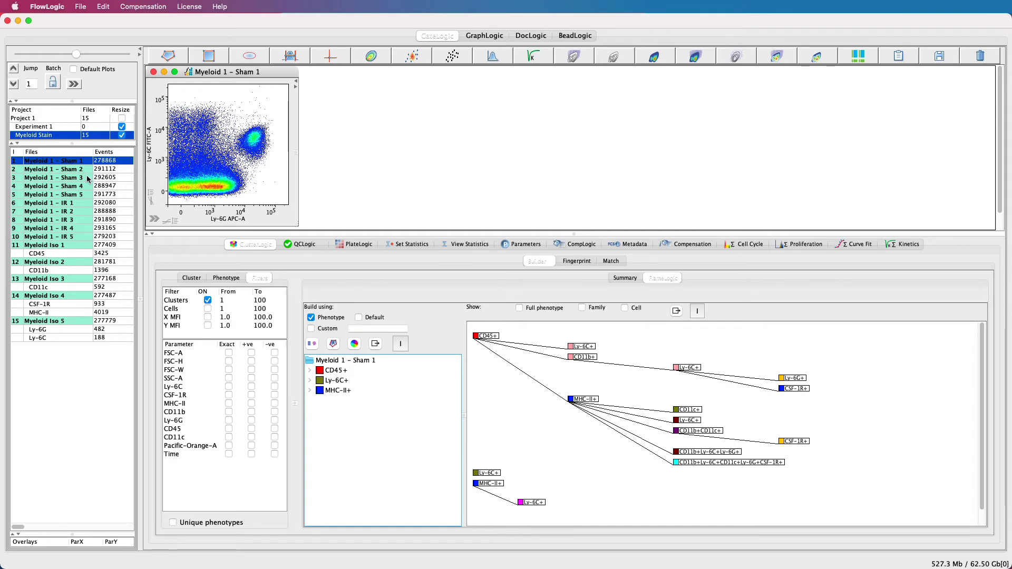
Browse the Sham 2 to Sham 5 samples, then return to Sham 1.
left_click(62, 171)
left_click(76, 179)
left_click(77, 186)
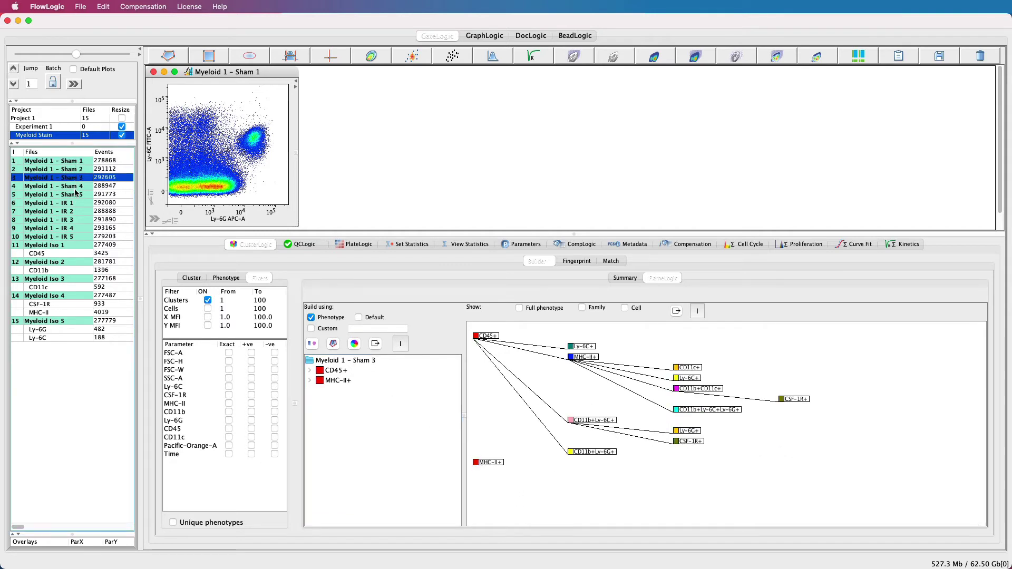
left_click(76, 195)
left_click(75, 162)
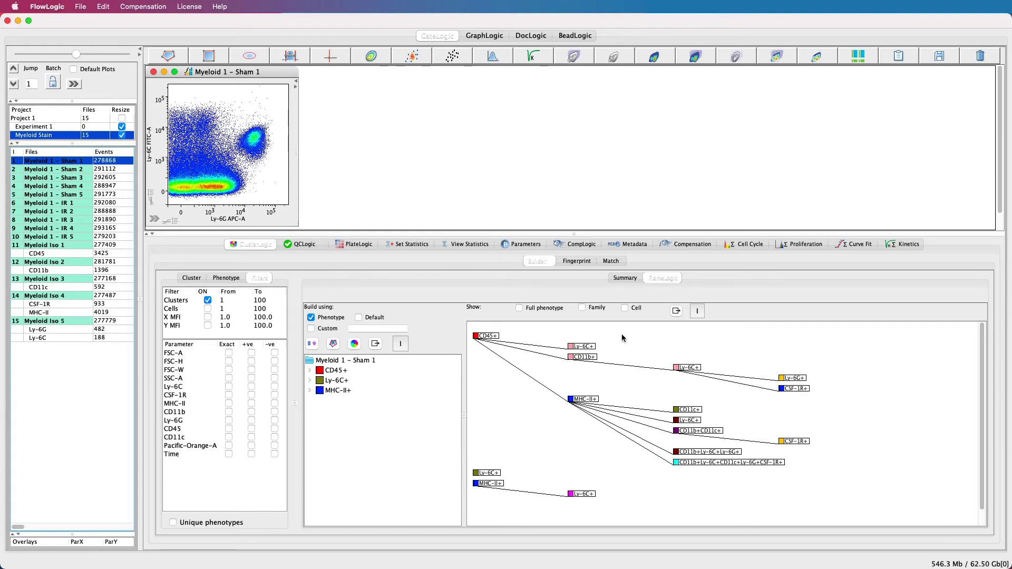
Turn on full phenotype names and cell and cluster counts on the Sham 1 tree nodes.
left_click(519, 310)
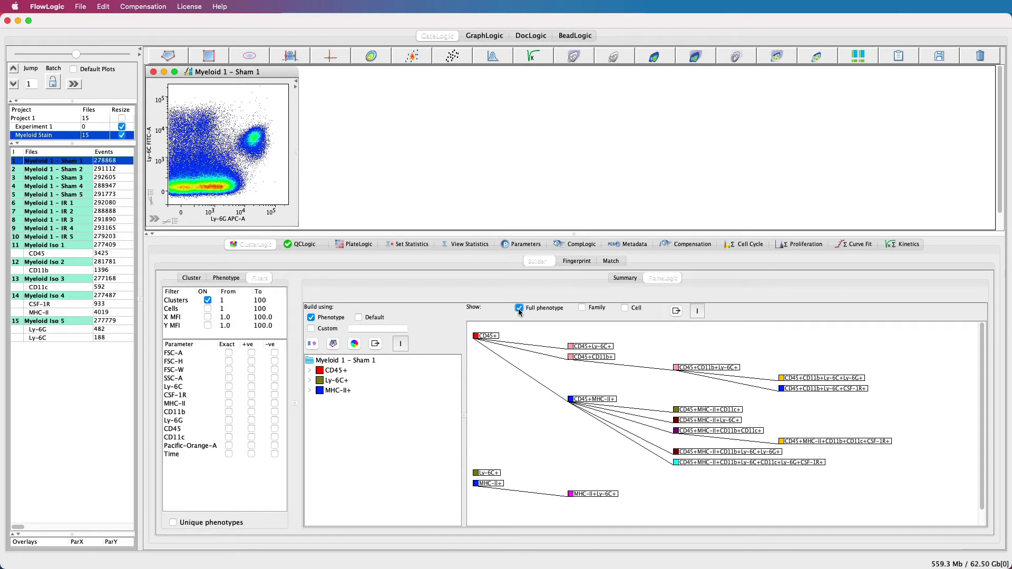
left_click(625, 309)
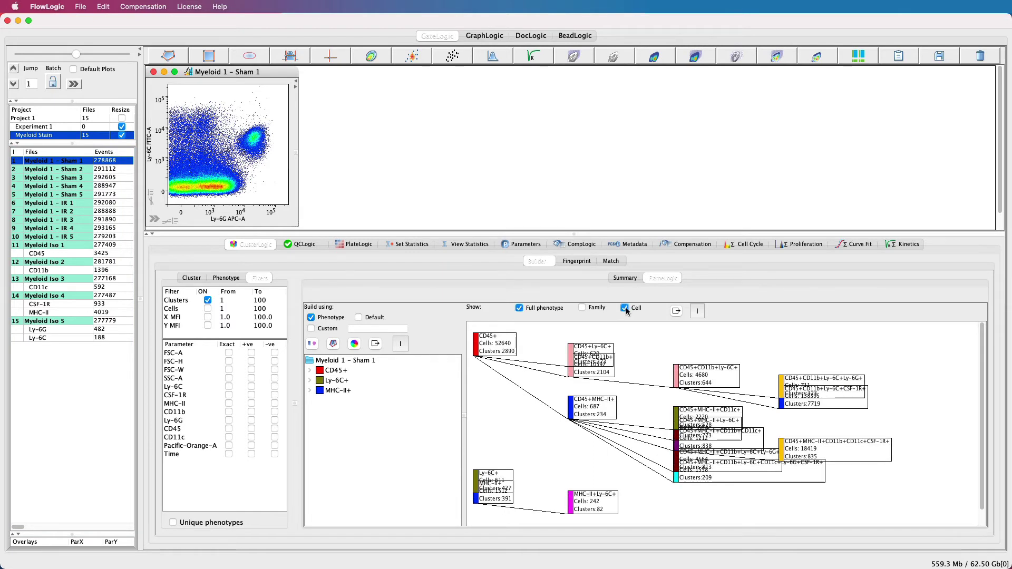
left_click(354, 362)
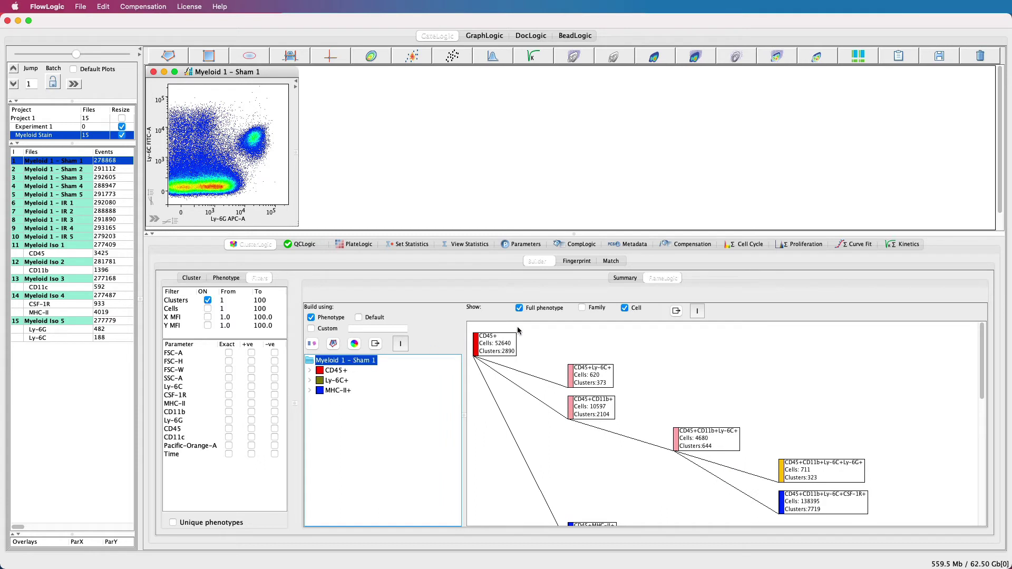
left_click(585, 309)
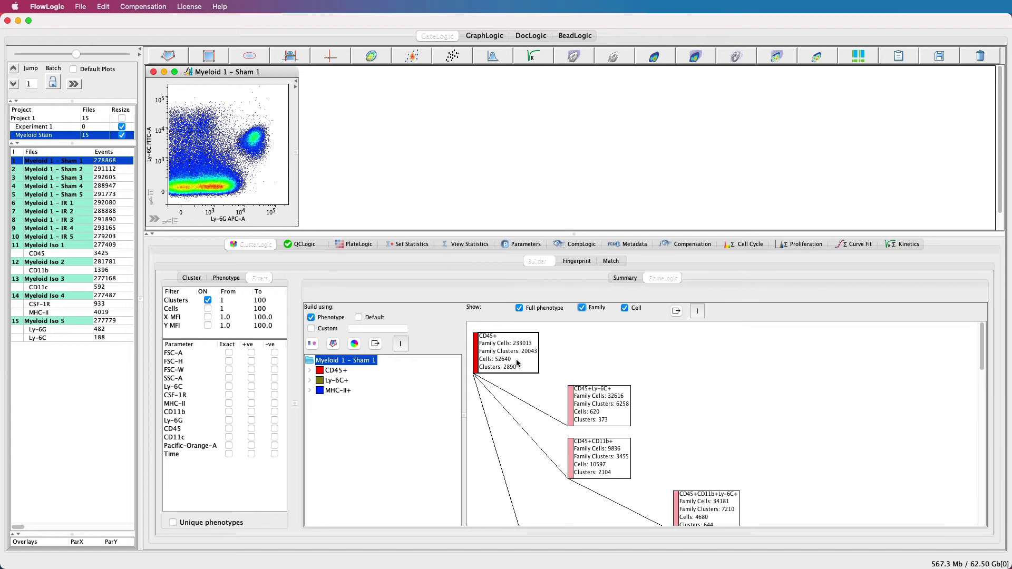
left_click(583, 308)
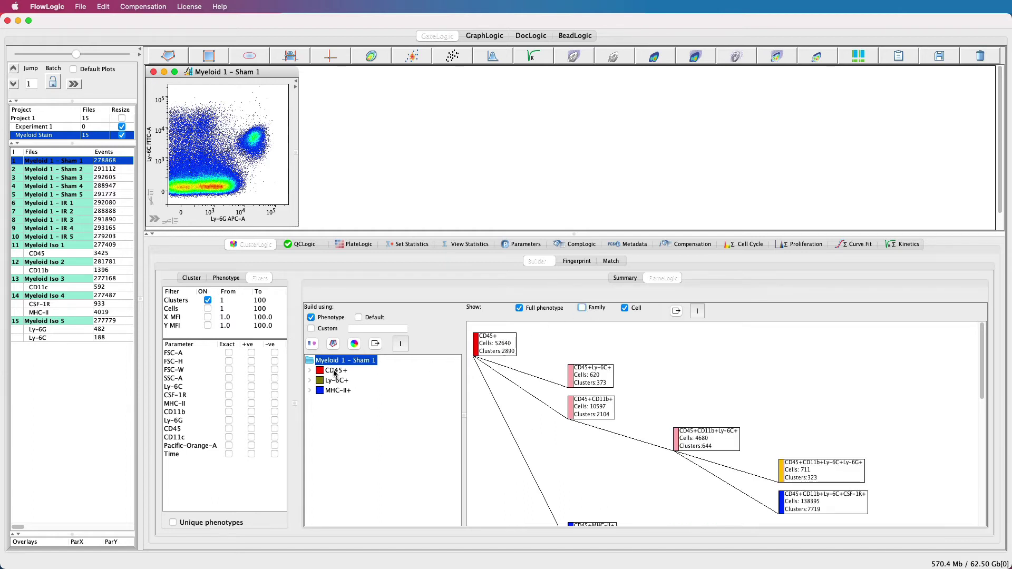
Expand the CD45+ and CD45+CD11b+ branches and isolate the CD45+CD11b+Ly-6C+Ly-6G+ phenotype.
left_click(310, 371)
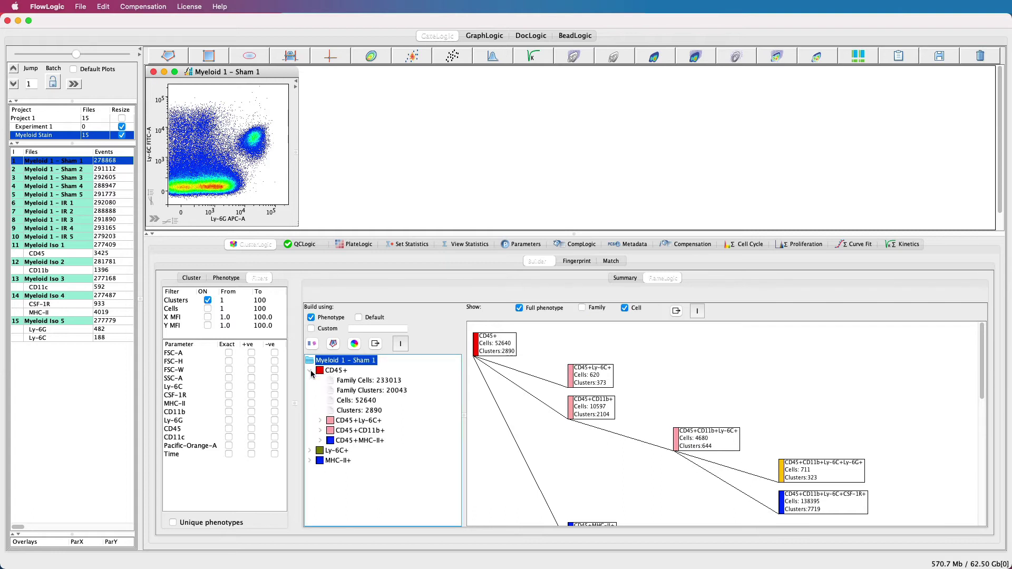
left_click(320, 420)
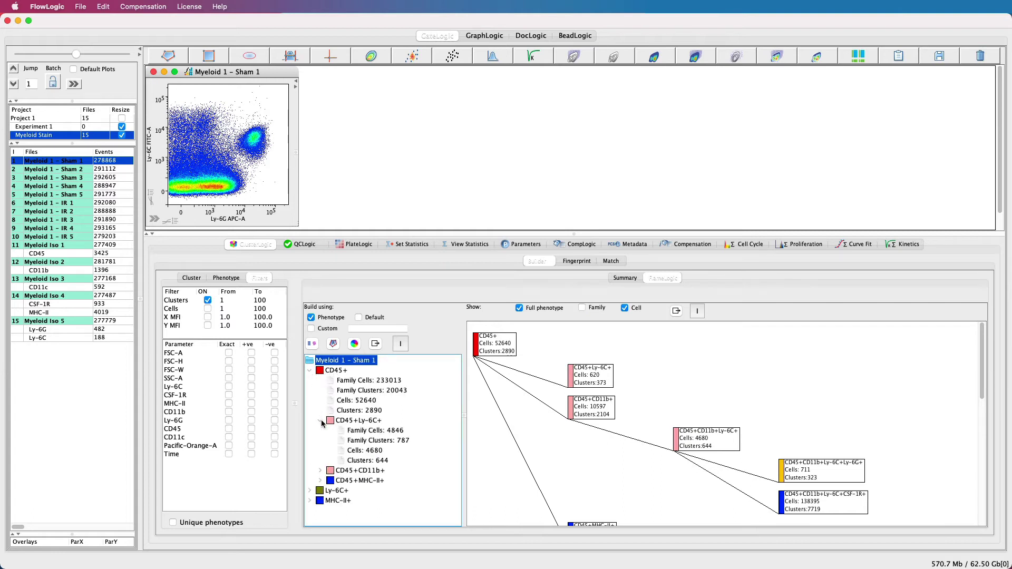
left_click(321, 421)
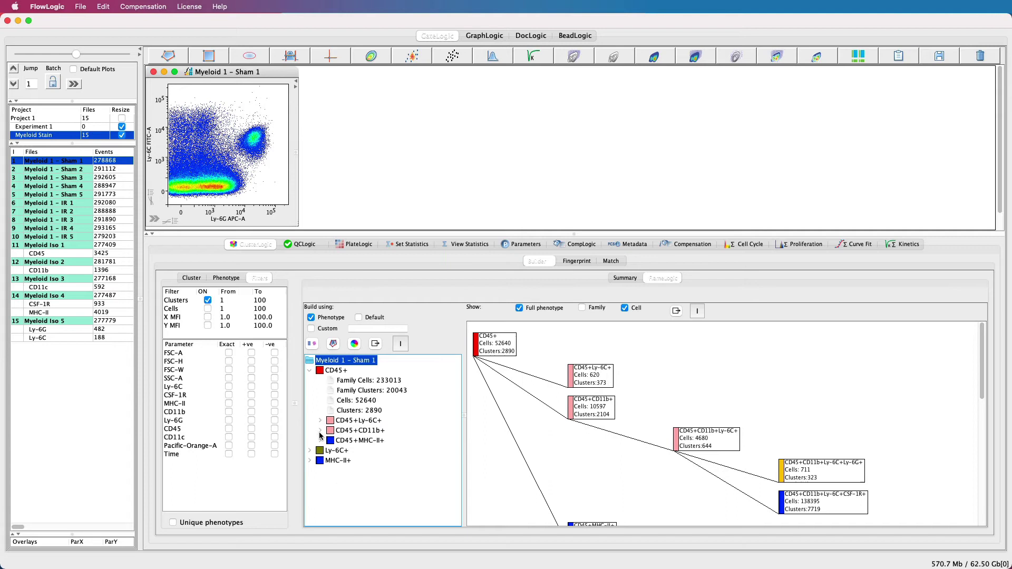
left_click(320, 432)
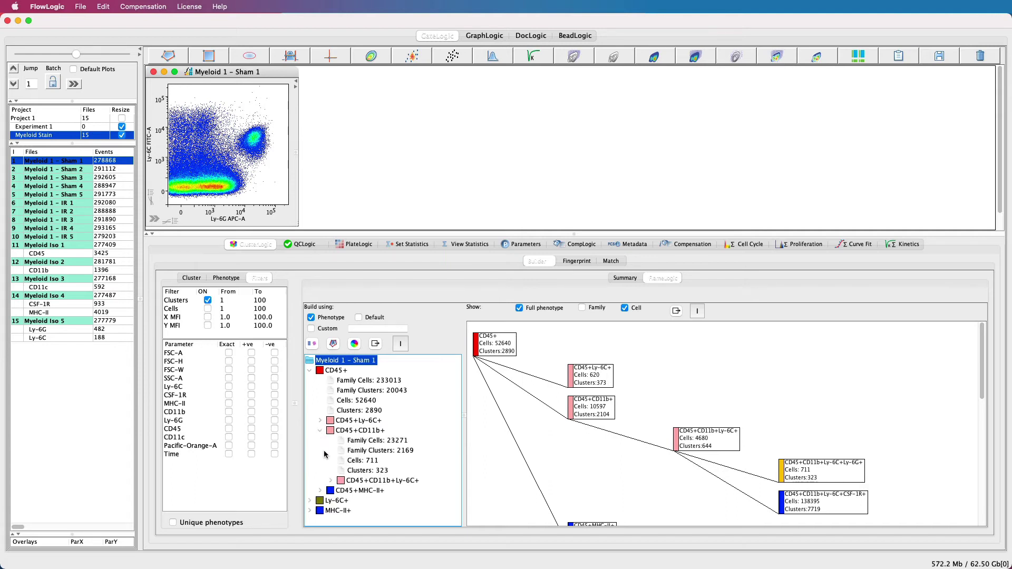
left_click(332, 481)
scroll(340, 482, "down", 3)
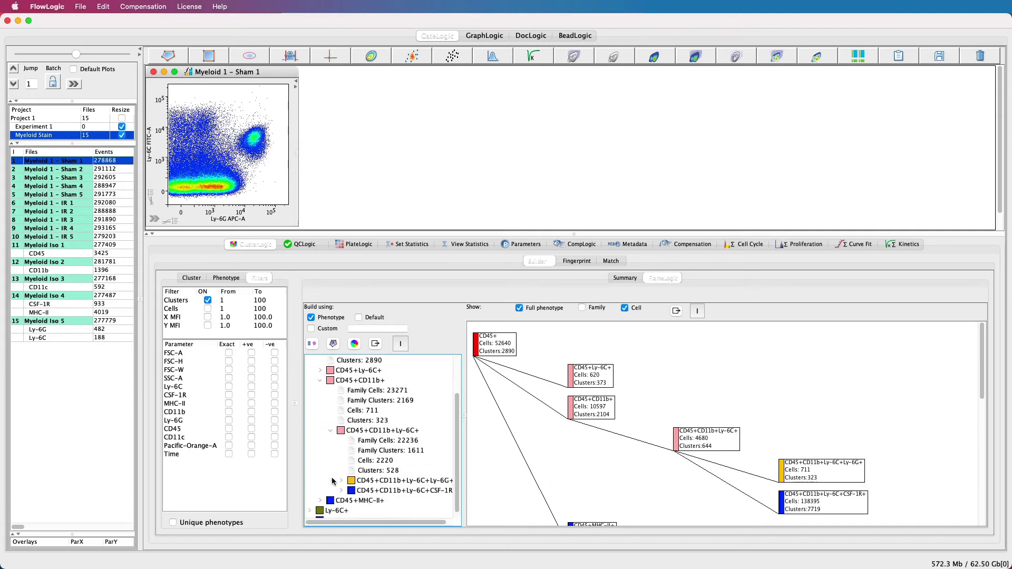
left_click(372, 481)
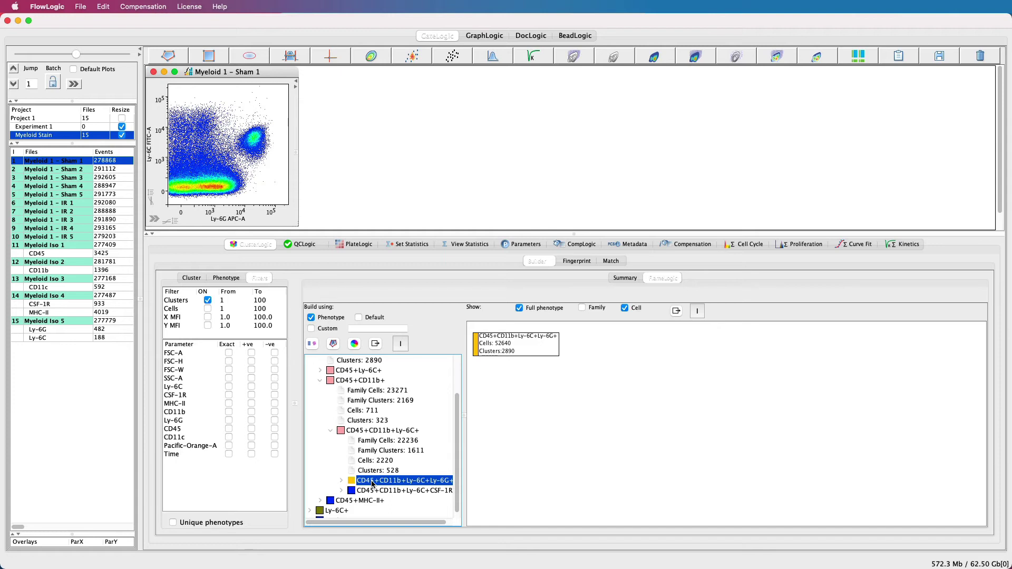
Colour the Ly-6G+ granulocyte phenotype magenta and build a cluster gate from it.
left_click(355, 343)
left_click(459, 279)
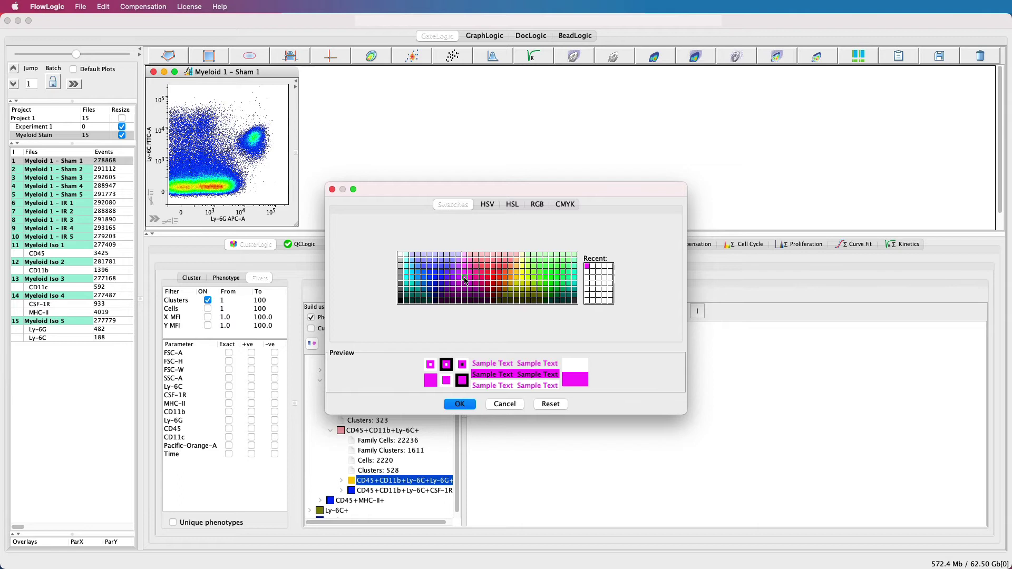
left_click(460, 404)
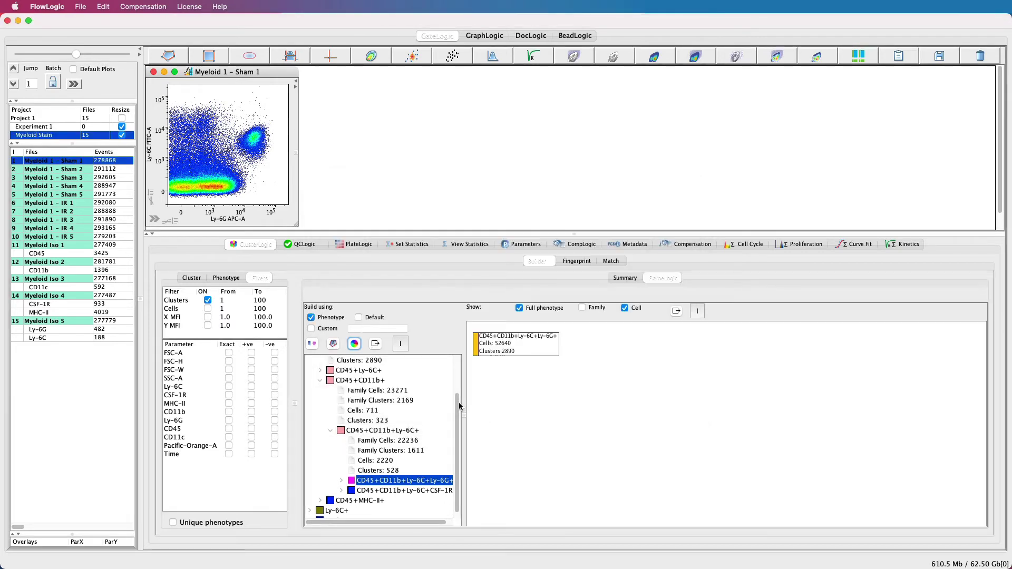
left_click(313, 345)
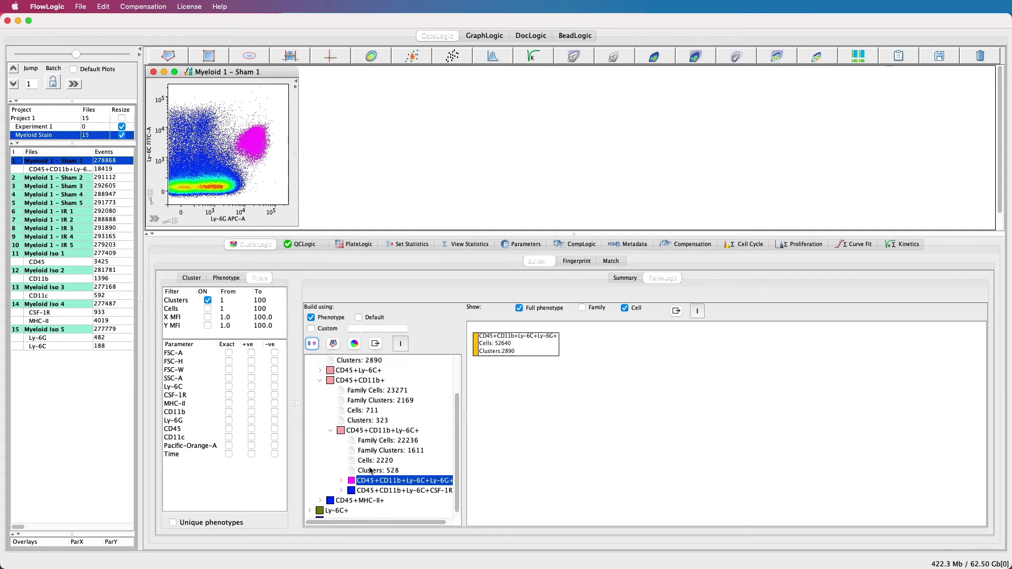
Colour the CD45+CD11b+Ly-6C+CSF-1R+ phenotype orange, build its cluster gate, and show the summary table.
left_click(365, 491)
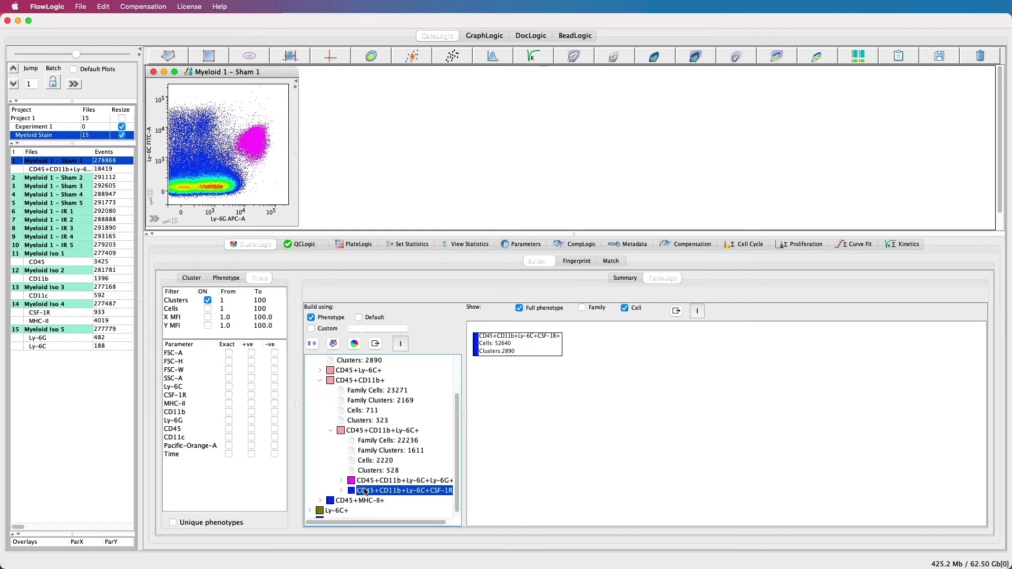
left_click(354, 343)
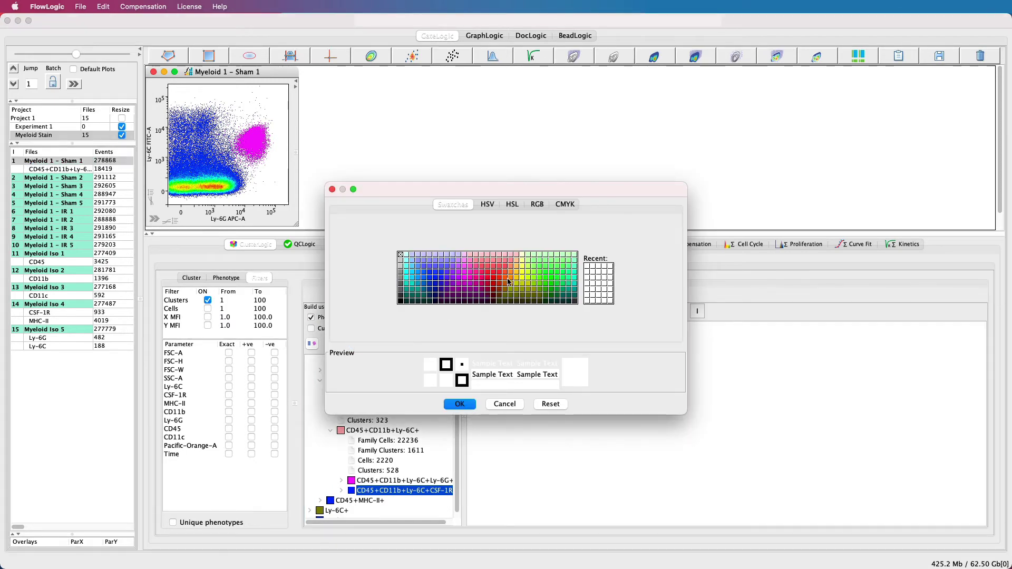
left_click(508, 281)
left_click(460, 405)
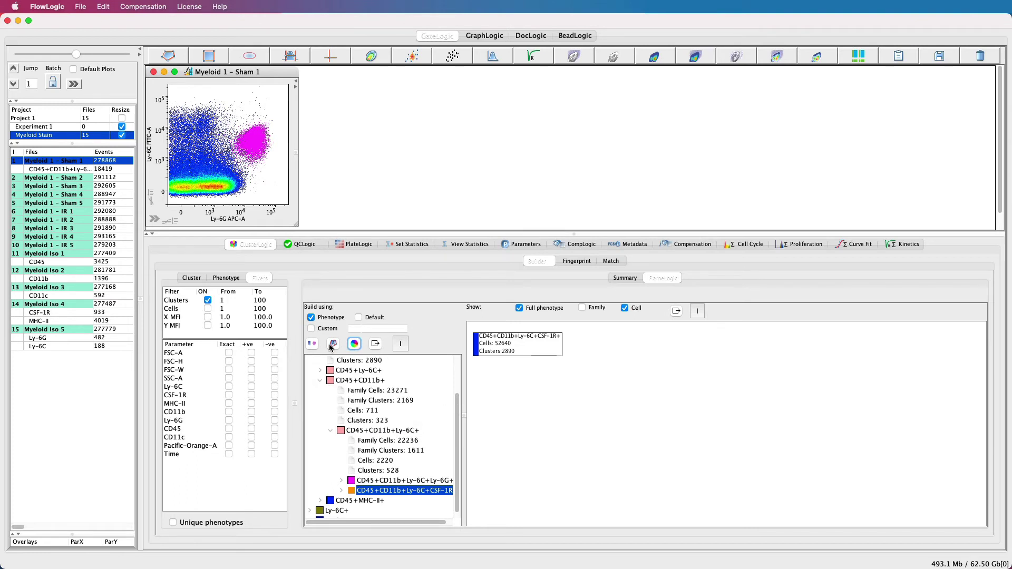
left_click(312, 345)
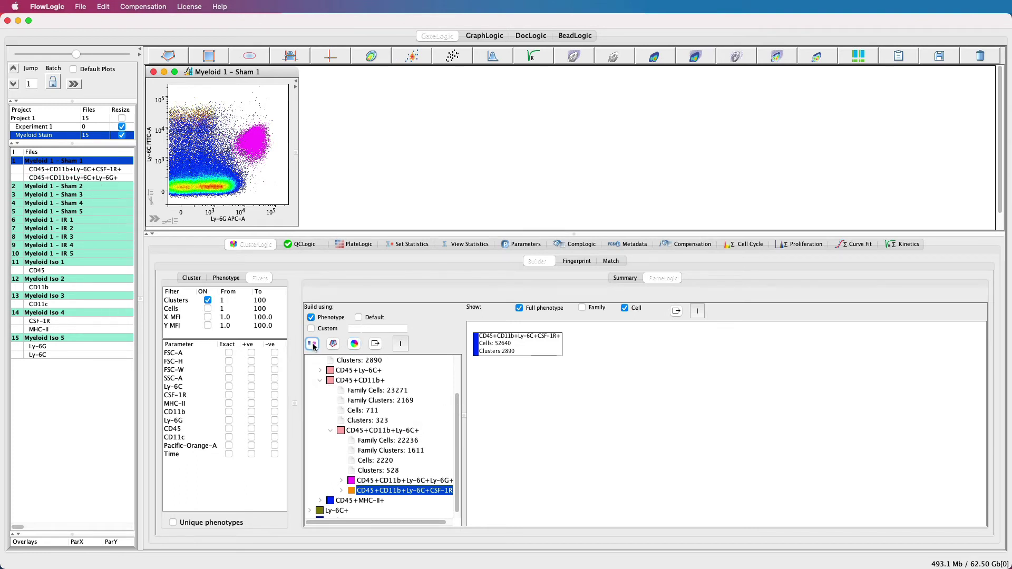
left_click(625, 278)
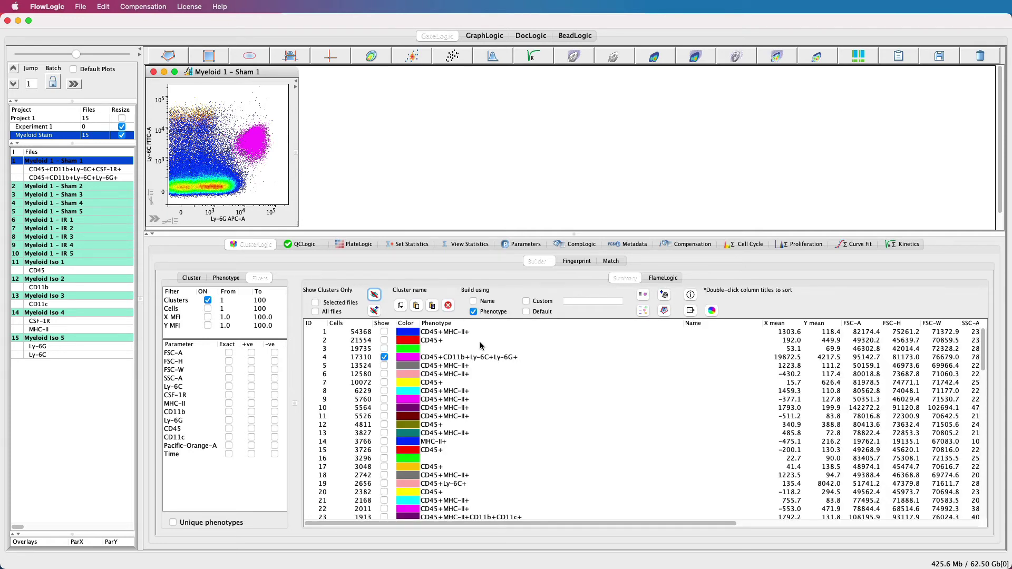
Preview only cluster events for Selected files, then restore all events on the plot.
left_click(344, 305)
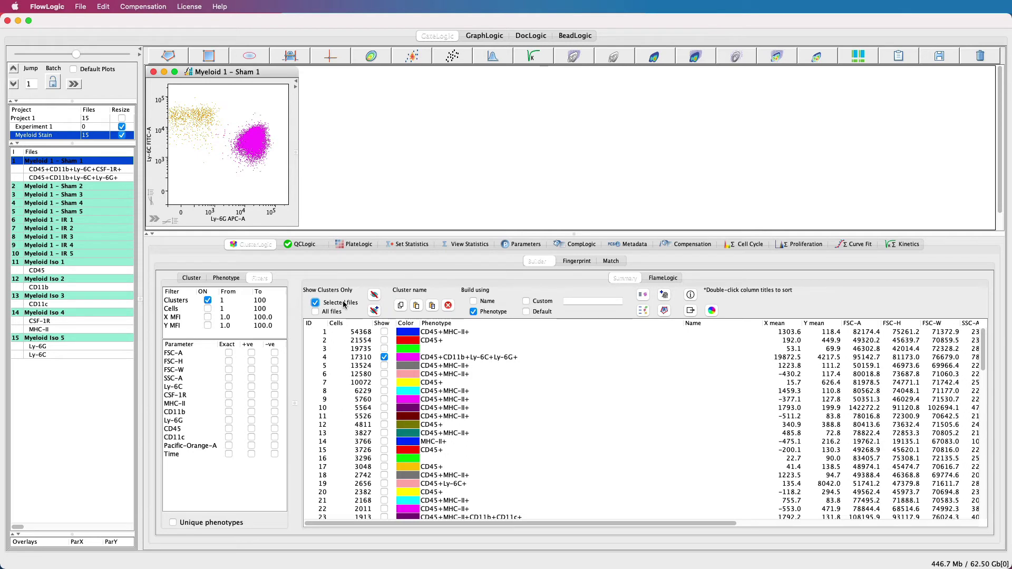
left_click(374, 295)
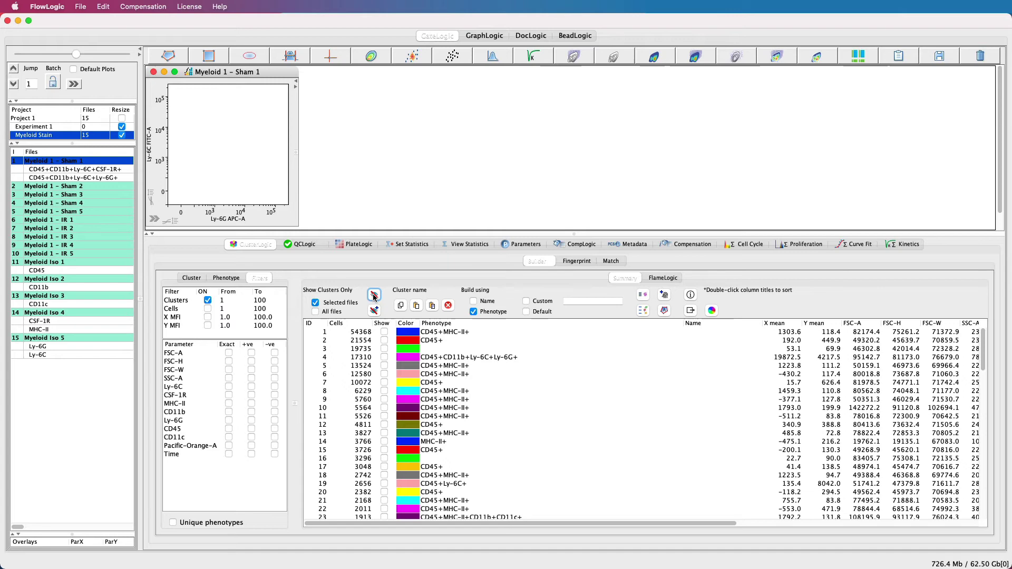
left_click(358, 302)
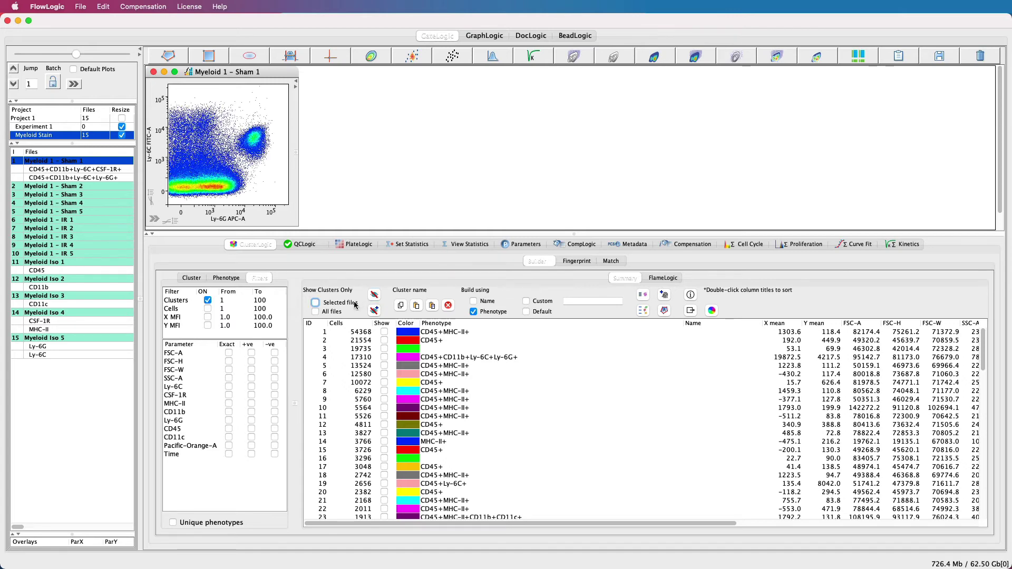
left_click(663, 278)
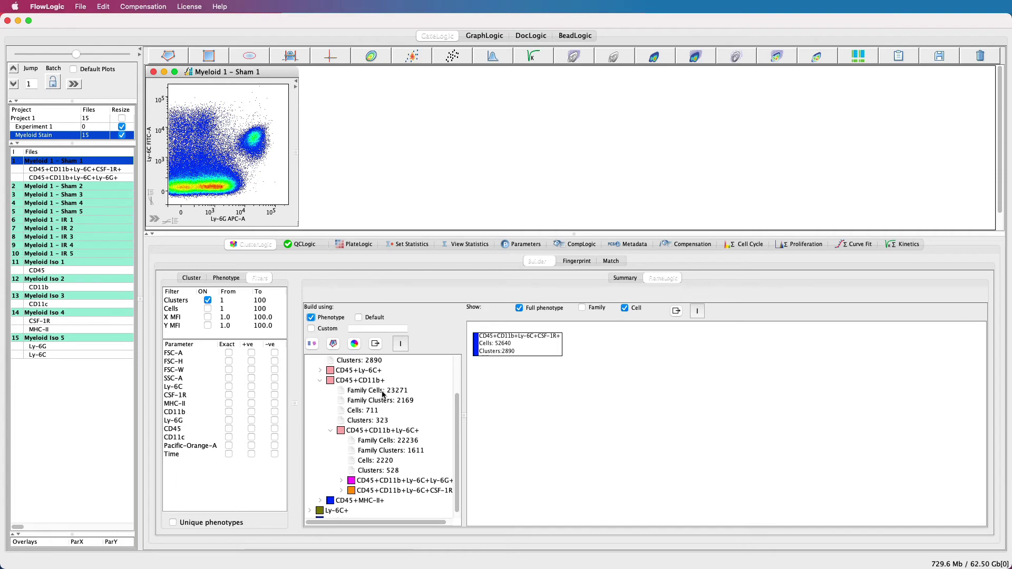
Show the CD45+ hierarchy in an enlarged flame diagram and select the Myeloid 1 - Sham 1 root.
scroll(375, 393, "up", 3)
left_click(336, 371)
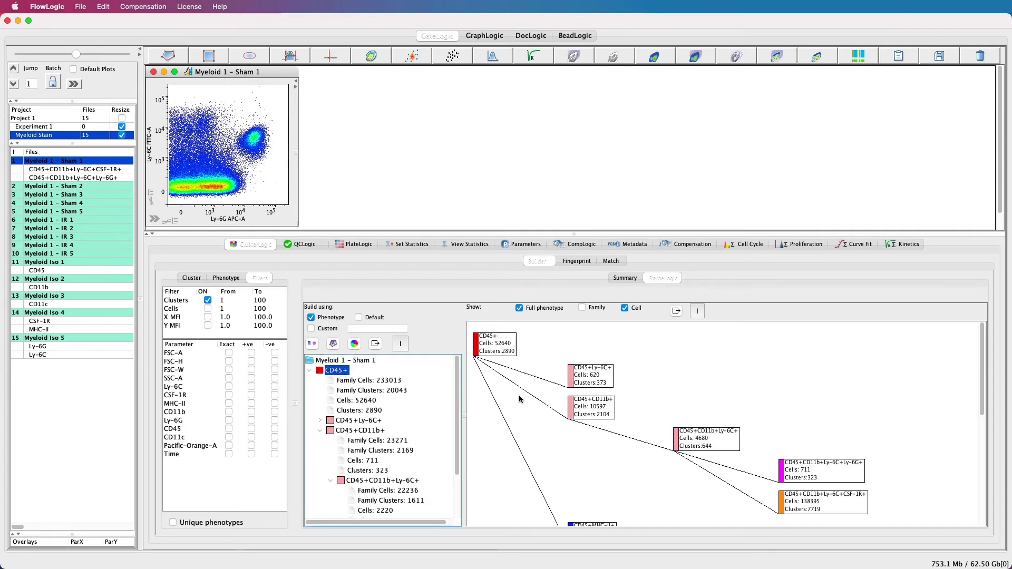
left_click_drag(546, 232, 543, 61)
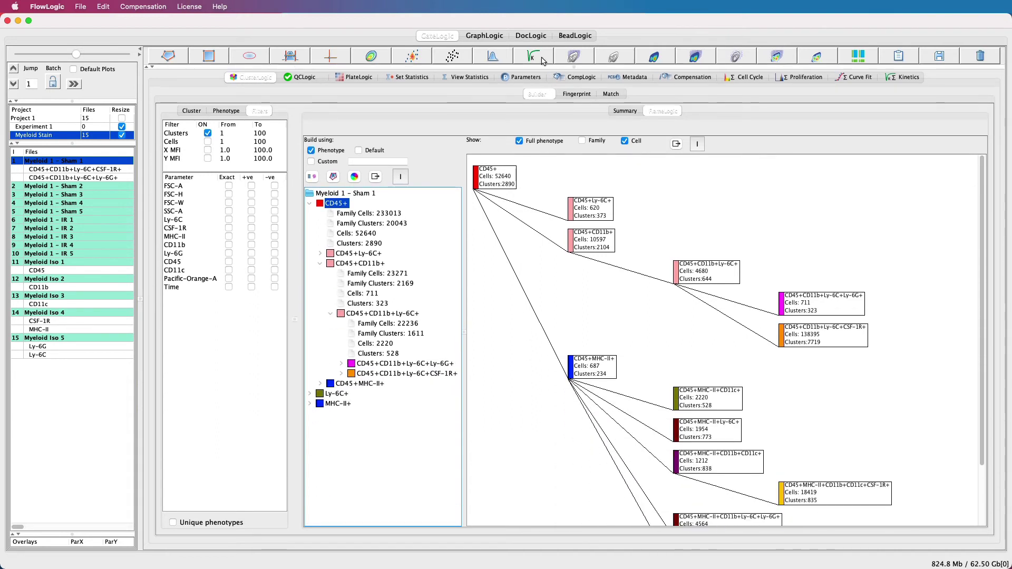
left_click(325, 195)
Inspect the Ly-6C+, CD11b+ and MHC-II+ branches, return to the full CD45+ hierarchy, and open Summary.
left_click(332, 204)
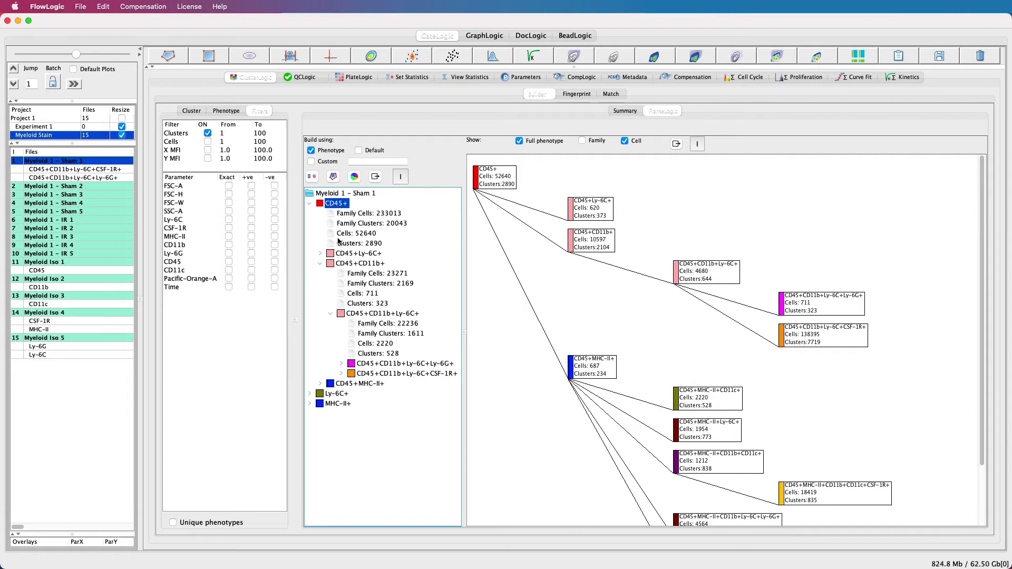
left_click(346, 254)
left_click(349, 265)
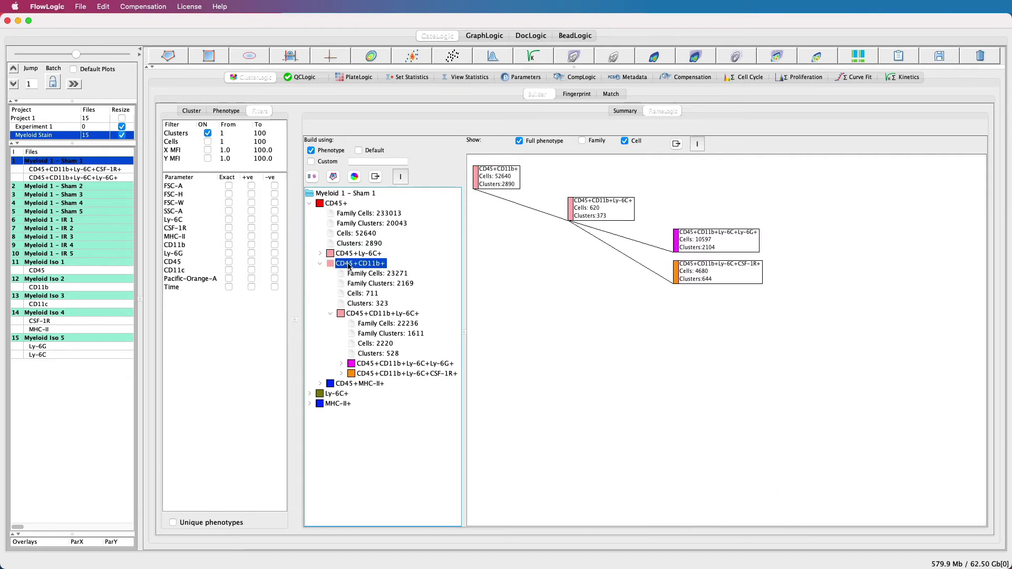
left_click(349, 385)
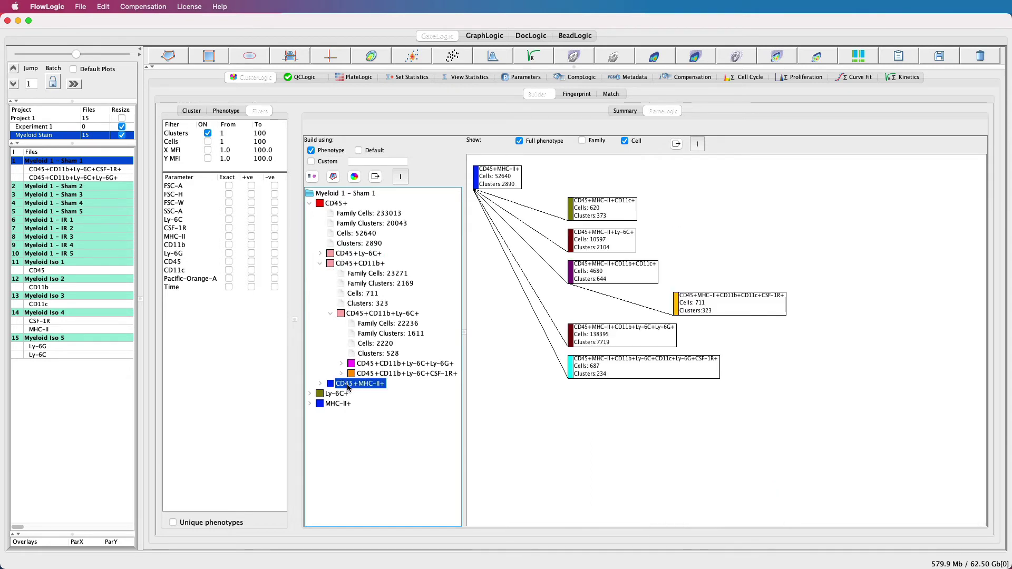
left_click(343, 205)
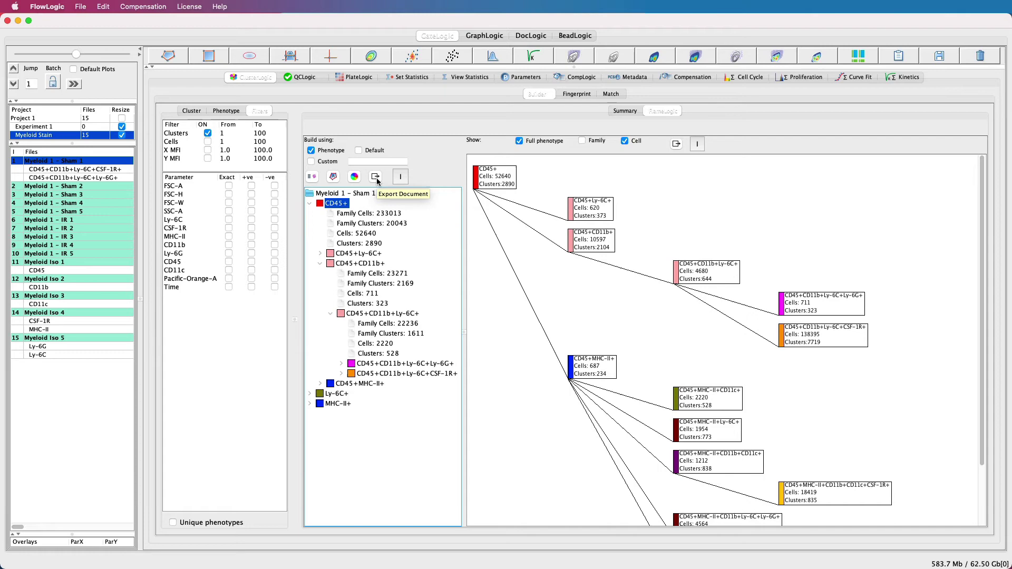
left_click(633, 114)
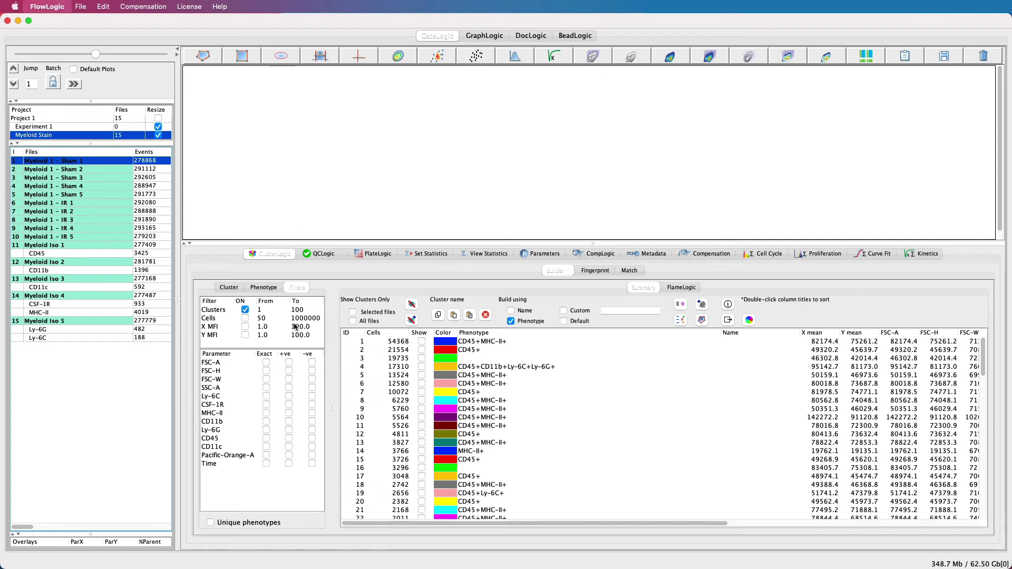
Filter clusters to CD45 +ve unique phenotypes and add all 13 rows to the fingerprint list.
left_click(289, 440)
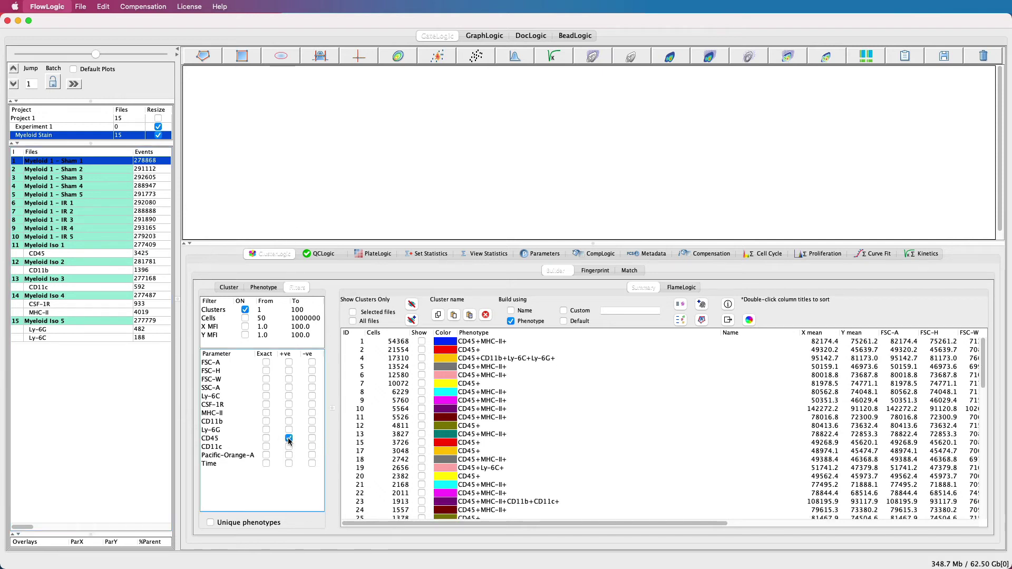
left_click(211, 523)
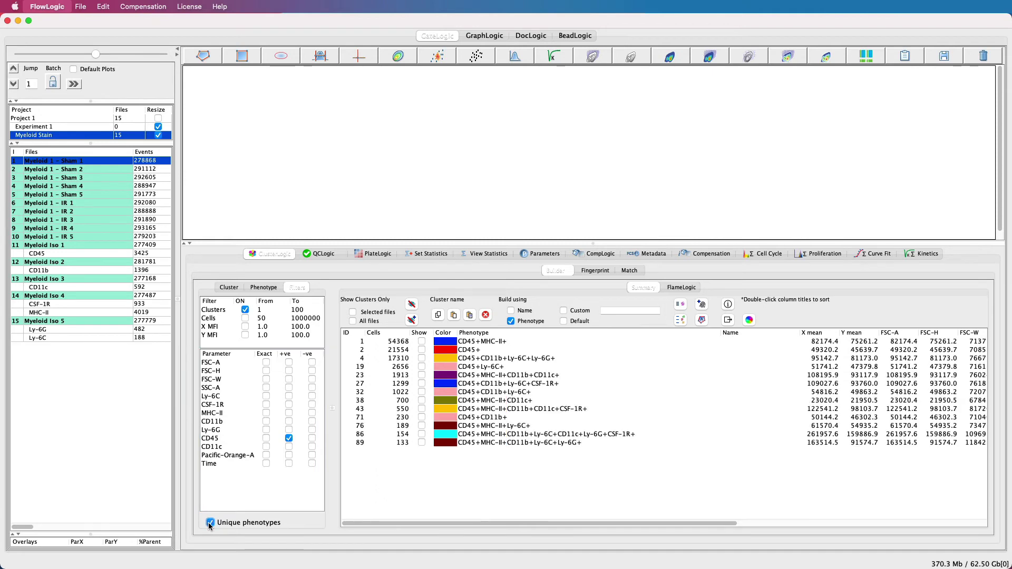
left_click_drag(521, 445, 504, 341)
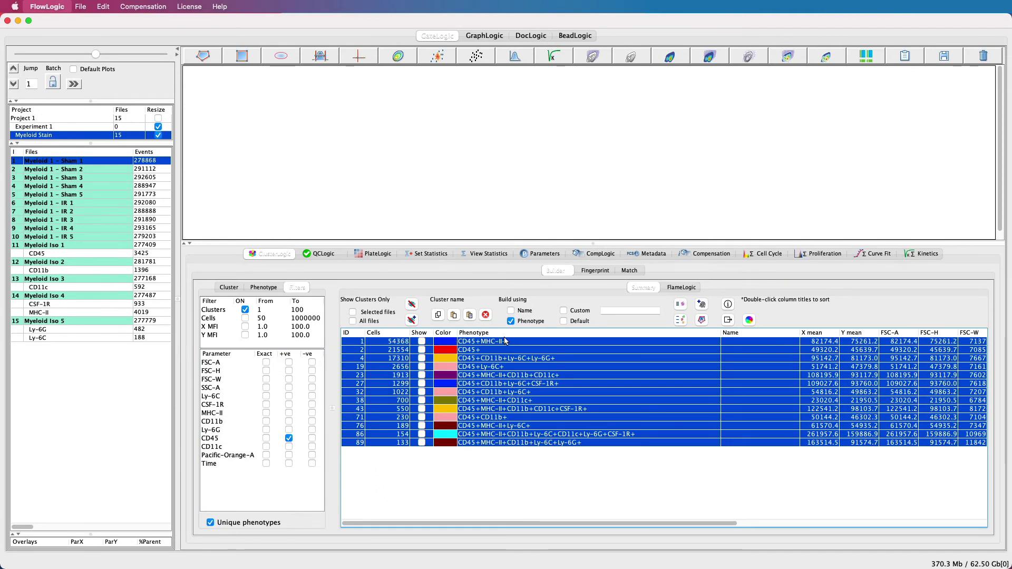
left_click(702, 306)
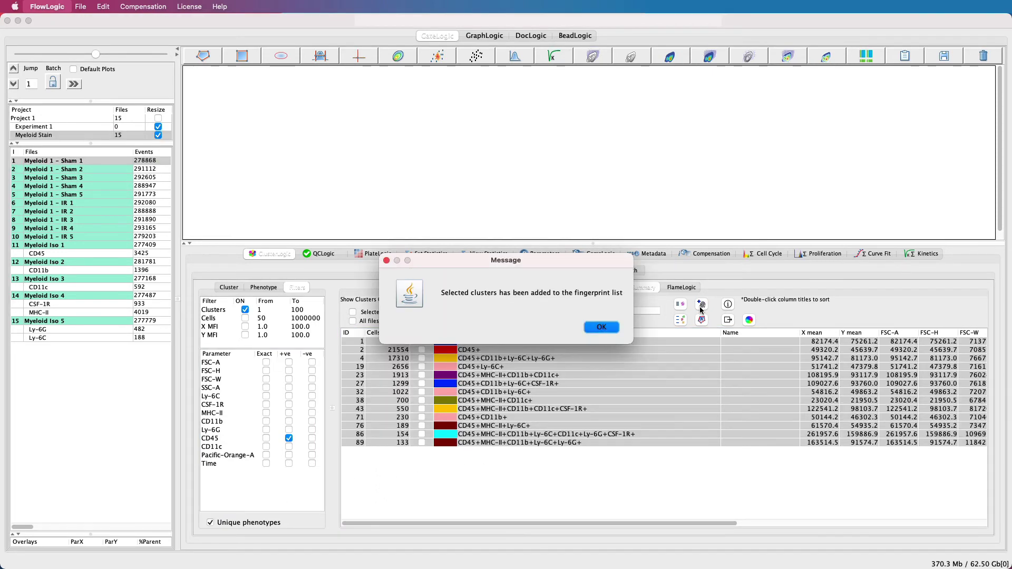
left_click(601, 328)
left_click(597, 272)
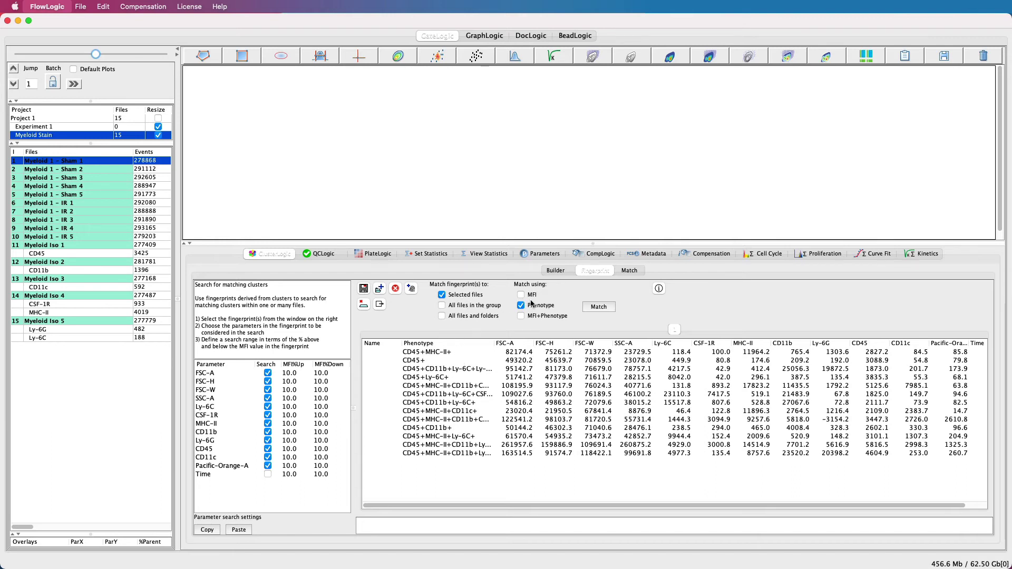
Select all 13 fingerprints, widen the Phenotype column, and match them against Myeloid 1 files 1–10.
left_click(462, 353)
left_click_drag(462, 353, 469, 455)
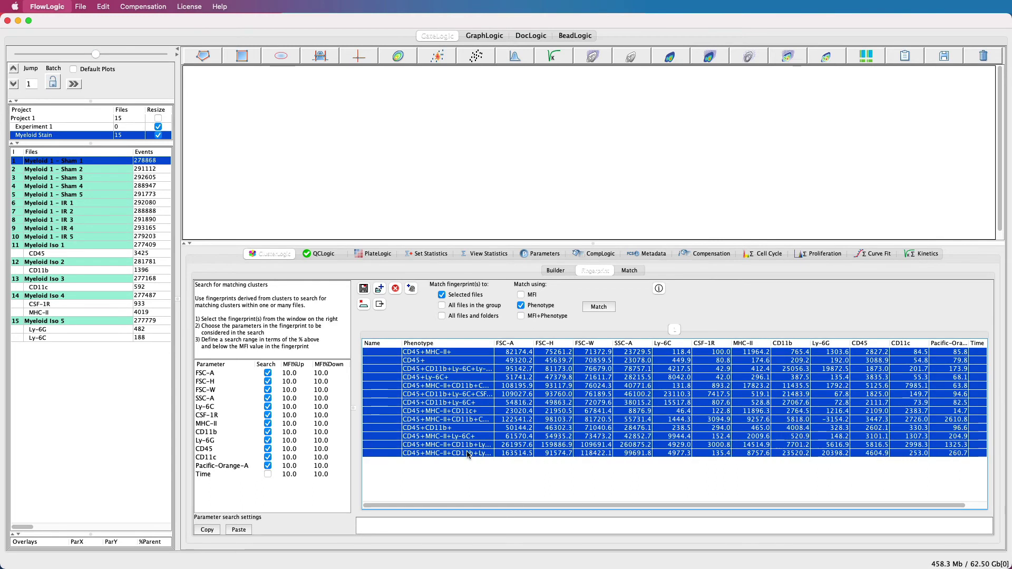
left_click_drag(494, 344, 605, 361)
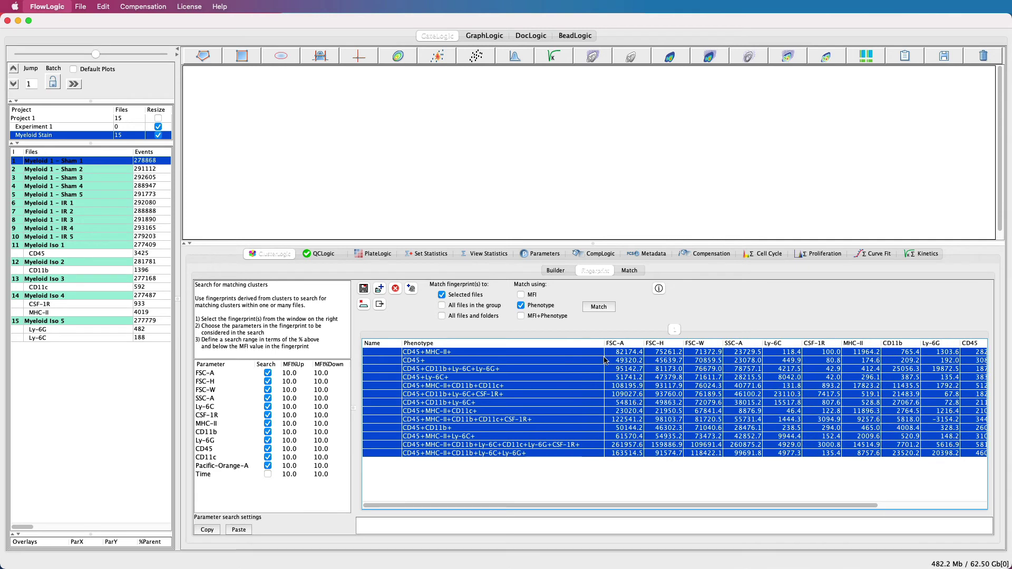
left_click(97, 236, "shift")
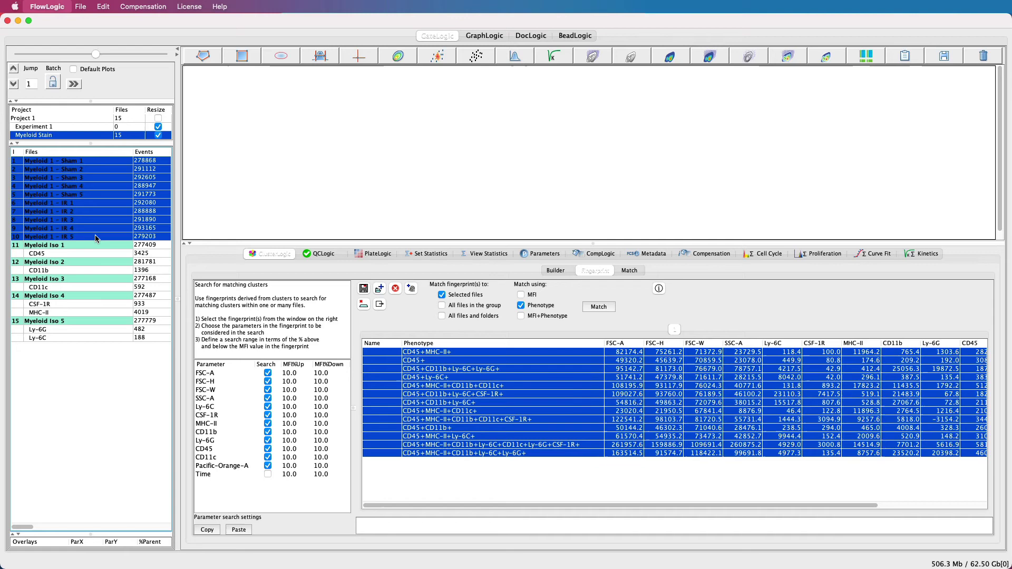
left_click(601, 312)
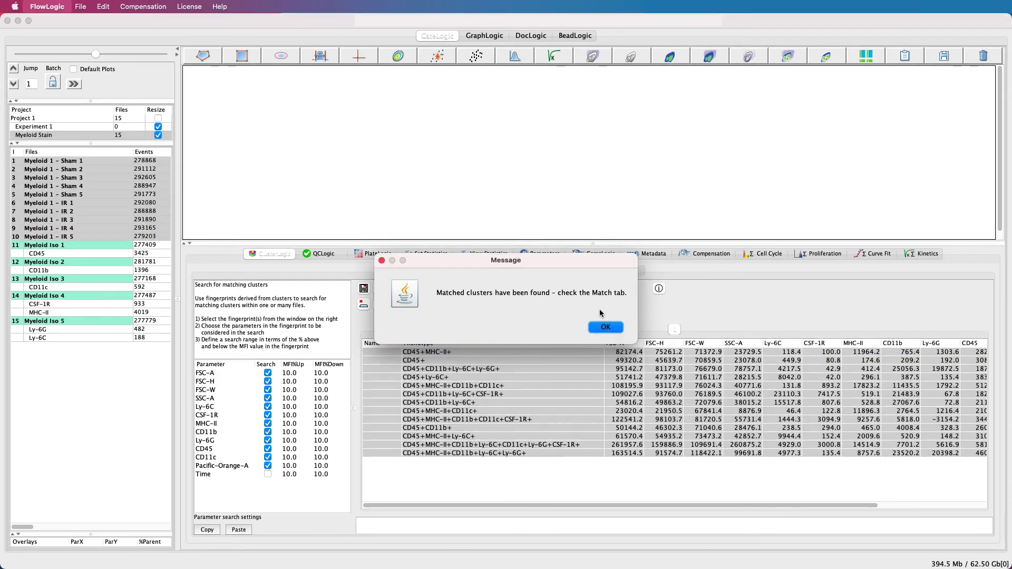
left_click(607, 328)
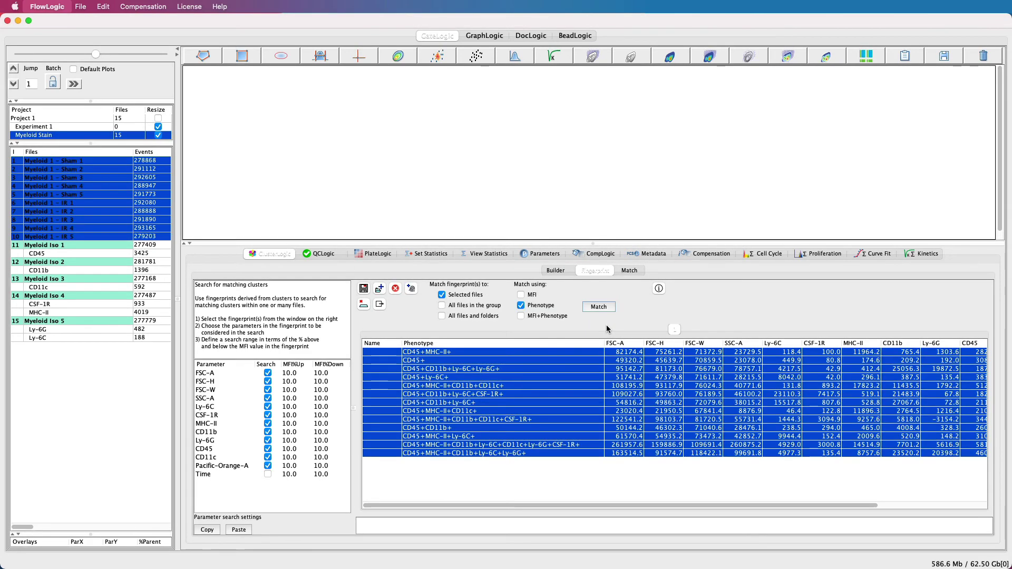
Show the Sham 1 matched cluster table, filter it to CD45 +ve clusters, and select all rows.
left_click(627, 271)
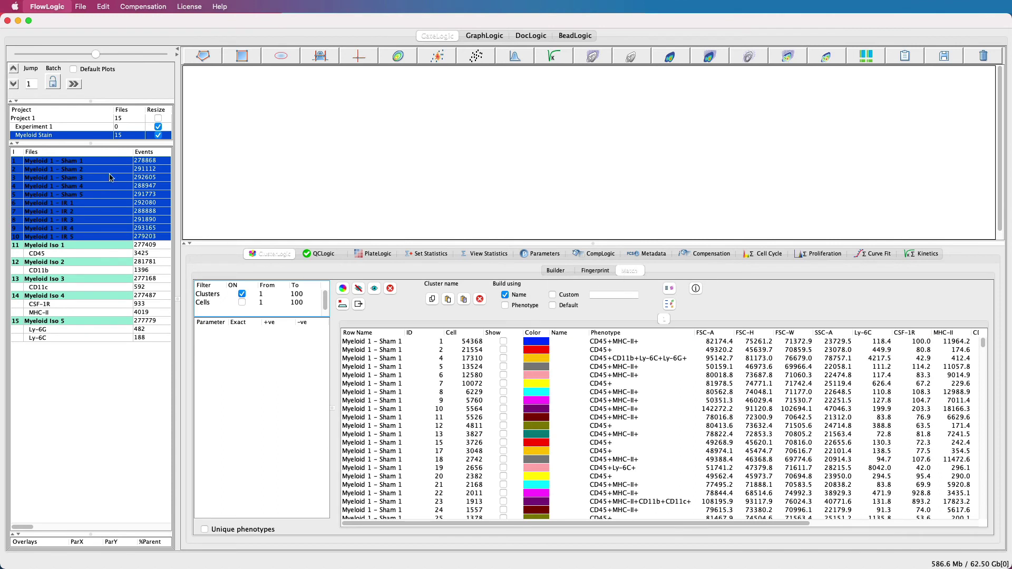
left_click(90, 161)
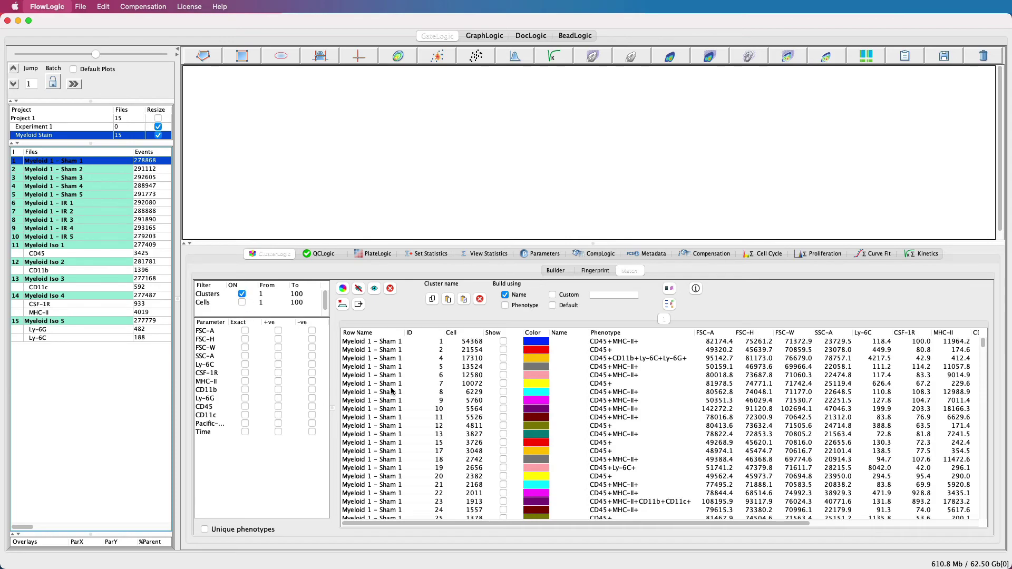
mouse_move(985, 343)
left_mouse_down()
mouse_move(980, 530)
mouse_move(998, 343)
left_mouse_up()
left_click(464, 419)
key("super+a")
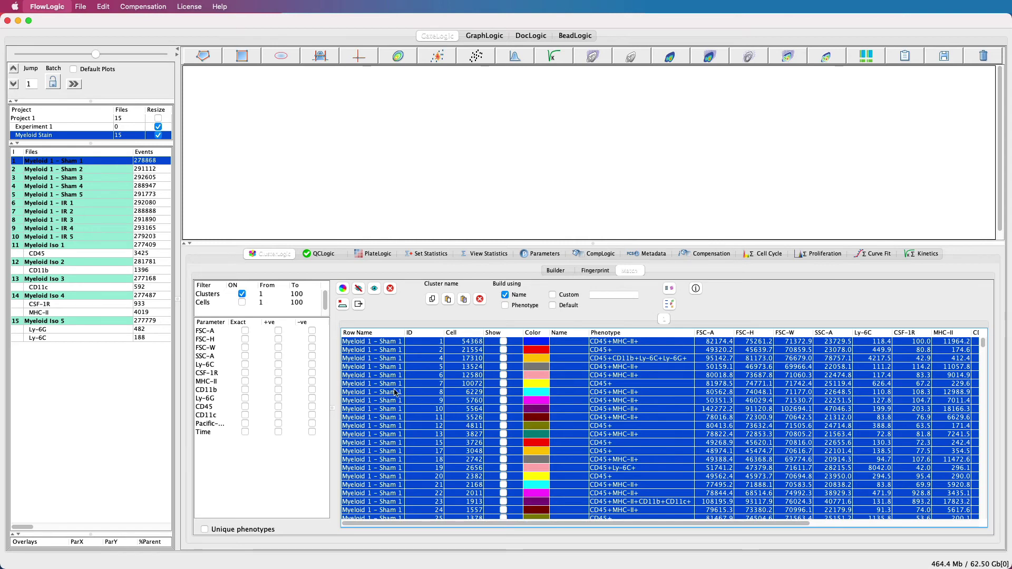
left_click(279, 407)
left_click(413, 402)
key("super+a")
Build a custom-named 'CD45+' population from the matched clusters in all ten samples.
left_click(575, 296)
left_click(609, 295)
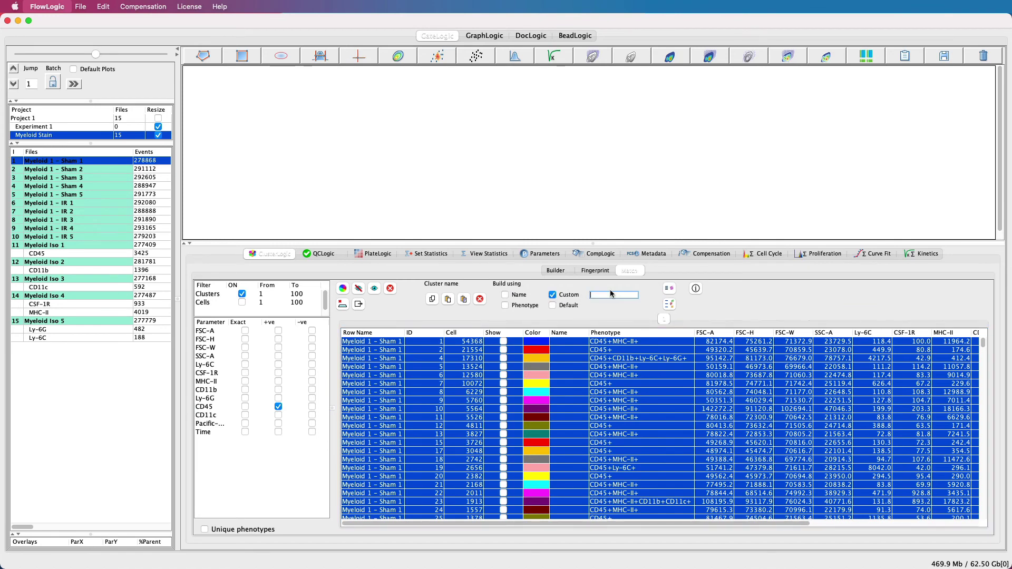
type("CD45+")
left_click(669, 289)
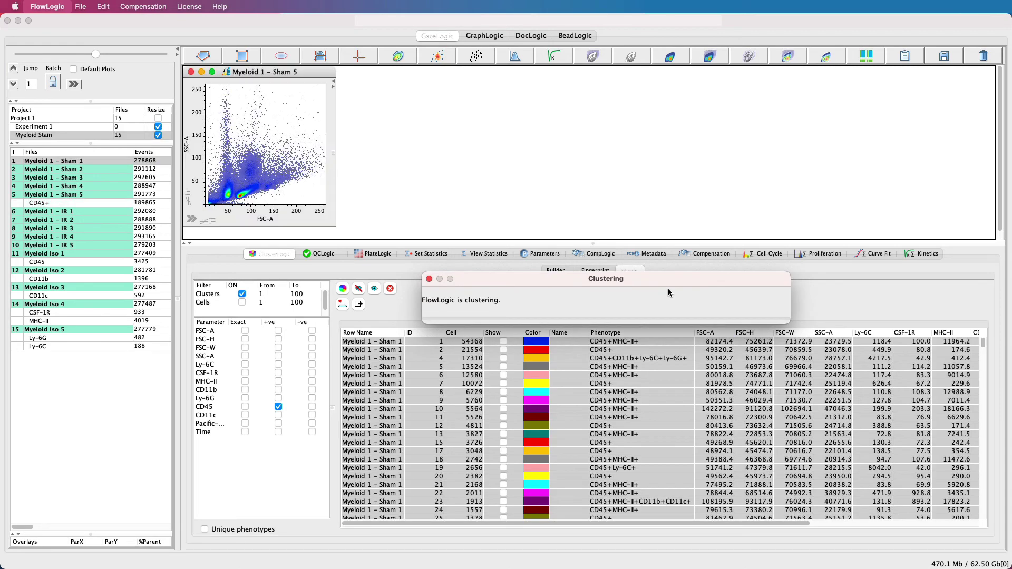
left_click_drag(667, 279, 653, 105)
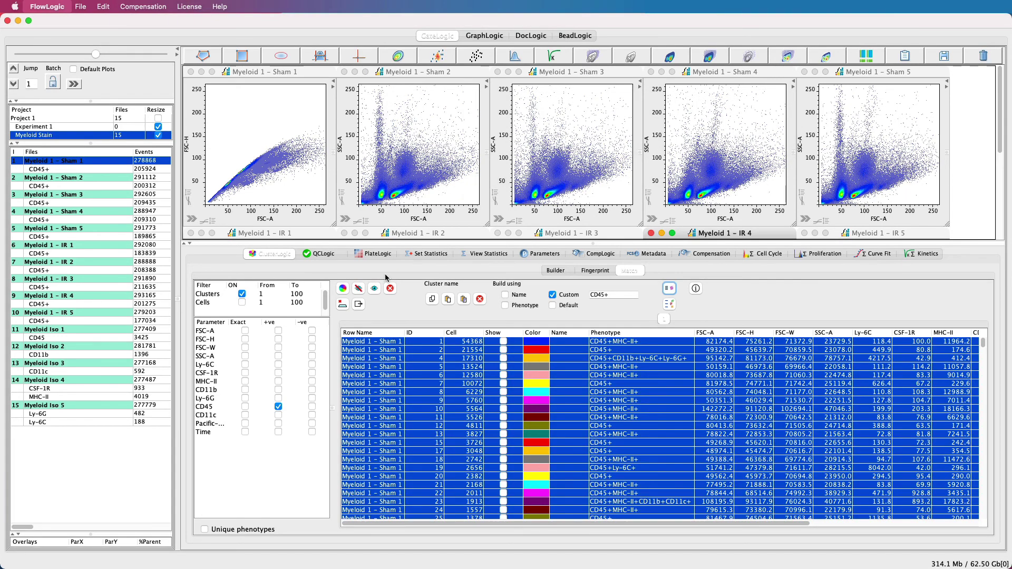
Filter to CD11b+ Ly-6C+ Ly-6G− MHC-II− clusters and build a 'Monocytes' population in every sample.
left_click(279, 390)
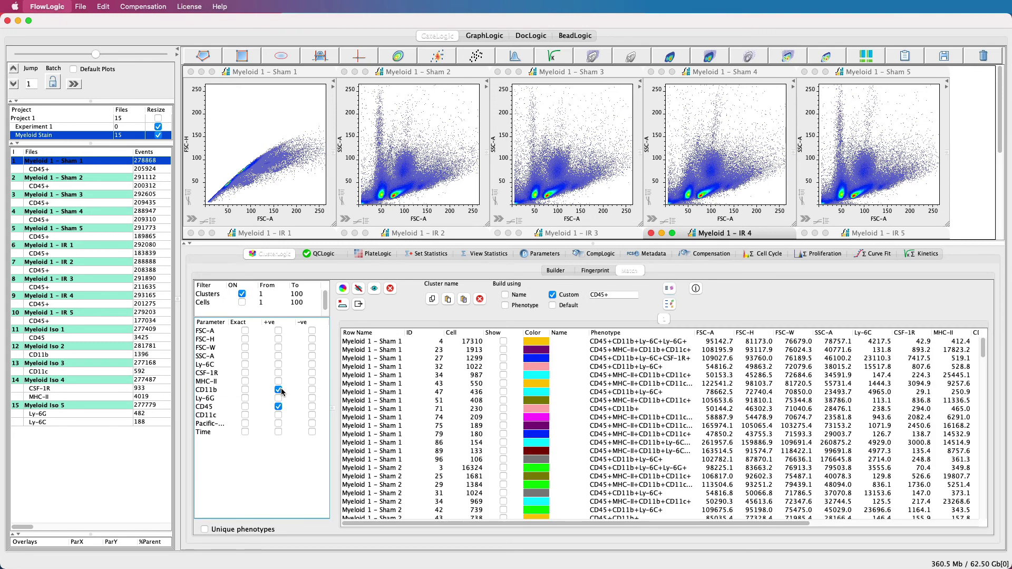
left_click(278, 365)
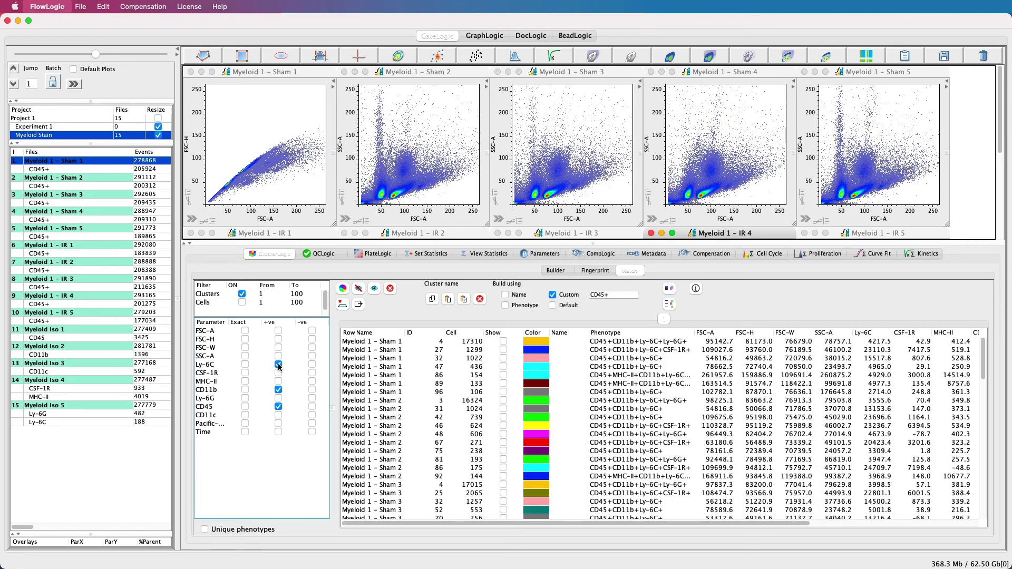
left_click(312, 398)
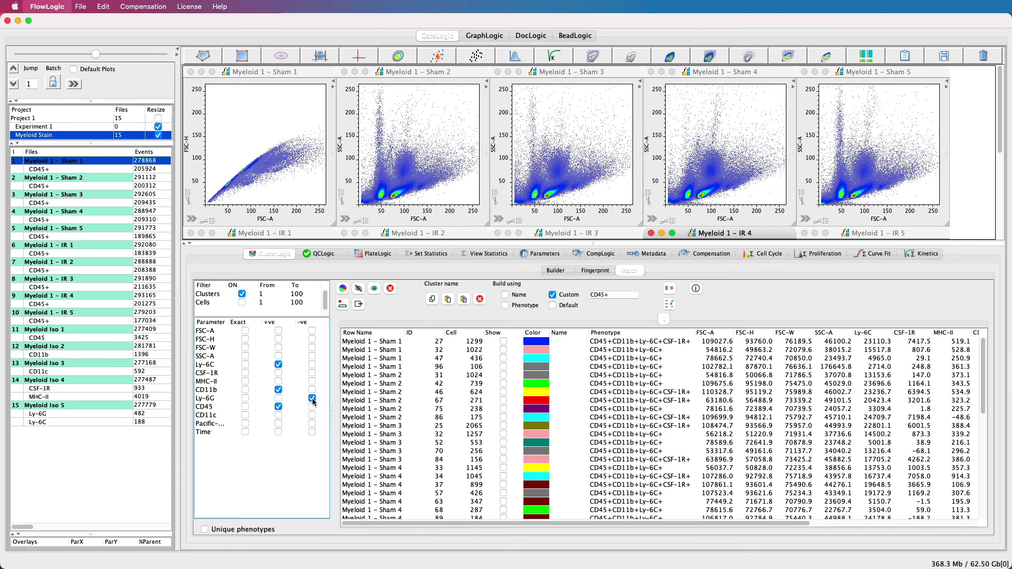
left_click(313, 382)
left_click_drag(621, 295, 592, 295)
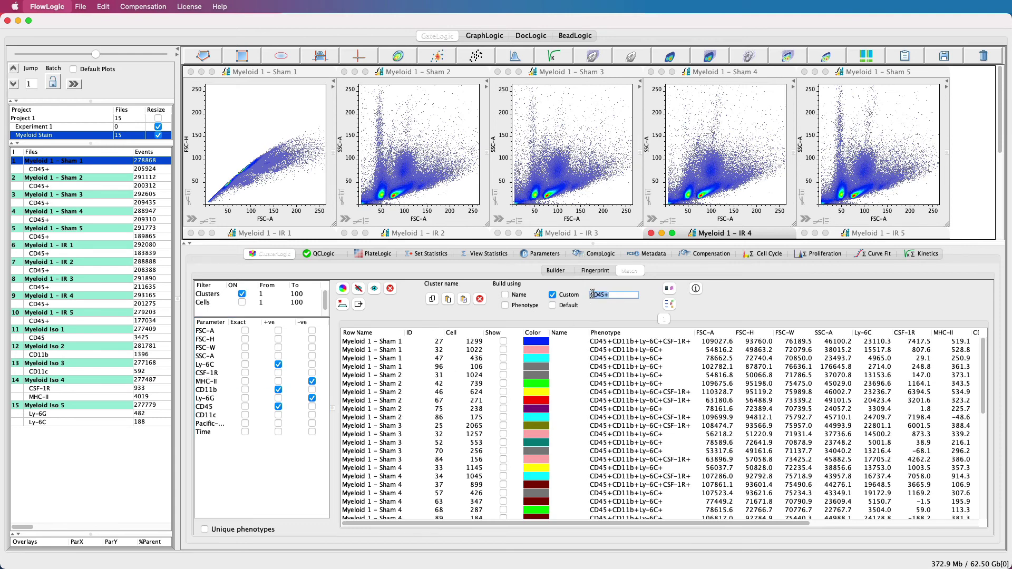
type("Monocytes")
left_click(670, 288)
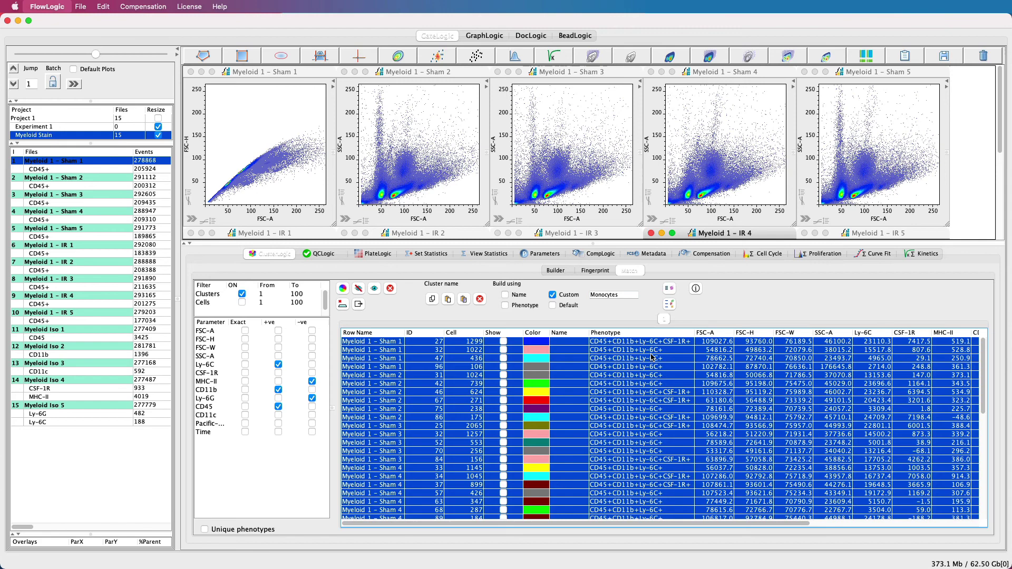
left_click(669, 288)
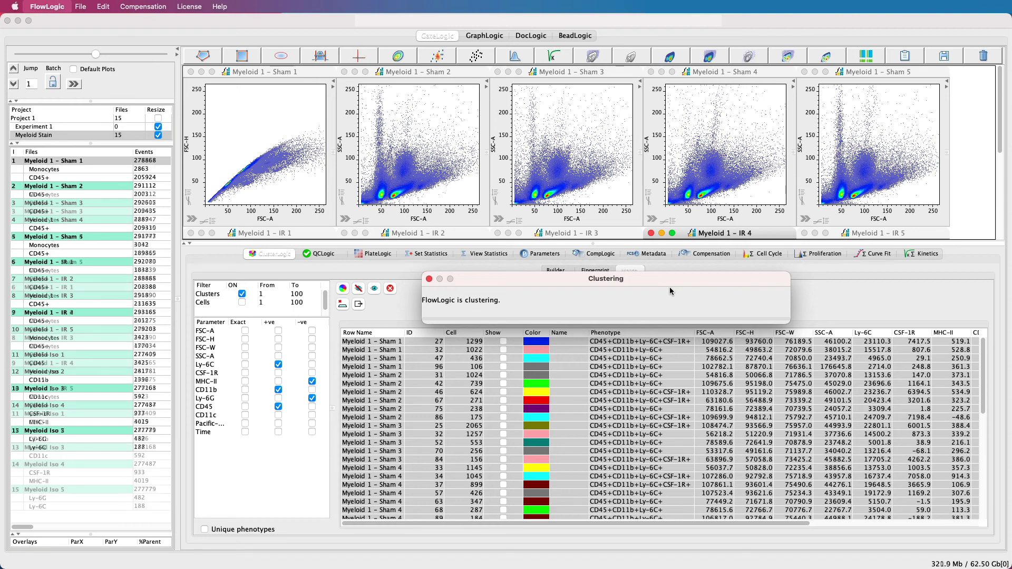
Switch the filter to Ly-6G +ve and drop the MHC-II −ve requirement.
left_click(670, 289)
left_click(279, 398)
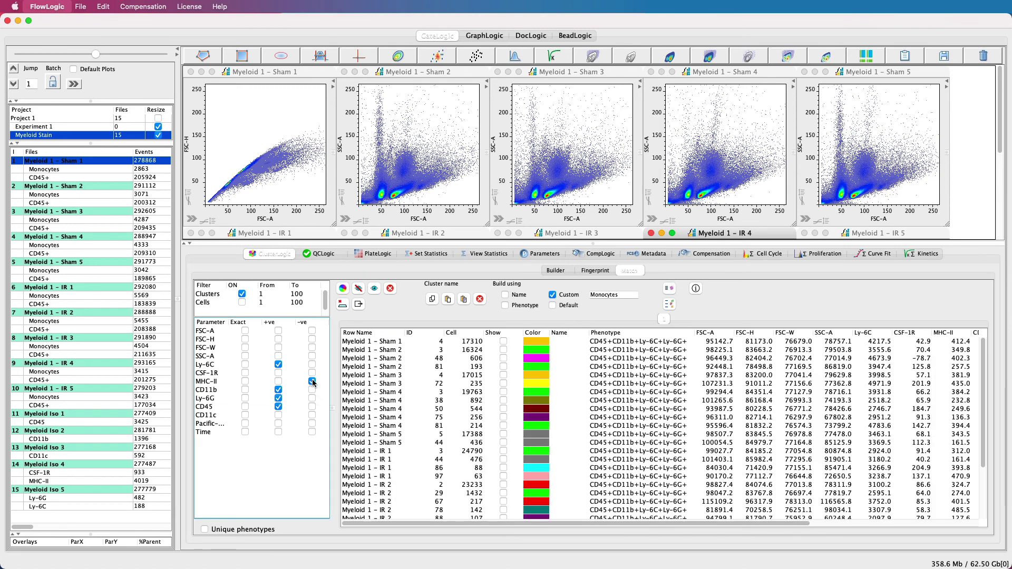
left_click(312, 381)
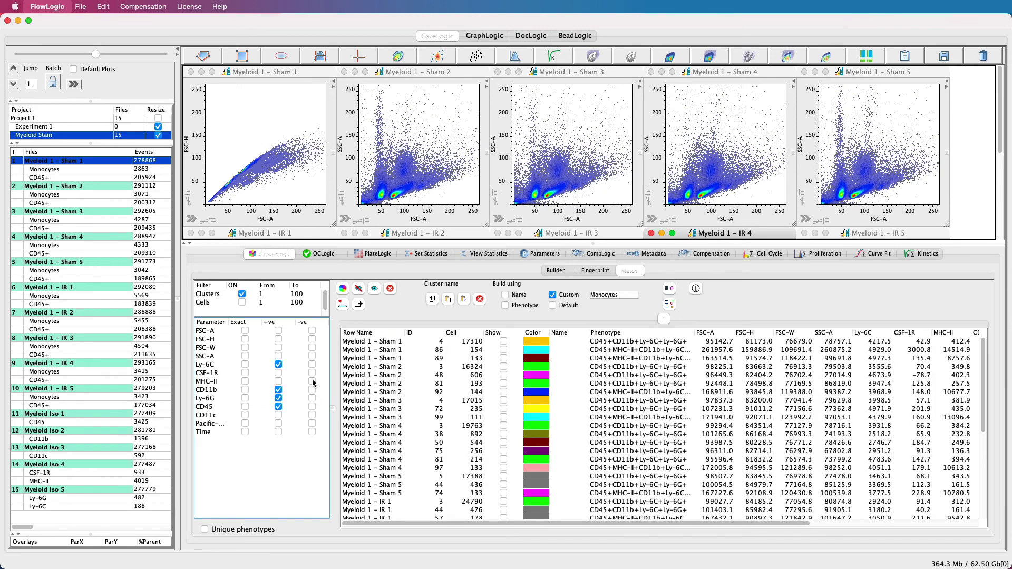
Select every listed cluster, name them 'Granulocytes' and build the gate under all sample files.
left_click(624, 364)
key("super+a")
double_click(626, 295)
type("Gran")
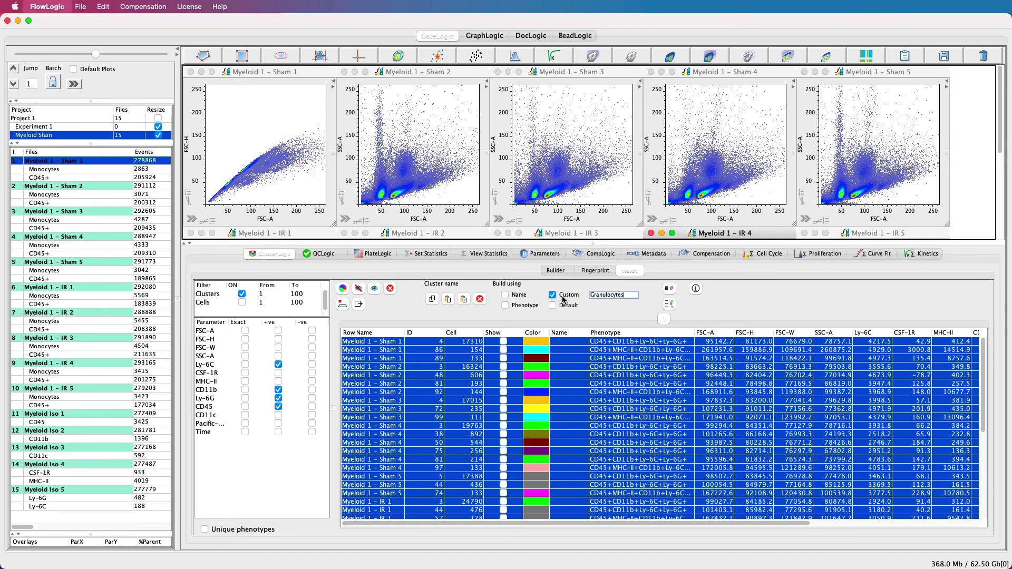
left_click(669, 289)
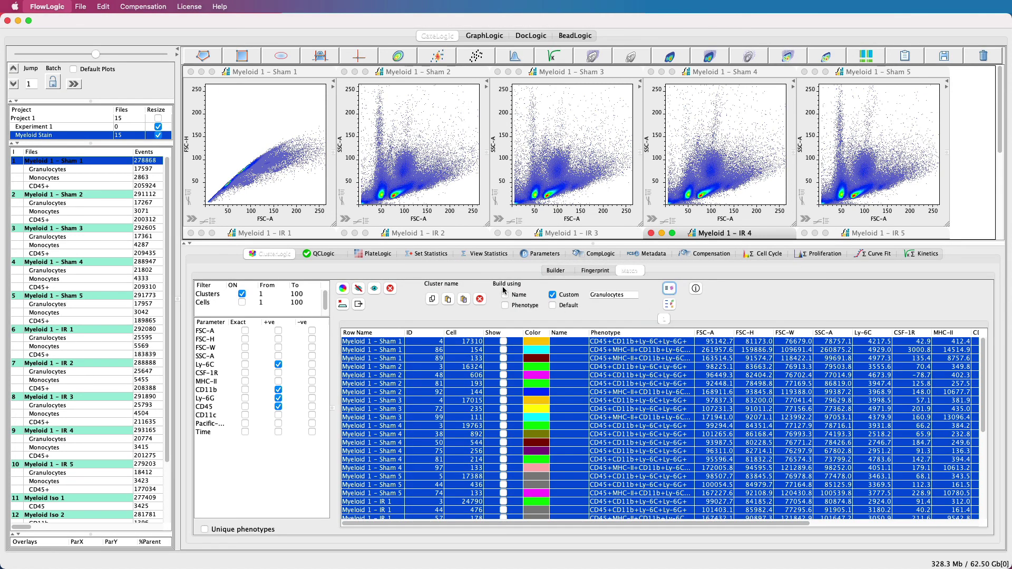
left_click(75, 162)
Close all open plots, enlarge the plot area and open a plot of Myeloid 1 – Sham 1.
right_click(74, 162)
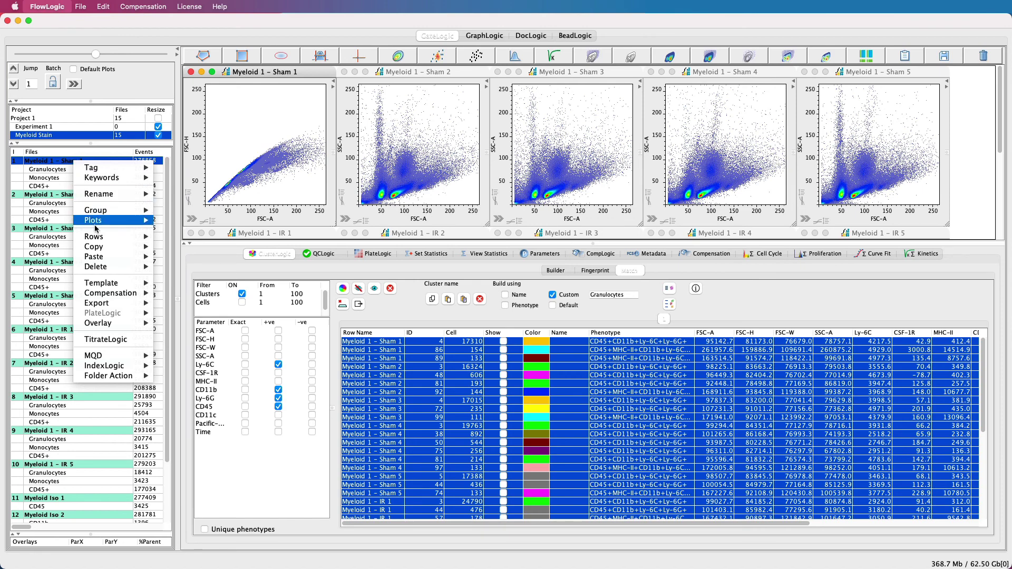
mouse_move(97, 221)
left_click(193, 253)
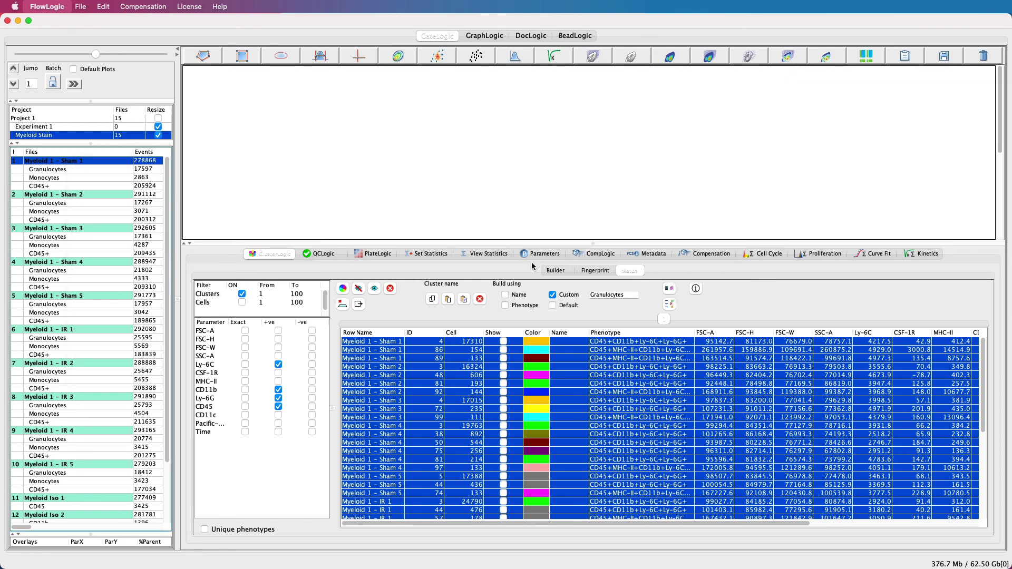
left_click_drag(537, 249, 520, 532)
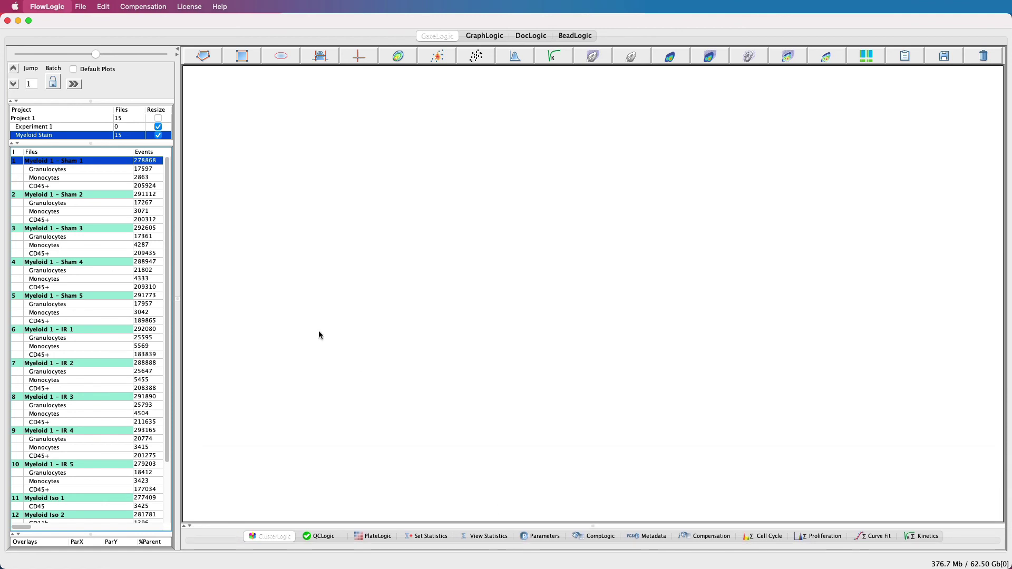
double_click(100, 163)
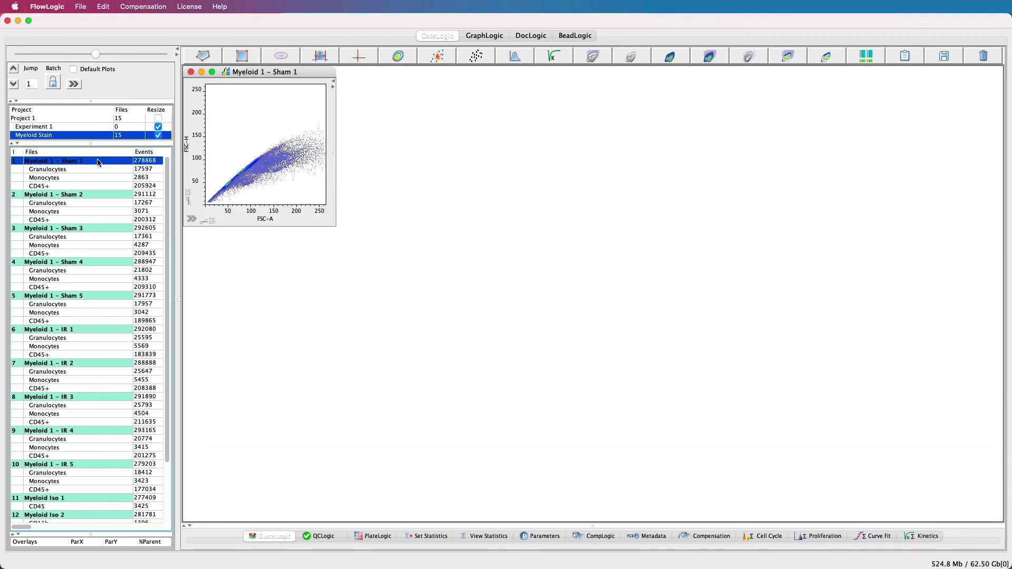
Plot Ly-6G APC-A on the x-axis against Ly-6C FITC-A on the y-axis.
left_click(277, 222)
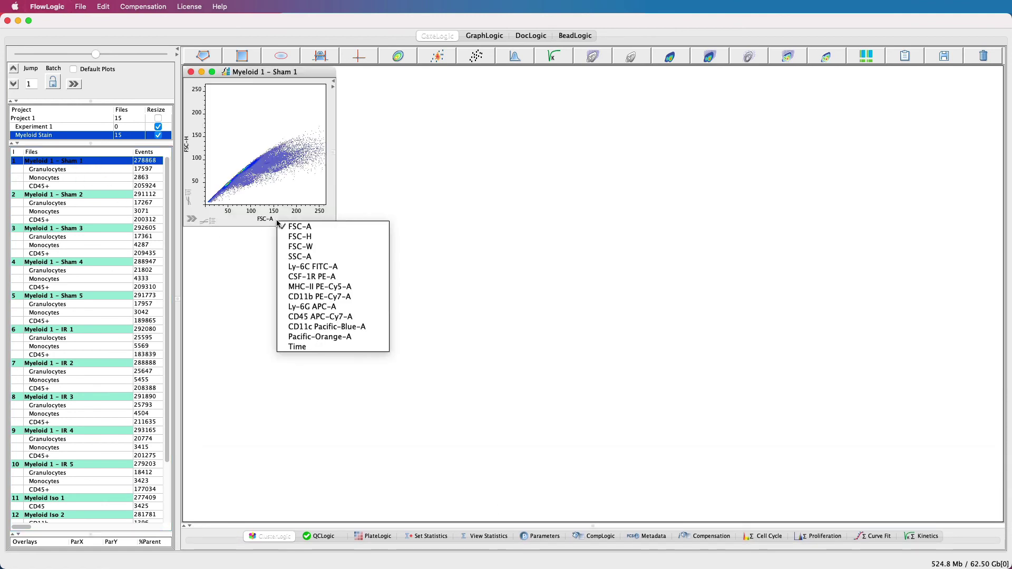
left_click(298, 307)
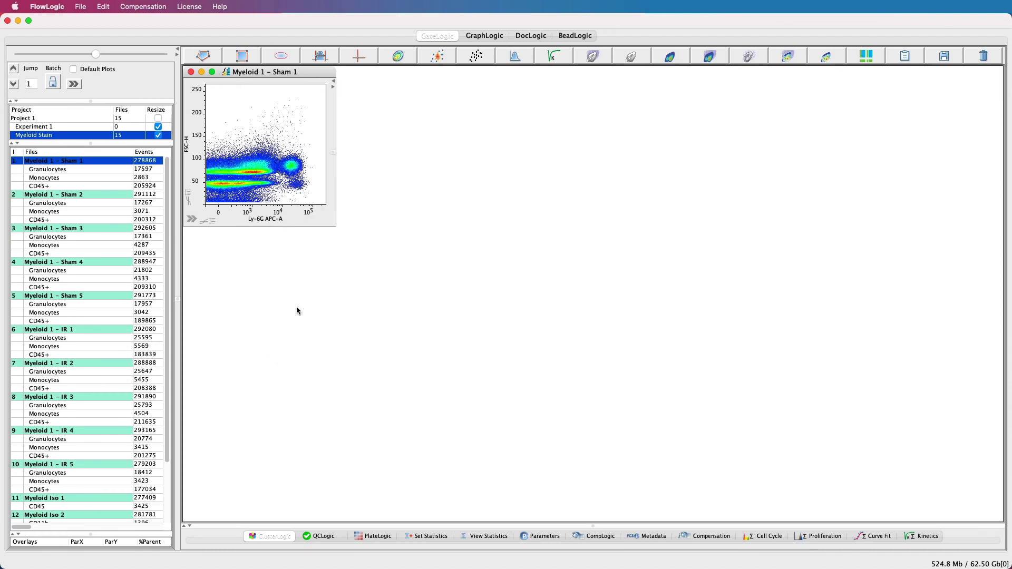
left_click(196, 145)
left_click(220, 187)
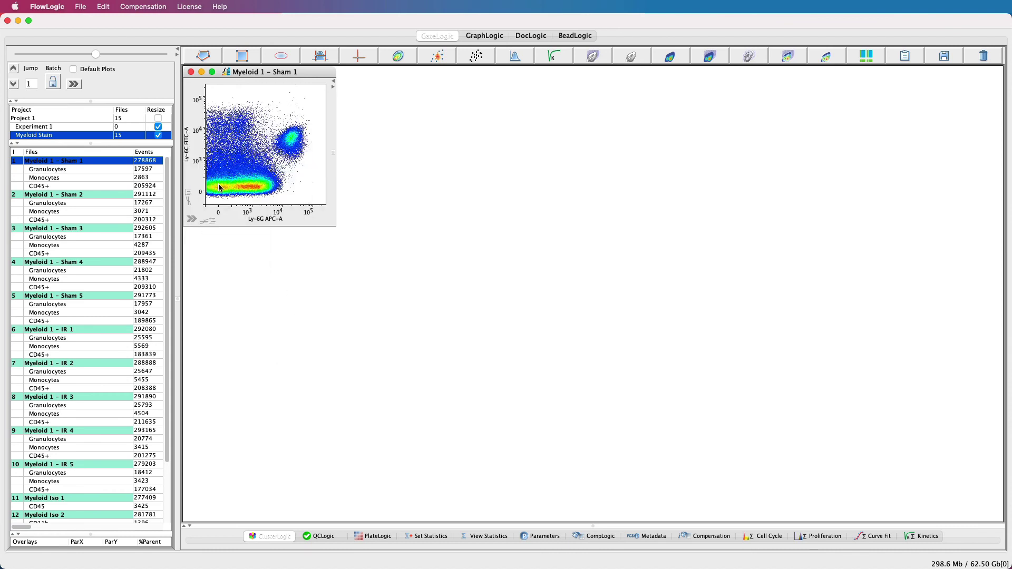
Colour the Granulocytes gate yellow and the Monocytes gate green.
left_click(192, 218)
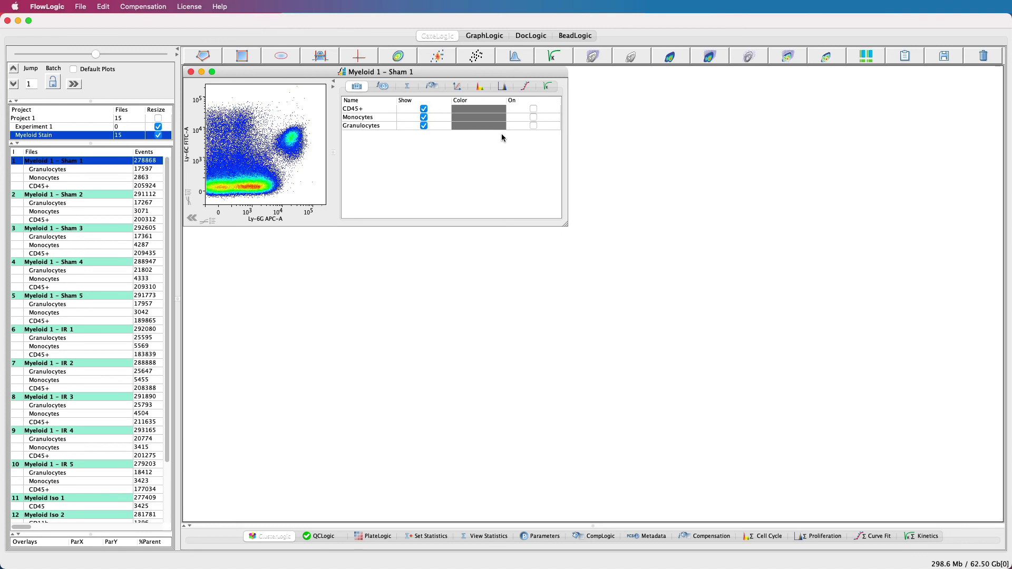
left_click(478, 127)
left_click(468, 108)
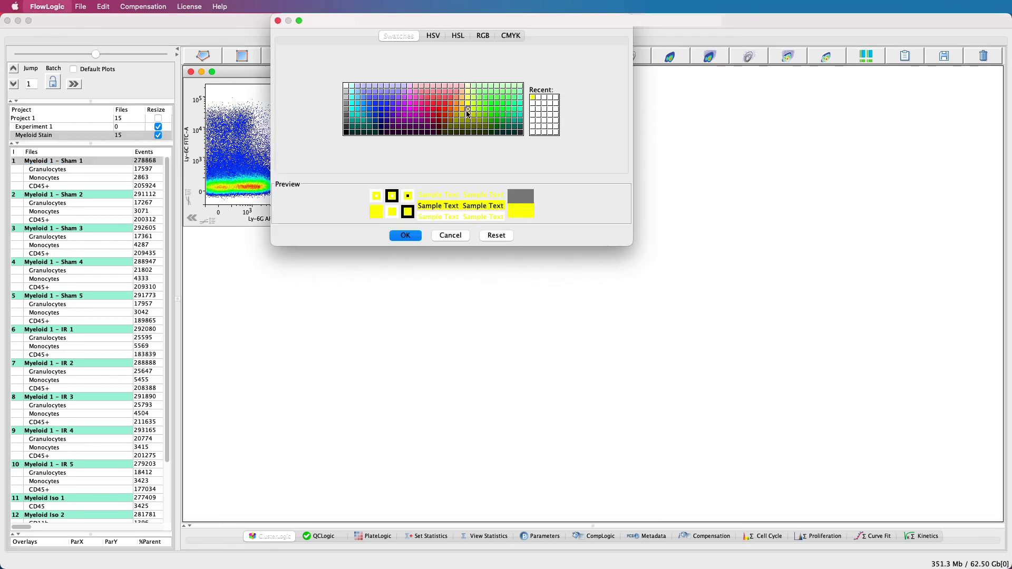
left_click(414, 237)
left_click(534, 126)
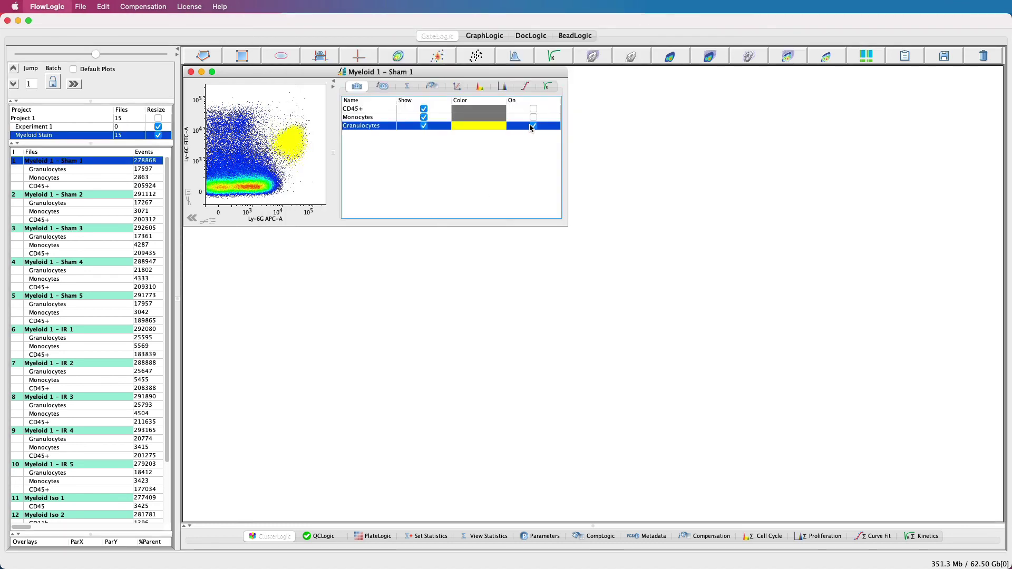
left_click(532, 128)
left_click(489, 117)
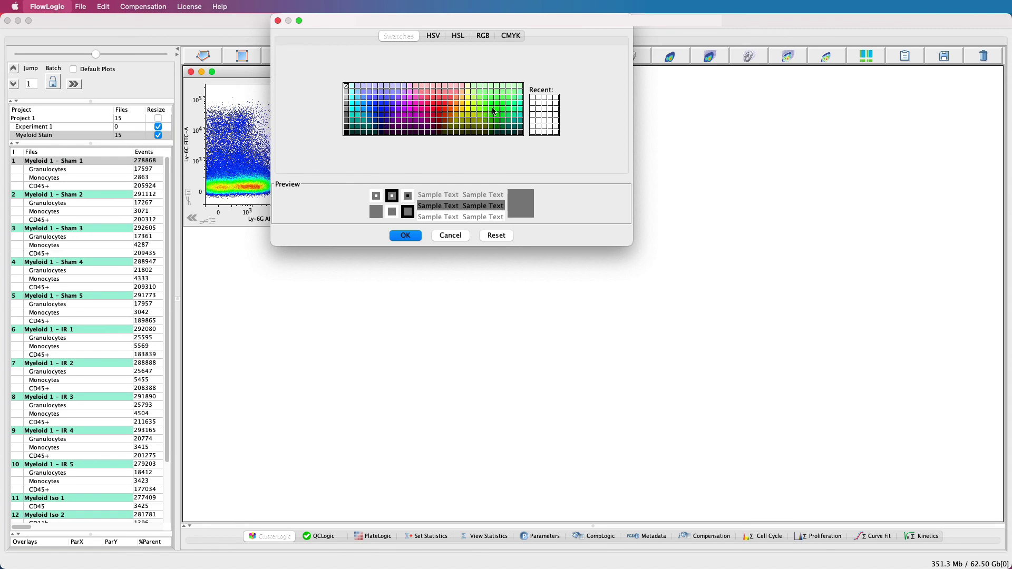
left_click(494, 112)
left_click(406, 236)
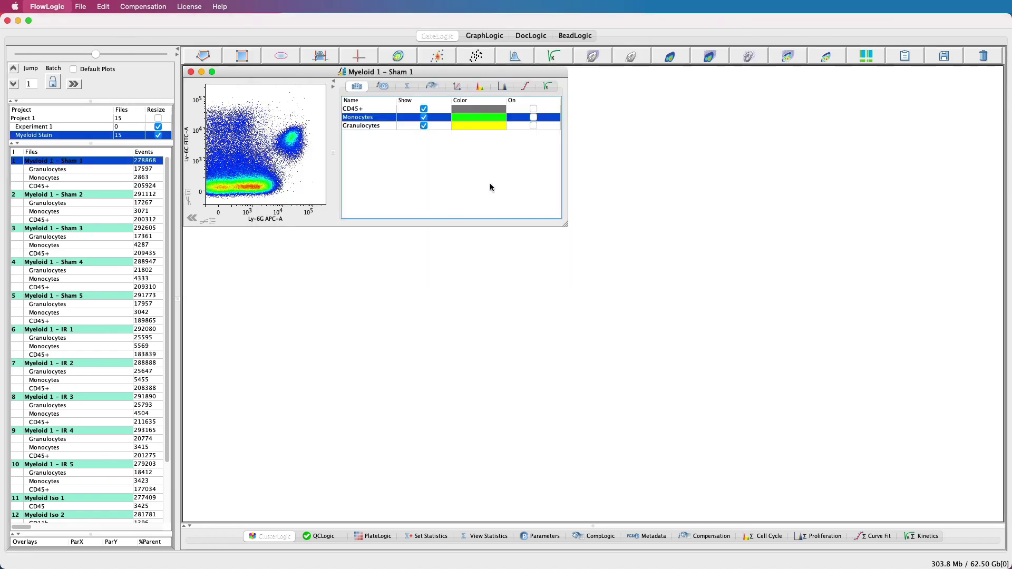
left_click(535, 118)
left_click(534, 118)
Colour the CD45+ gate red, then overlay only Monocytes and Granulocytes.
left_click(479, 108)
left_click(433, 109)
left_click(417, 236)
left_click(534, 110)
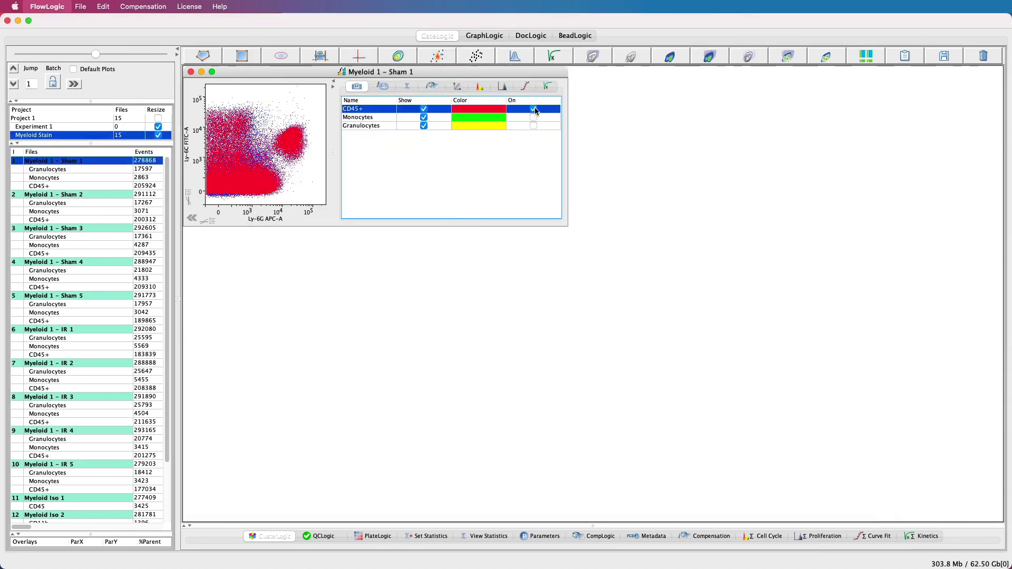
left_click(534, 109)
left_click(534, 117)
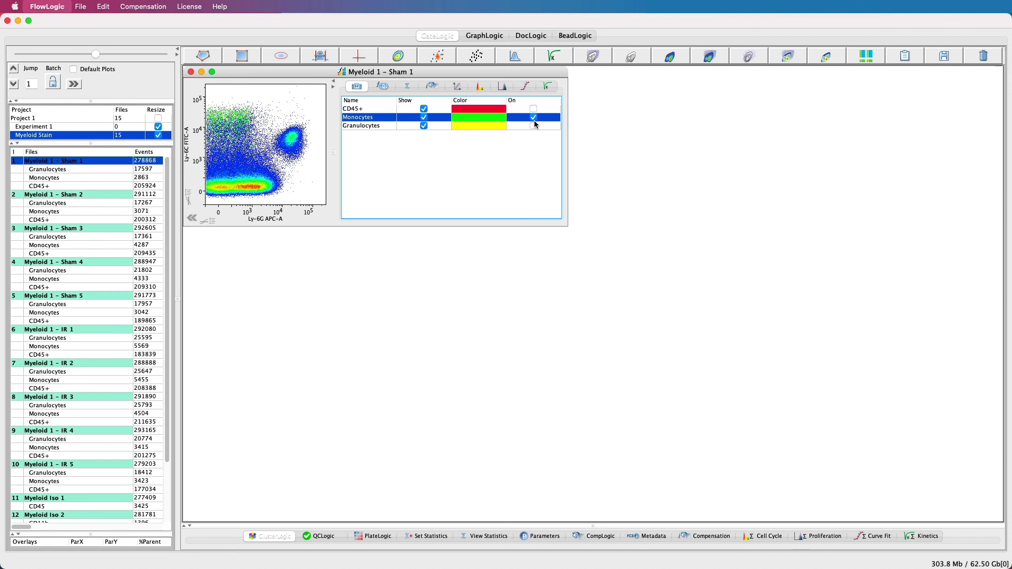
left_click(534, 126)
Change the x-axis to MHC-II PE-Cy5-A.
left_click(280, 222)
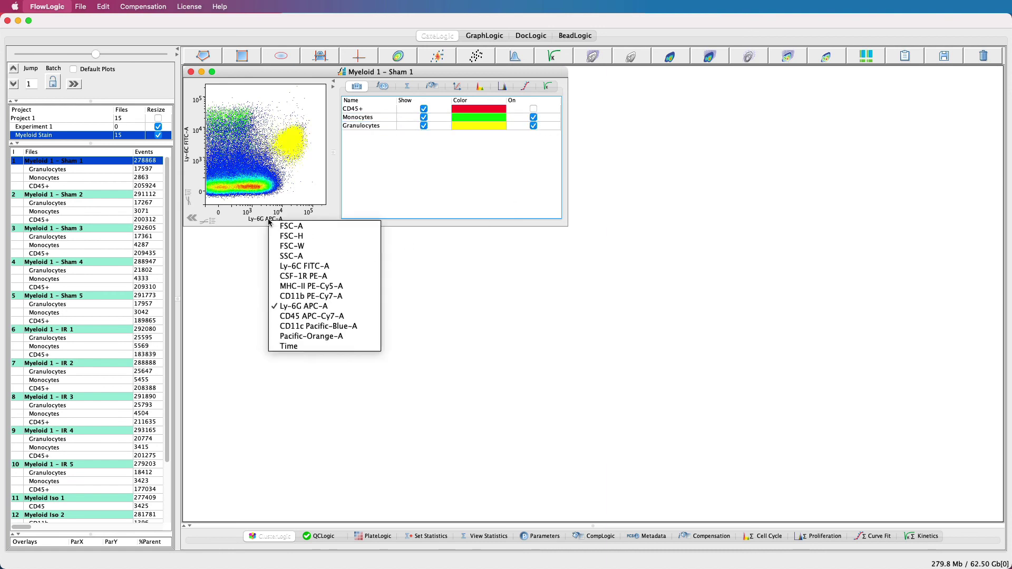
left_click(282, 286)
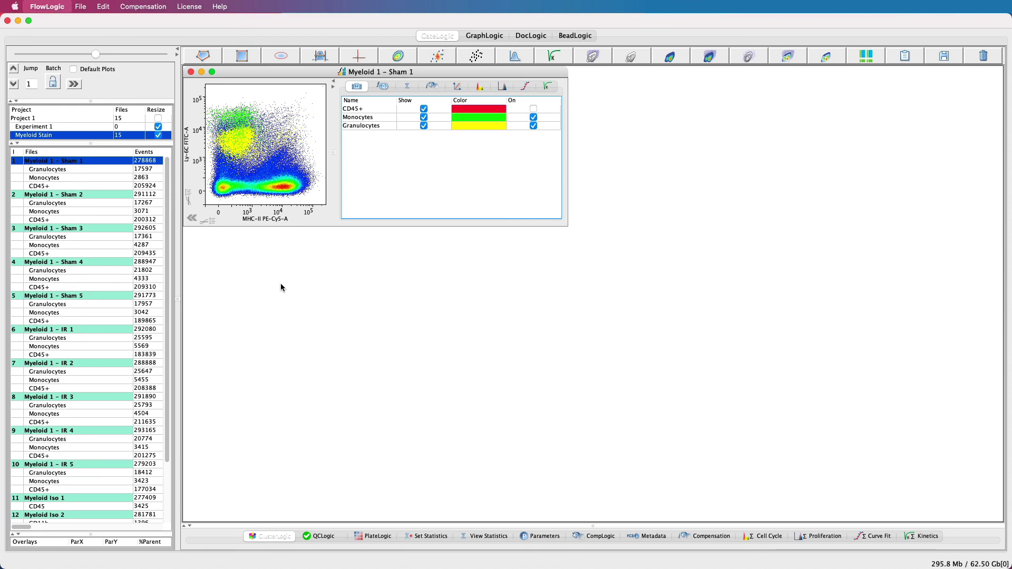
left_click(489, 35)
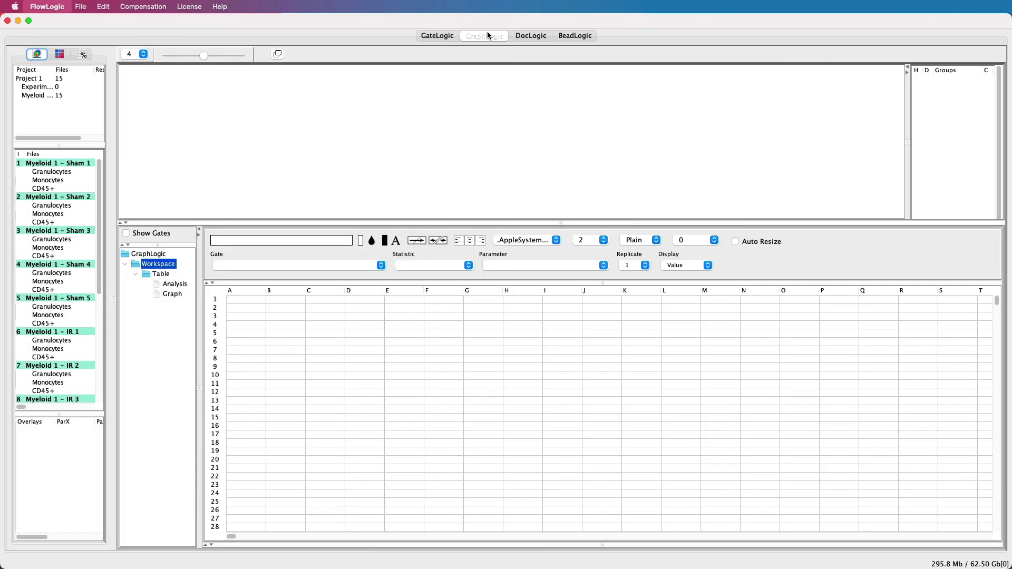
Add the Sham 1–5 files and the IR 1–5 files to the table as two groups.
left_click(126, 234)
left_click_drag(61, 163, 234, 302)
left_click_drag(87, 205, 237, 329)
Label the second row 'Group 2' and title the table 'Granulocytes'.
left_click(253, 319)
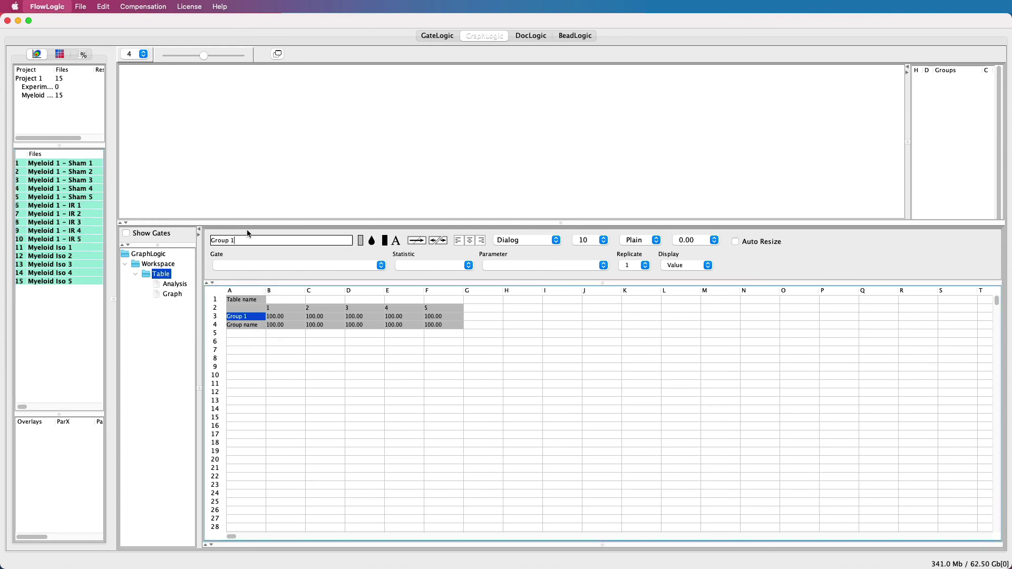
left_click(243, 327)
double_click(237, 241)
type("2")
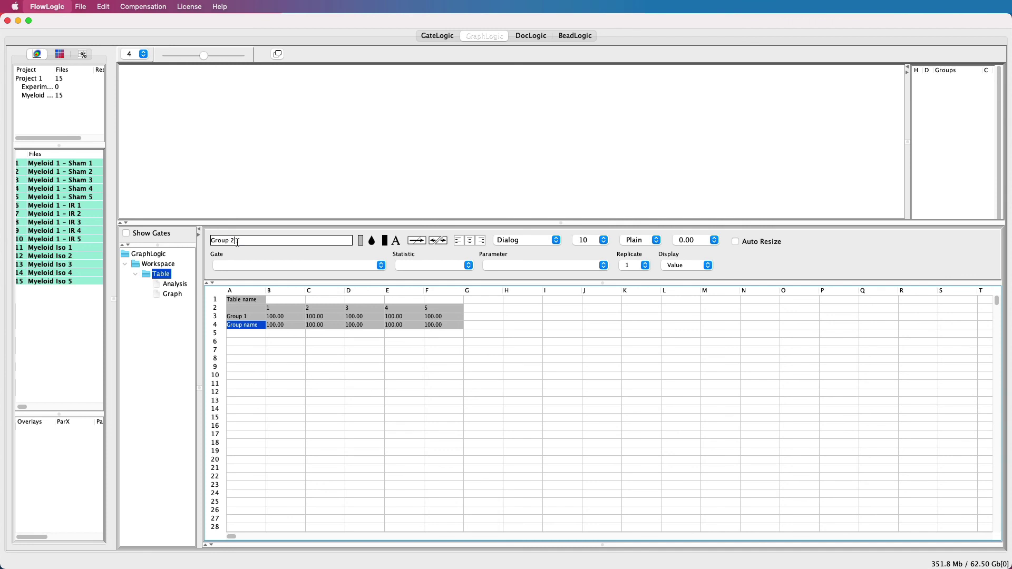
left_click(244, 301)
type("Granulocytes")
key("Return")
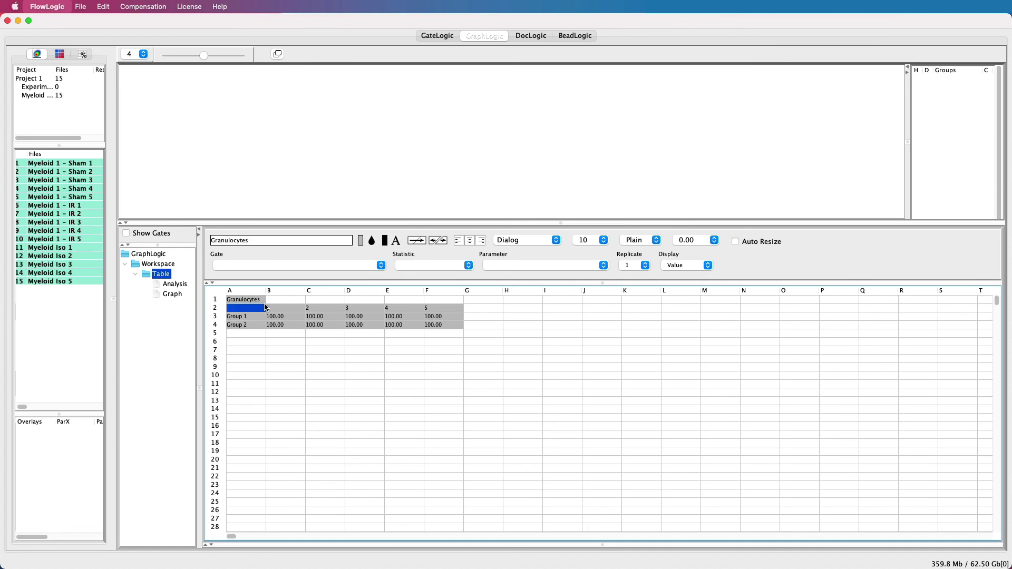
Show Granulocytes gate event counts in value cells B3:F4.
left_click(280, 316)
left_click(438, 326, "shift")
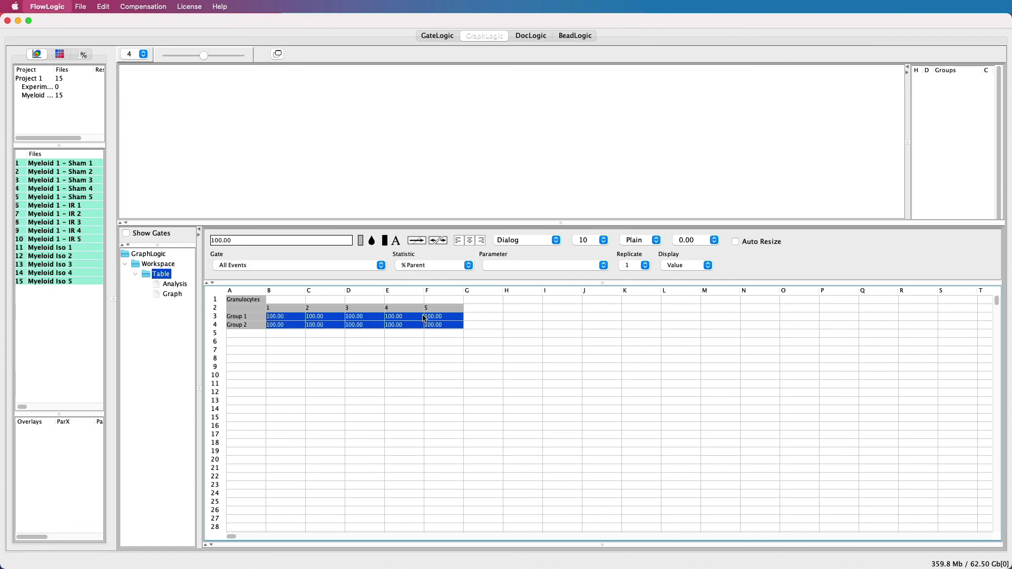
left_click(380, 265)
left_click(377, 273)
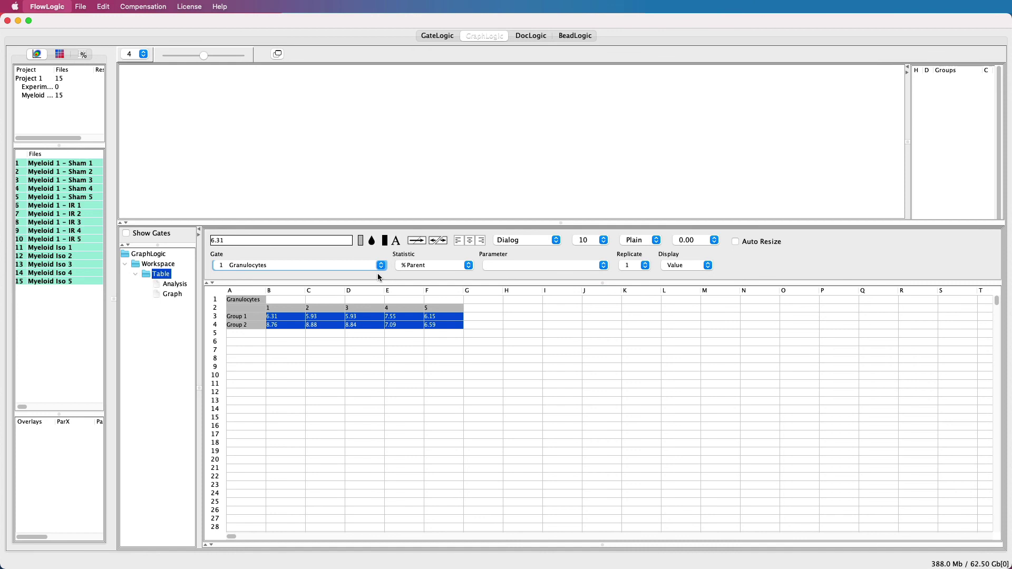
left_click(416, 270)
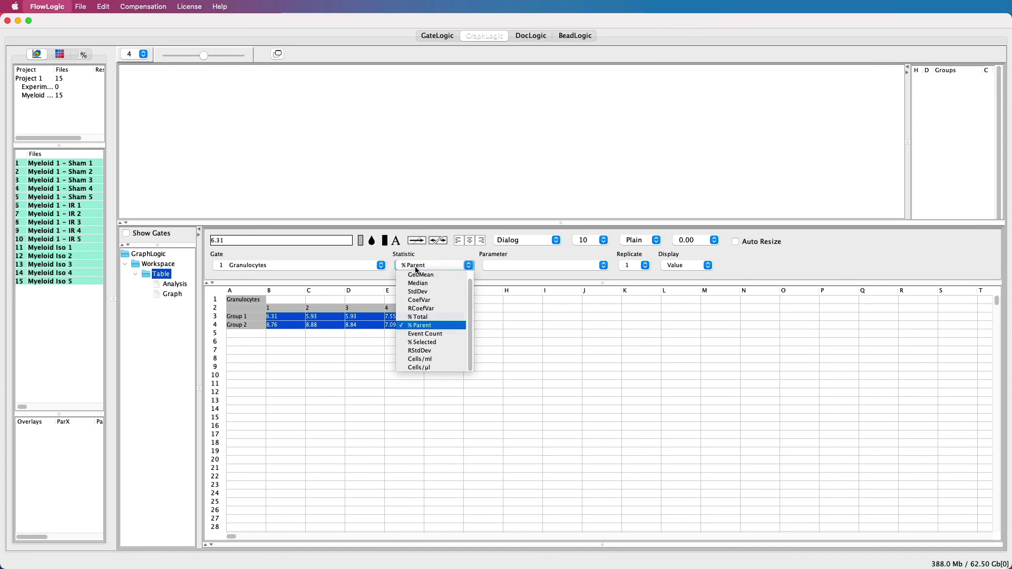
left_click(432, 334)
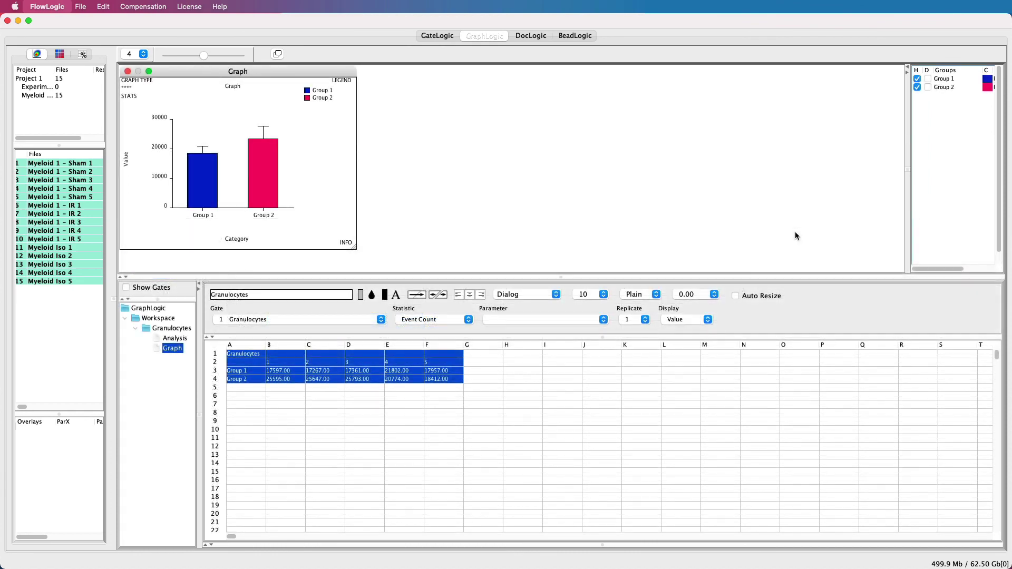
left_click(529, 35)
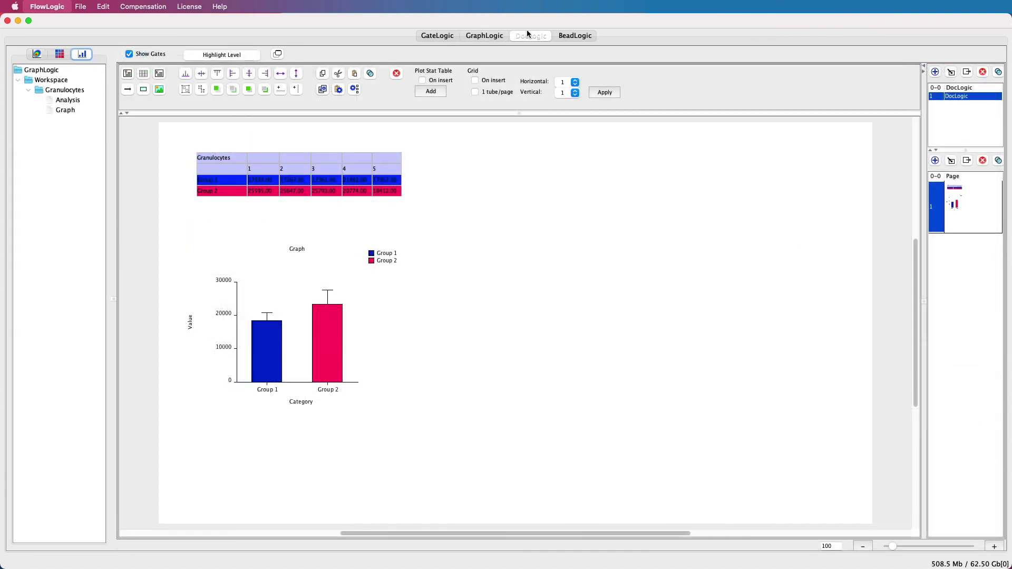